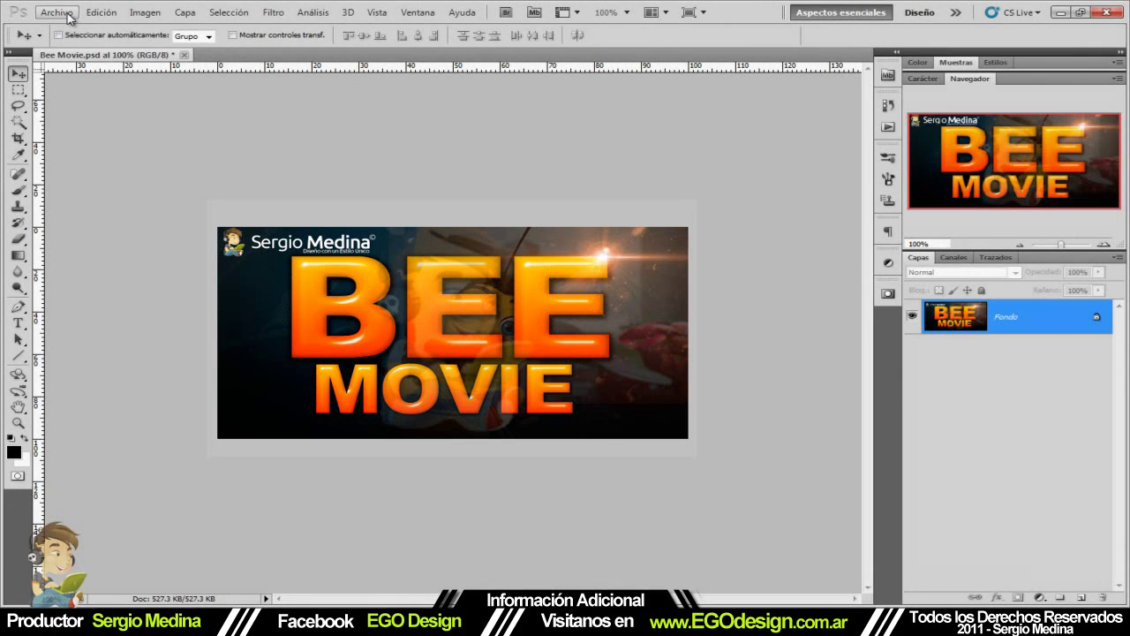
# Create a new 600×300 pixel document at 72 ppi
pyautogui.click(55, 12)
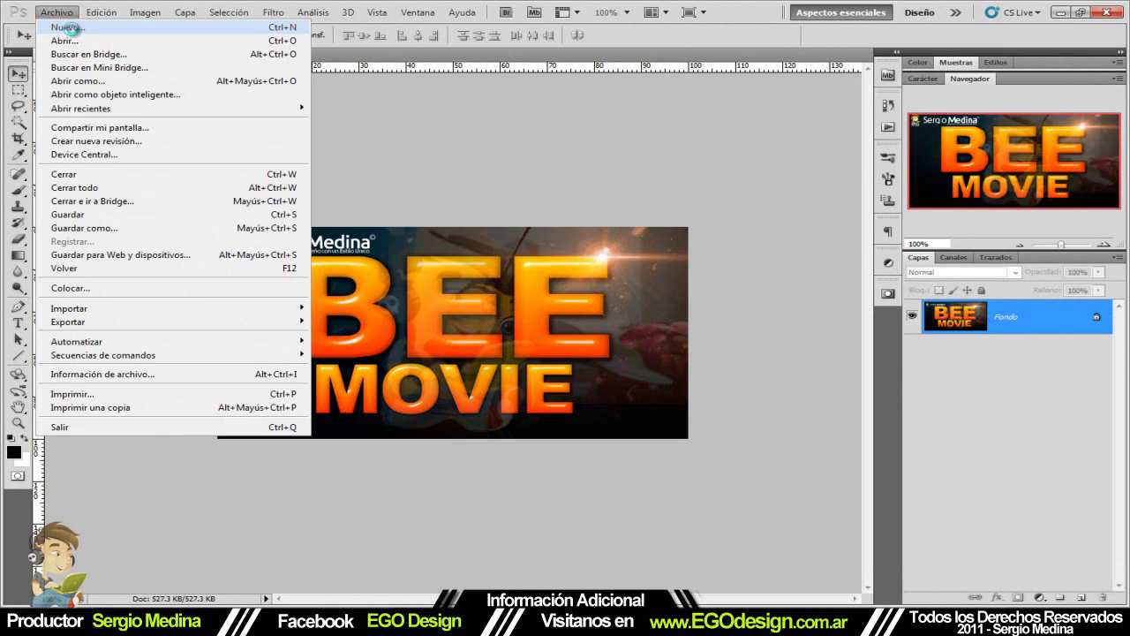
pyautogui.click(70, 29)
pyautogui.click(429, 215)
pyautogui.doubleClick(427, 215)
pyautogui.click(428, 215)
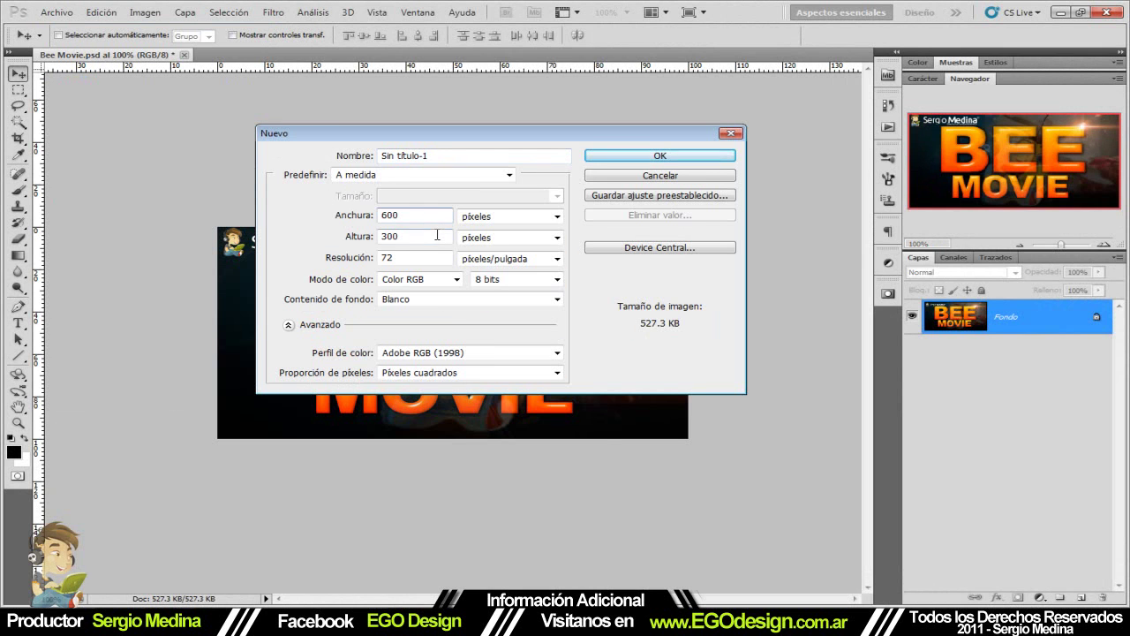
pyautogui.doubleClick(436, 238)
pyautogui.click(432, 237)
pyautogui.doubleClick(432, 258)
pyautogui.click(420, 258)
pyautogui.click(611, 156)
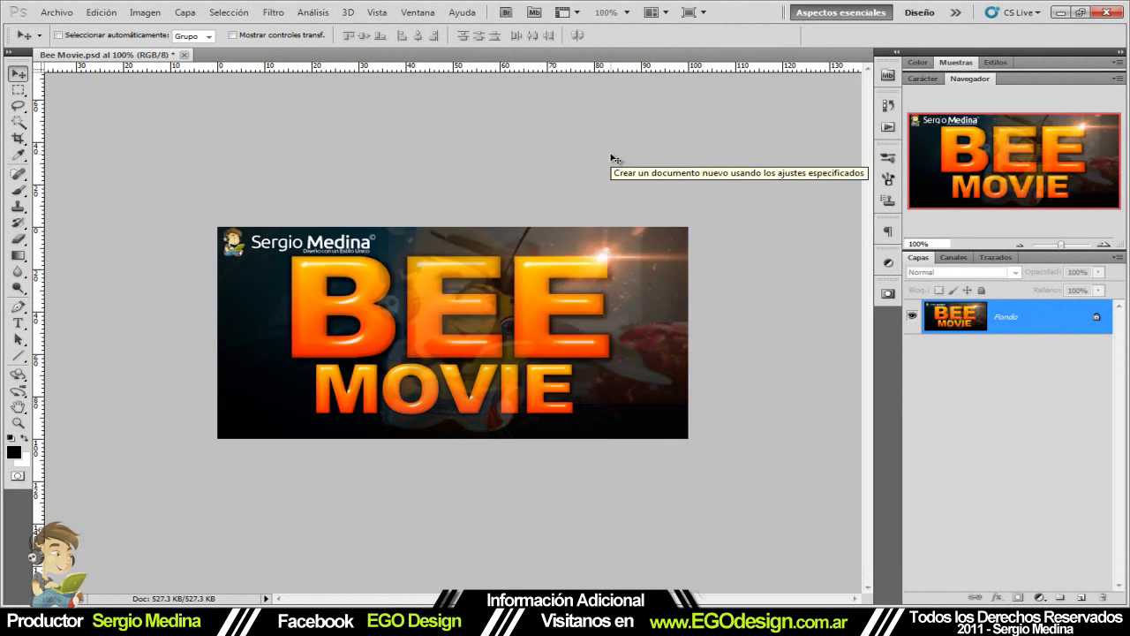
# Fill the canvas background with black using the Paint Bucket
pyautogui.click(18, 255)
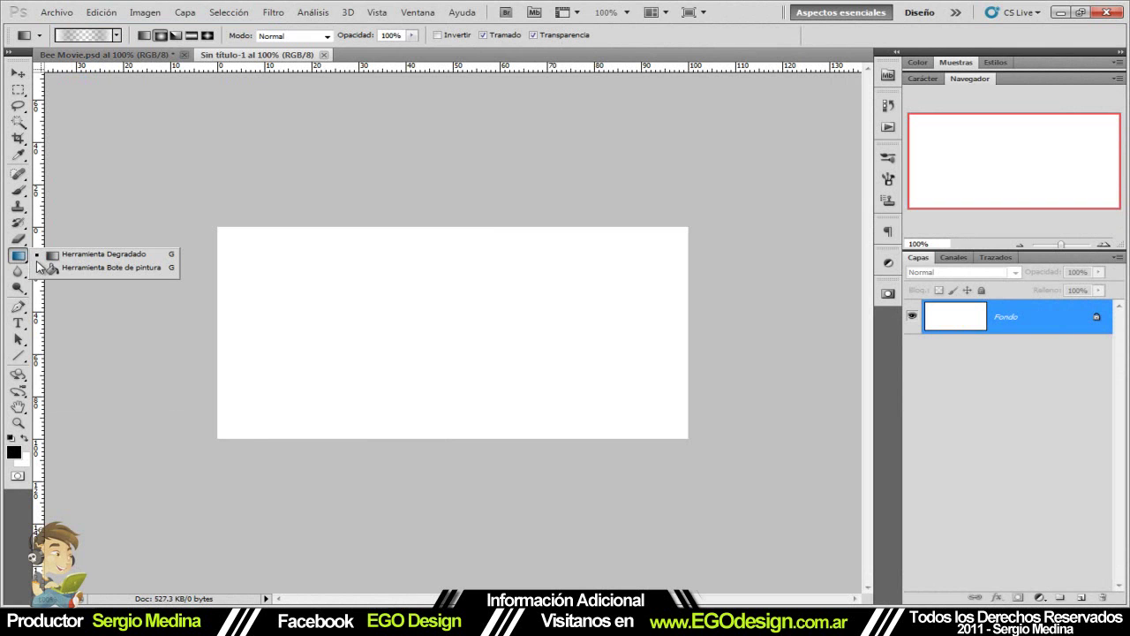
pyautogui.click(58, 268)
pyautogui.click(14, 454)
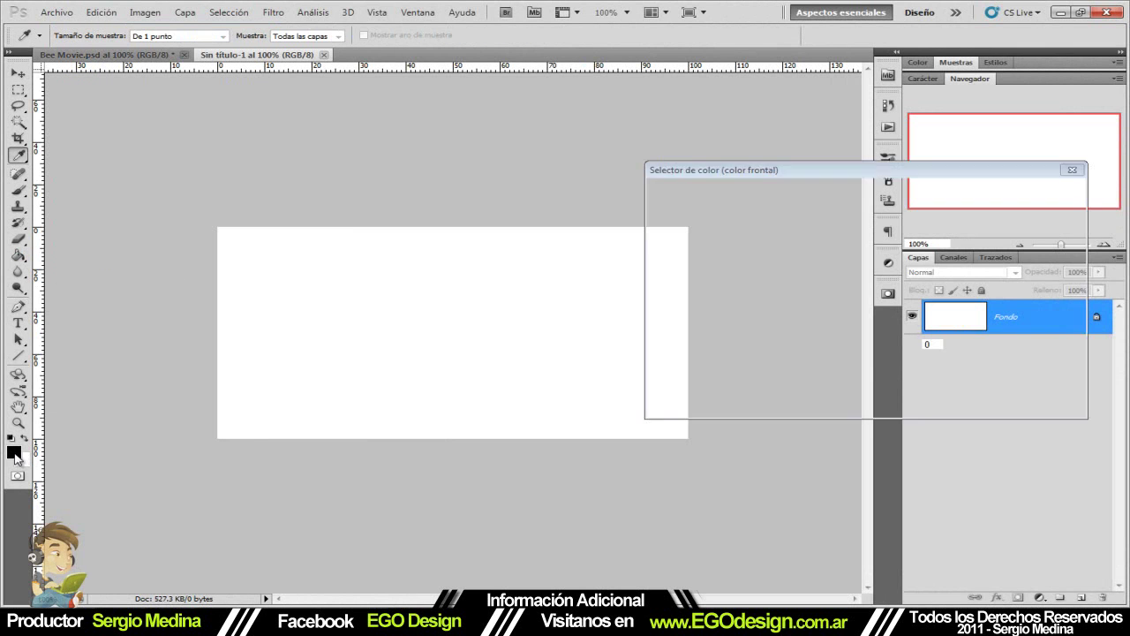
pyautogui.press('Return')
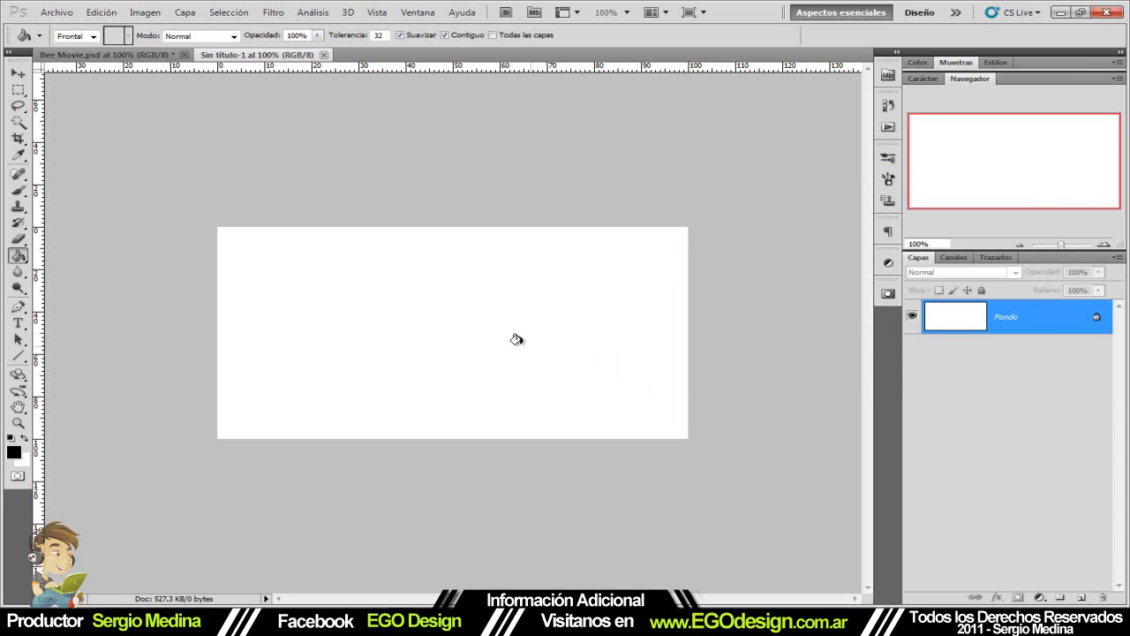
pyautogui.click(452, 296)
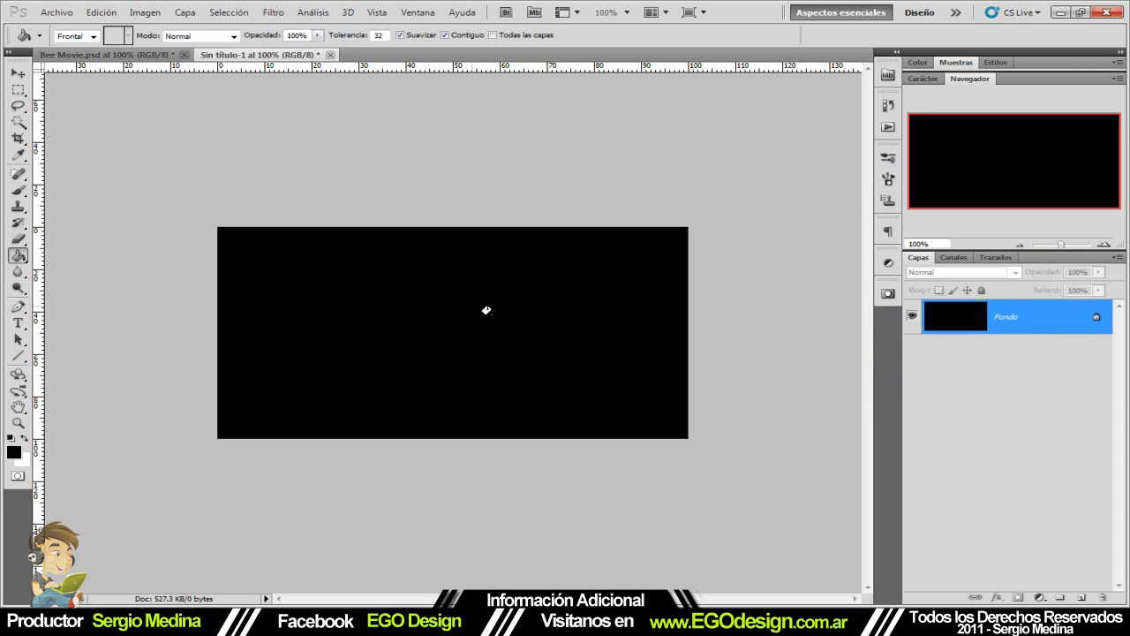
# Add a new empty layer named 'Luz' above the background
pyautogui.click(1083, 598)
pyautogui.doubleClick(1012, 318)
pyautogui.write('Luz')
pyautogui.press('Return')
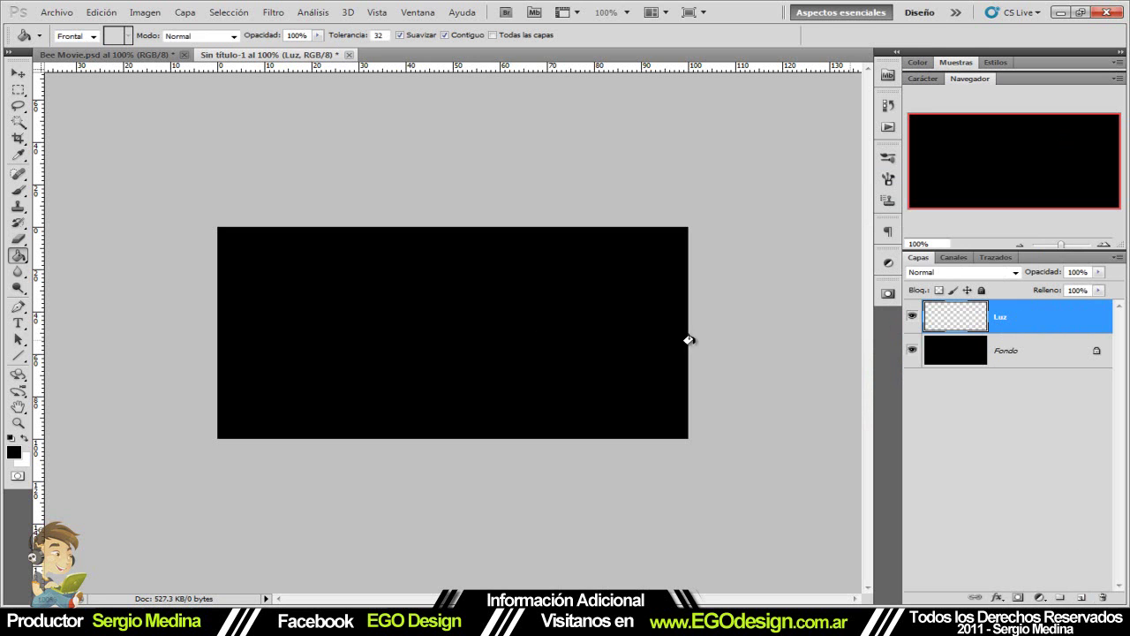
# Load the Luz.grd gradient file and select the 'Luz - EGO Design' preset
pyautogui.rightClick(18, 256)
pyautogui.click(97, 257)
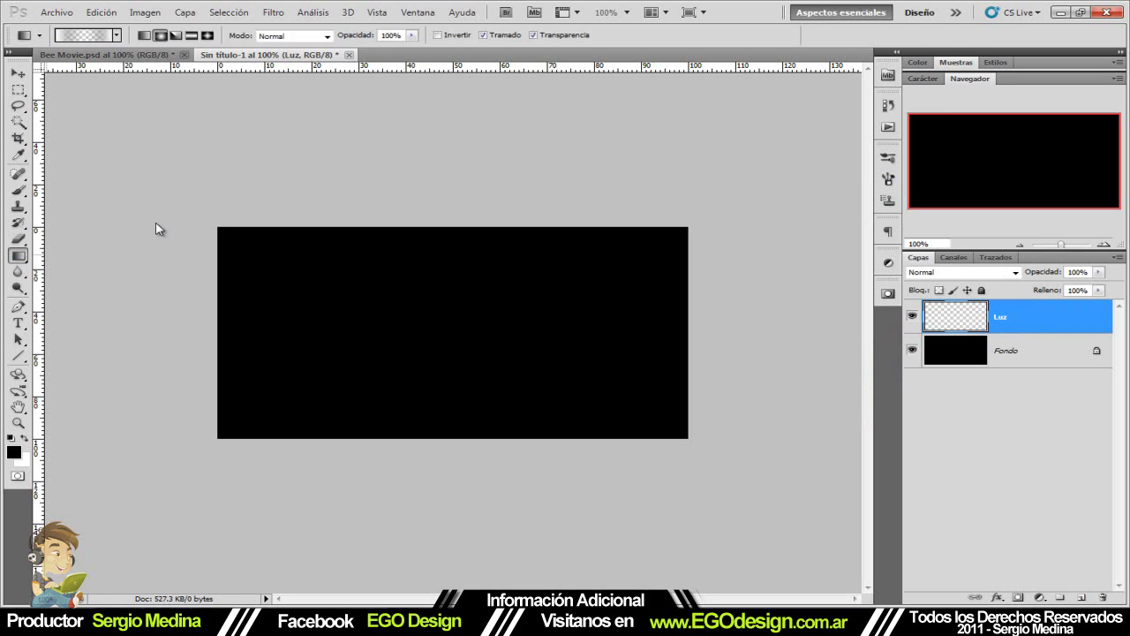
pyautogui.click(88, 35)
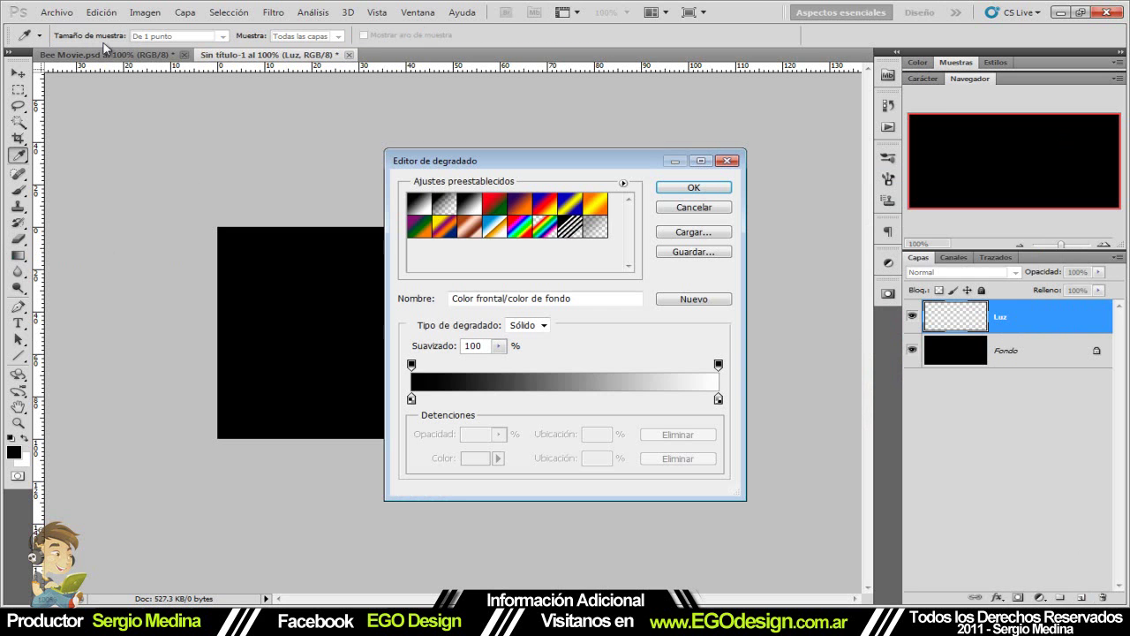
pyautogui.click(694, 233)
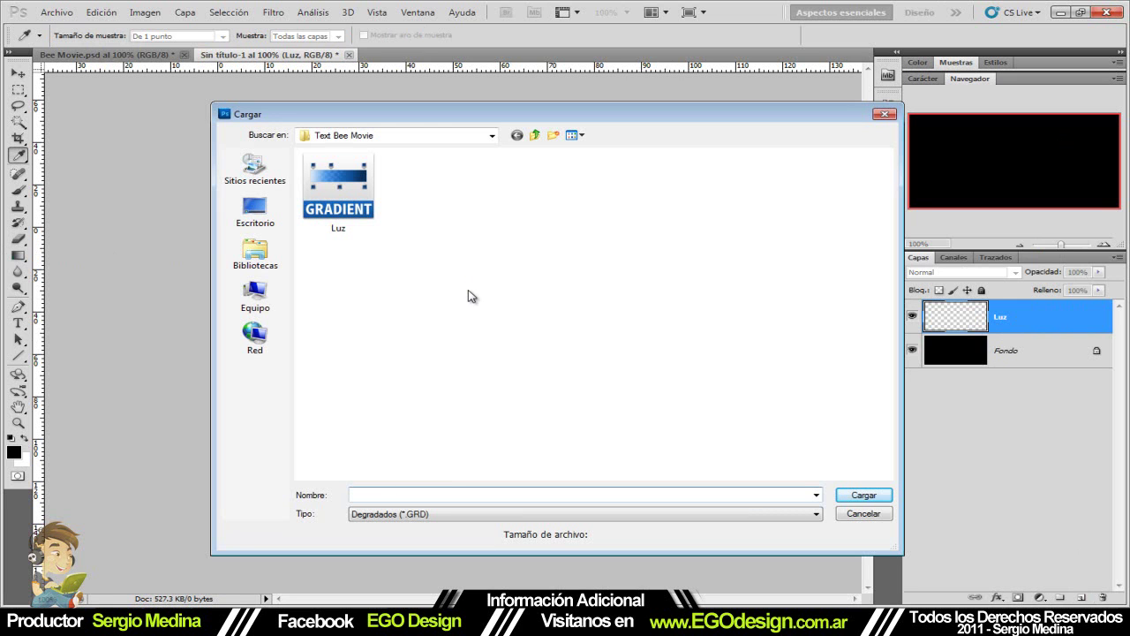
pyautogui.click(351, 196)
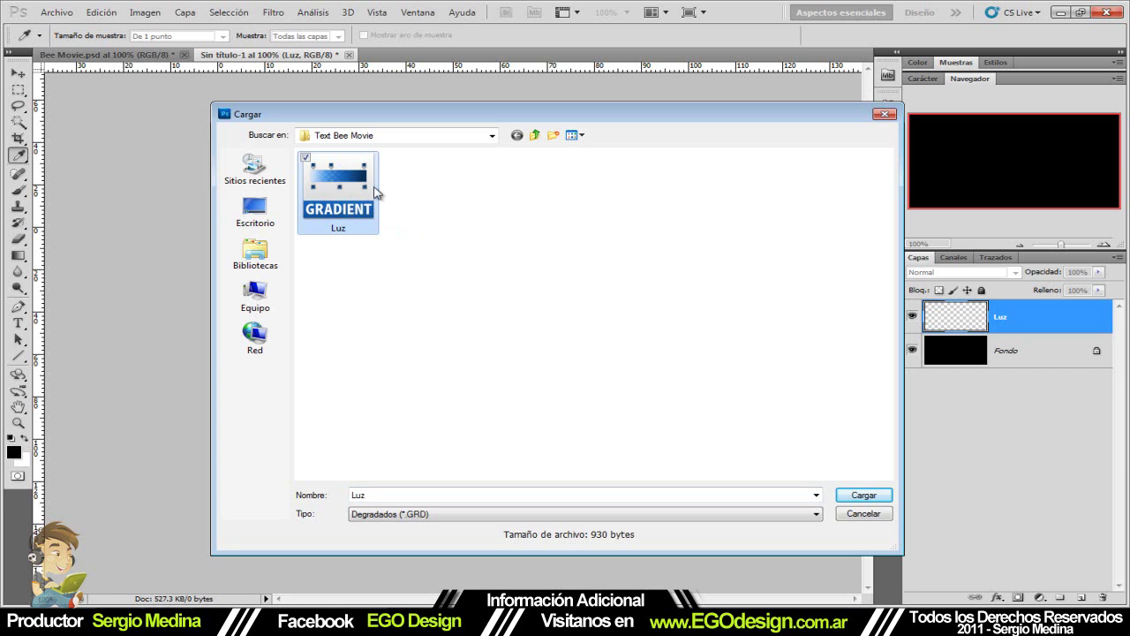
pyautogui.click(874, 497)
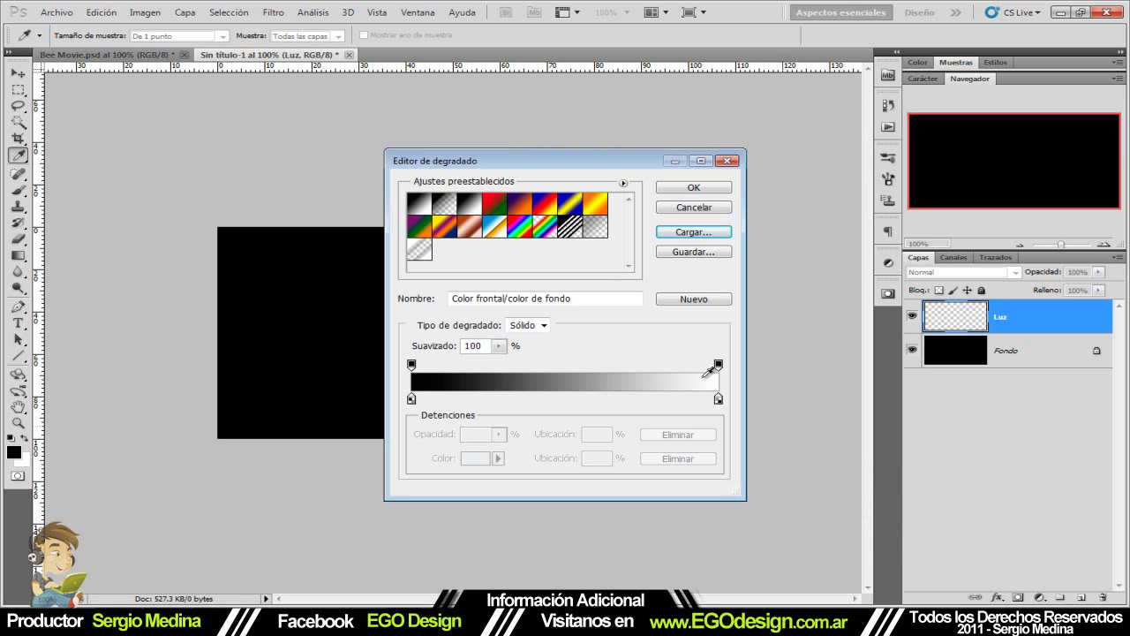
pyautogui.click(420, 253)
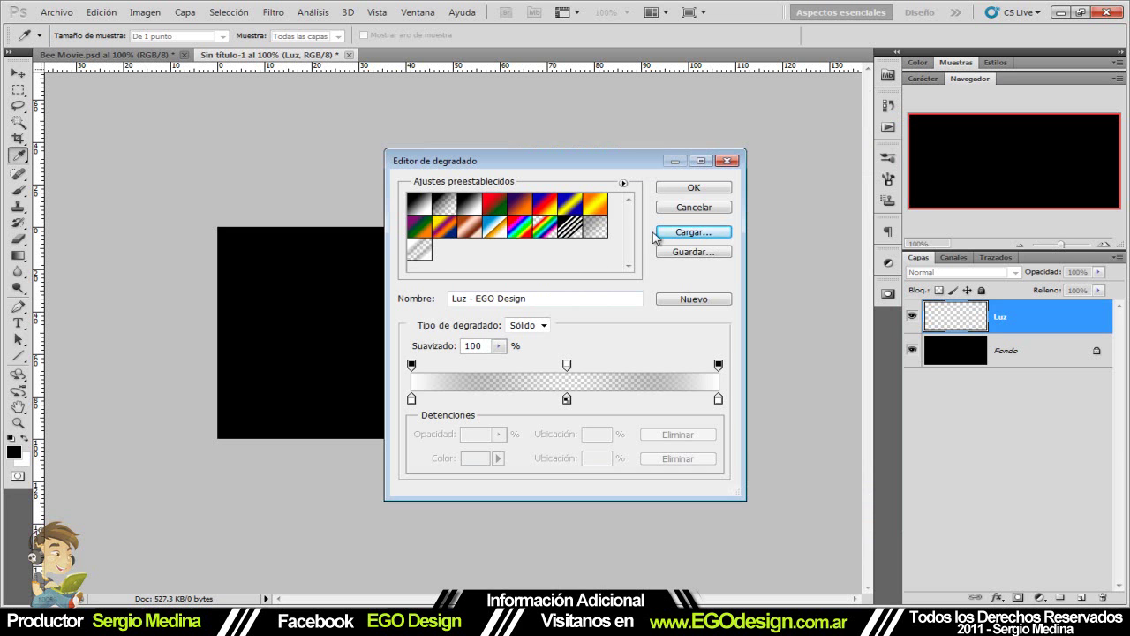
pyautogui.click(682, 189)
# Set the gradient style to Radial
pyautogui.click(318, 36)
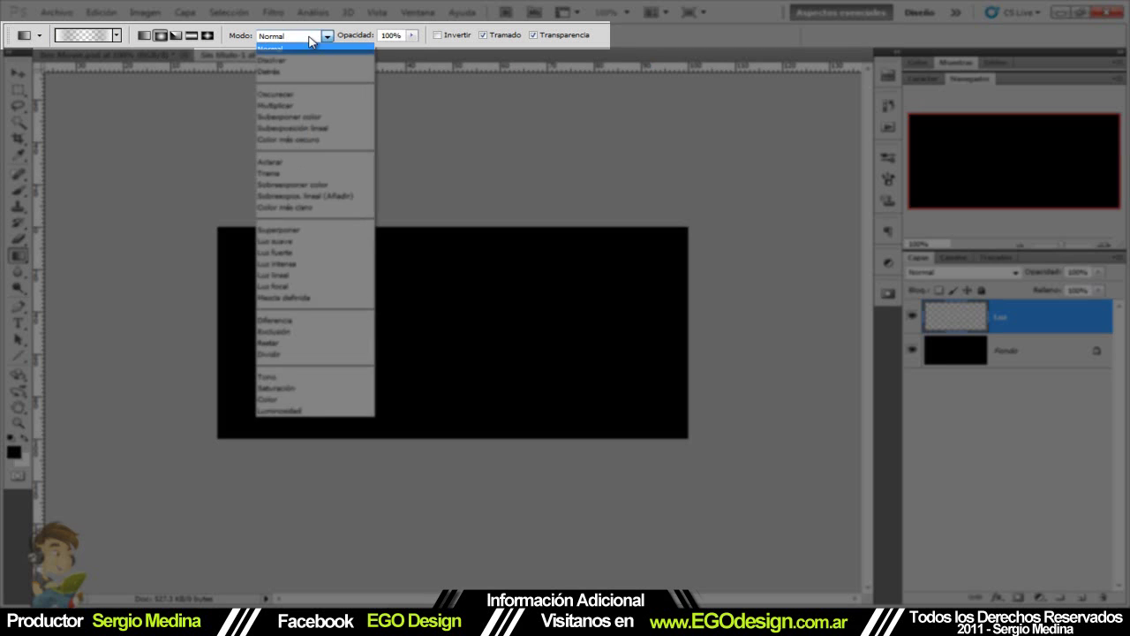
pyautogui.click(160, 36)
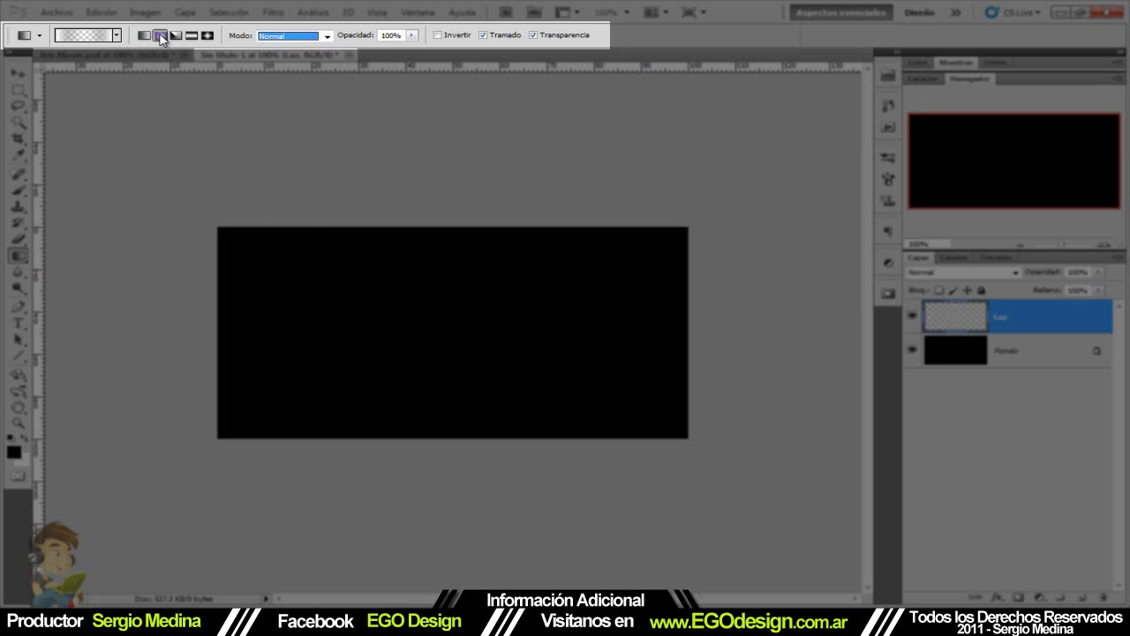
pyautogui.click(388, 35)
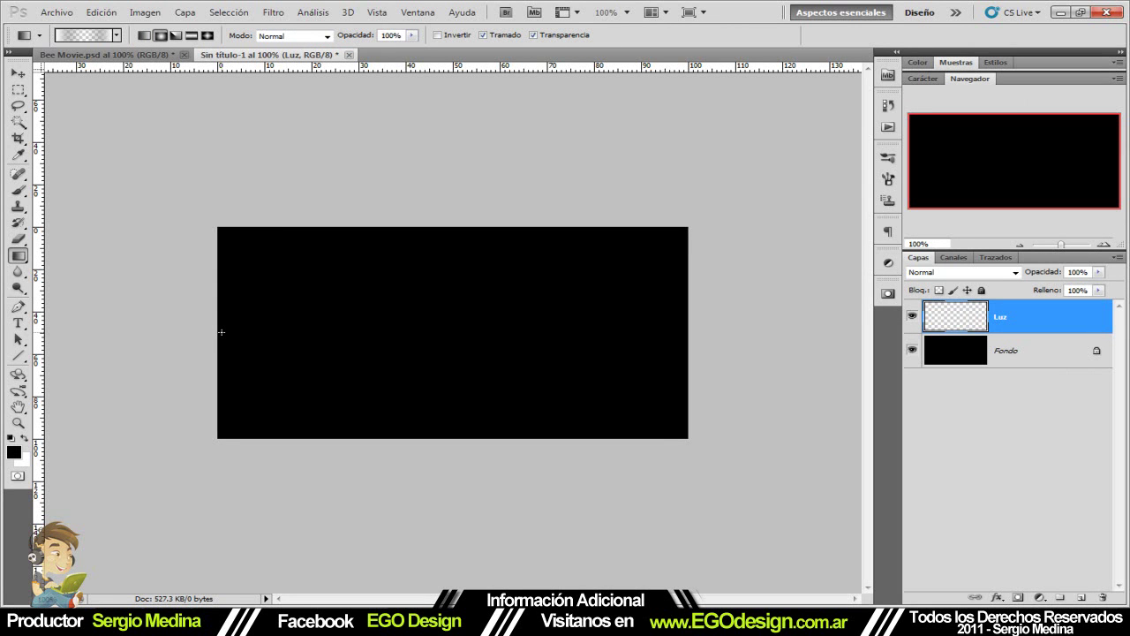
# Paint a radial light gradient from the left edge across the Luz layer
pyautogui.moveTo(275, 332); pyautogui.dragTo(456, 333)
pyautogui.moveTo(600, 335); pyautogui.dragTo(636, 334)
pyautogui.moveTo(222, 334); pyautogui.dragTo(656, 336)
pyautogui.moveTo(221, 338); pyautogui.dragTo(618, 338)
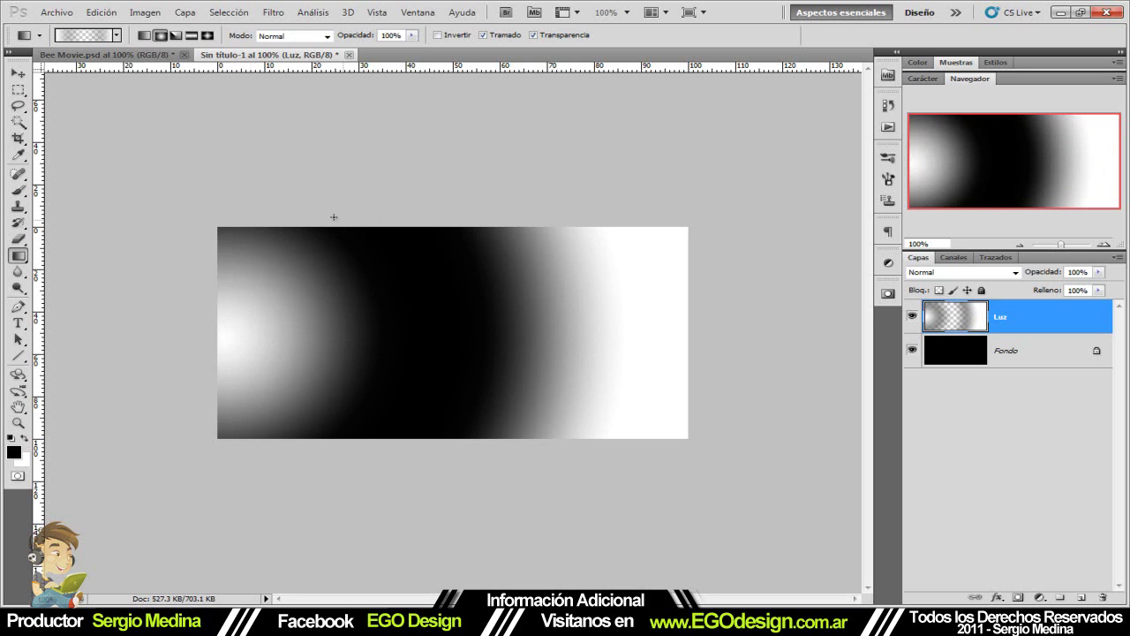
pyautogui.moveTo(227, 339); pyautogui.dragTo(618, 339)
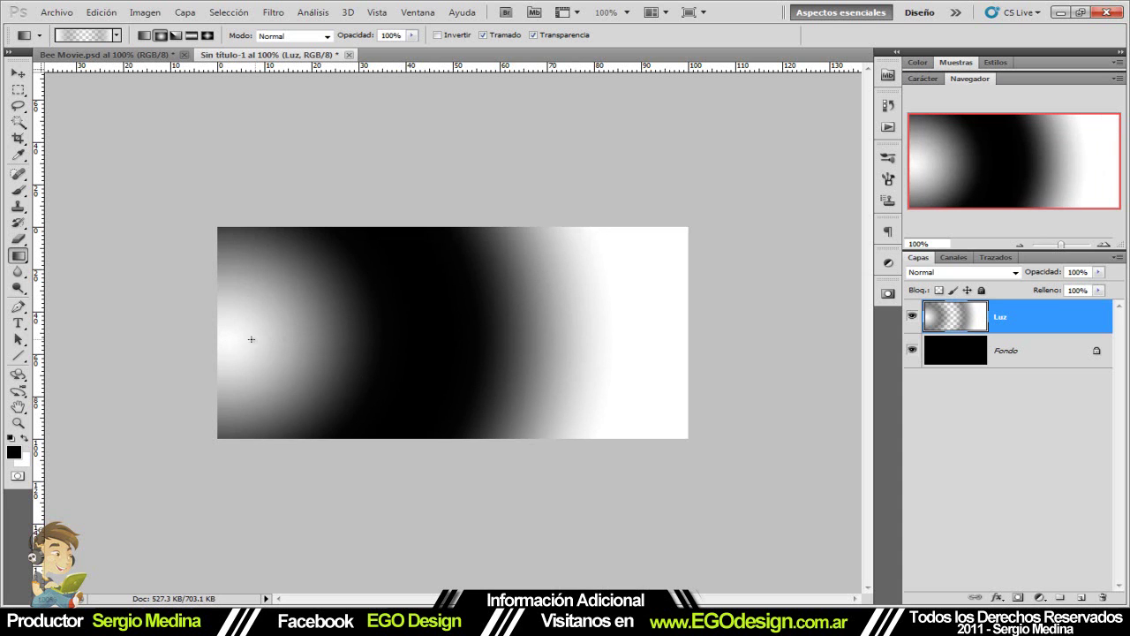
pyautogui.moveTo(233, 338); pyautogui.dragTo(505, 340)
pyautogui.moveTo(242, 340); pyautogui.dragTo(557, 341)
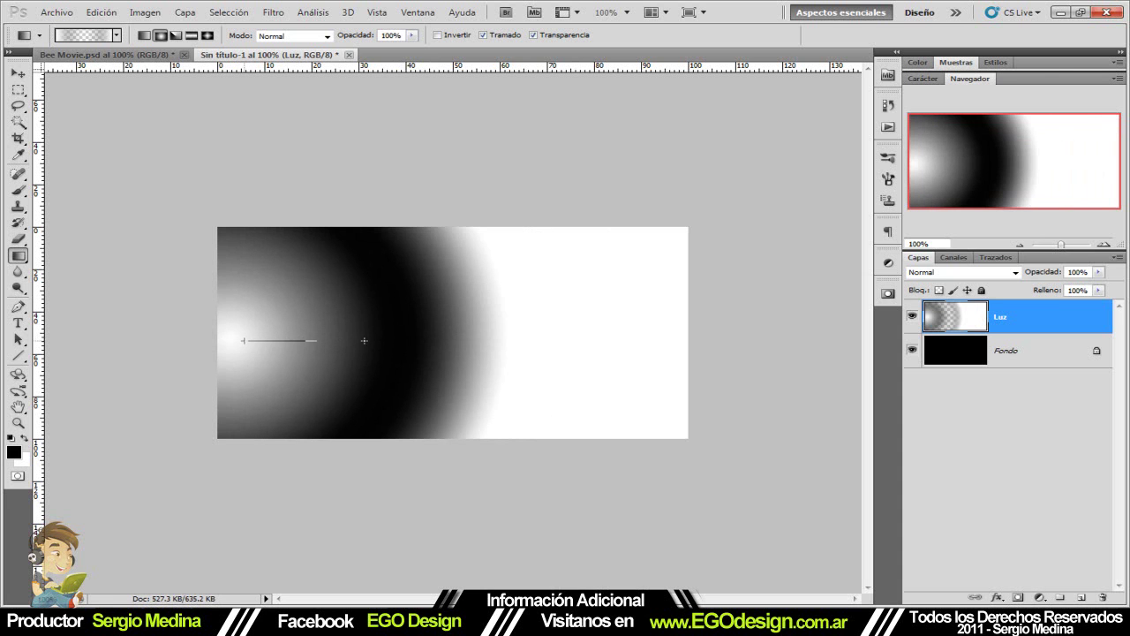
pyautogui.moveTo(234, 333); pyautogui.dragTo(561, 333)
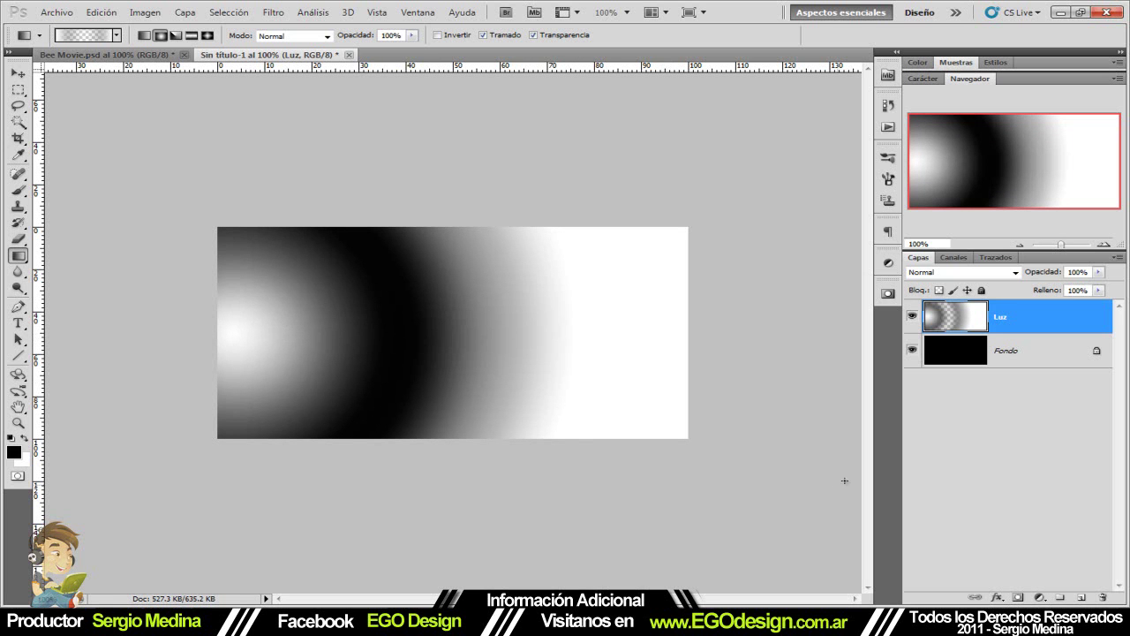
# Lower the Luz layer's opacity to 15%
pyautogui.doubleClick(1079, 271)
pyautogui.write('15')
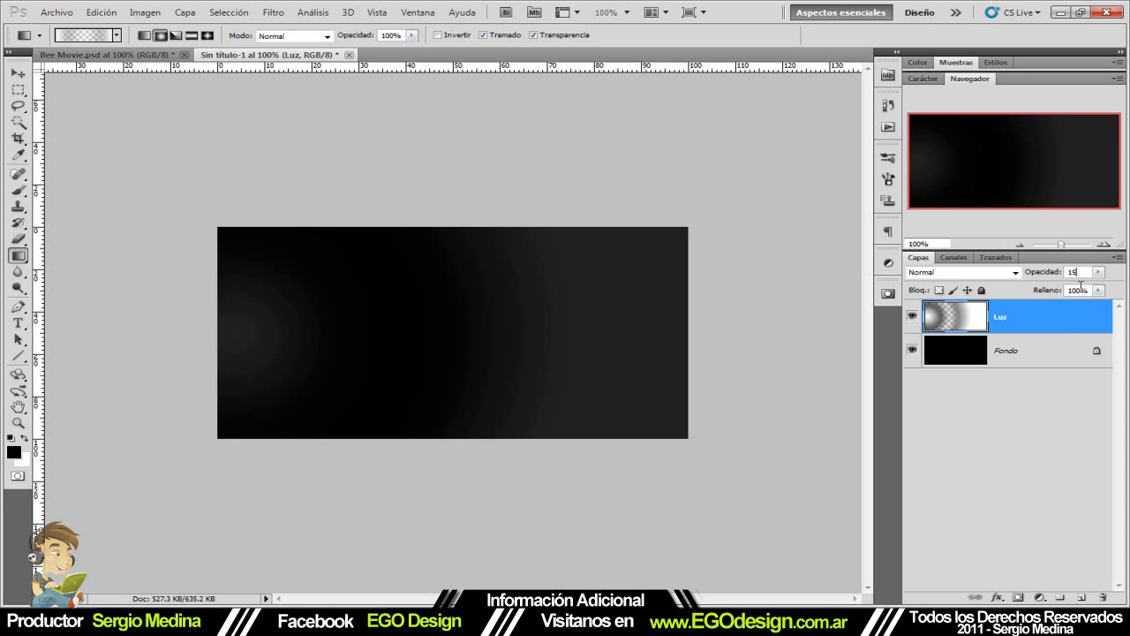
pyautogui.click(1040, 424)
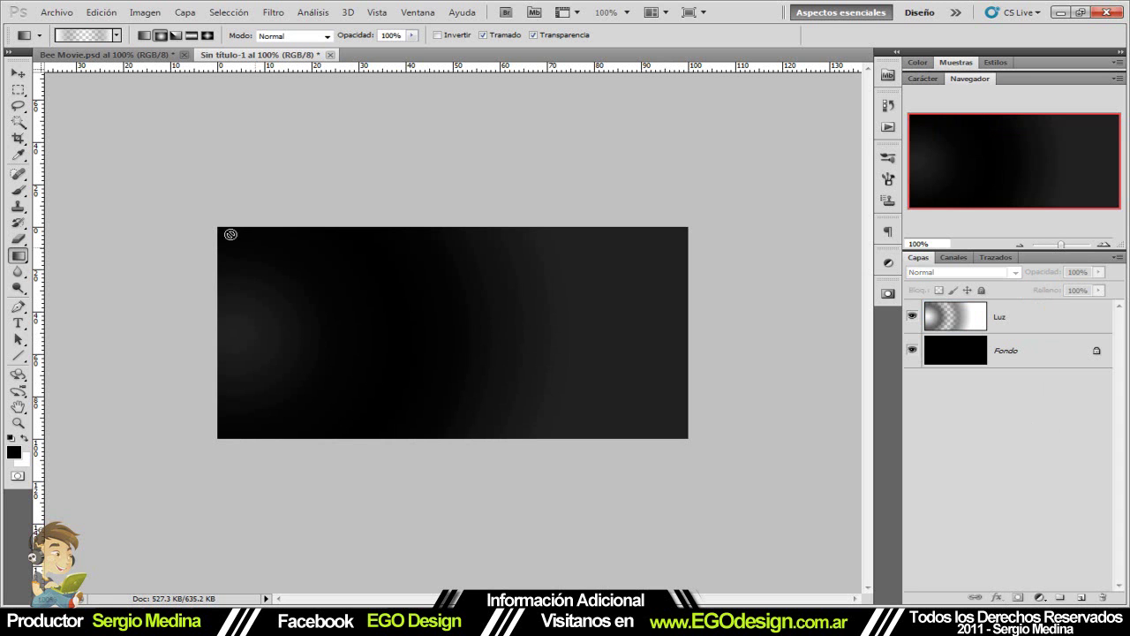
pyautogui.click(17, 75)
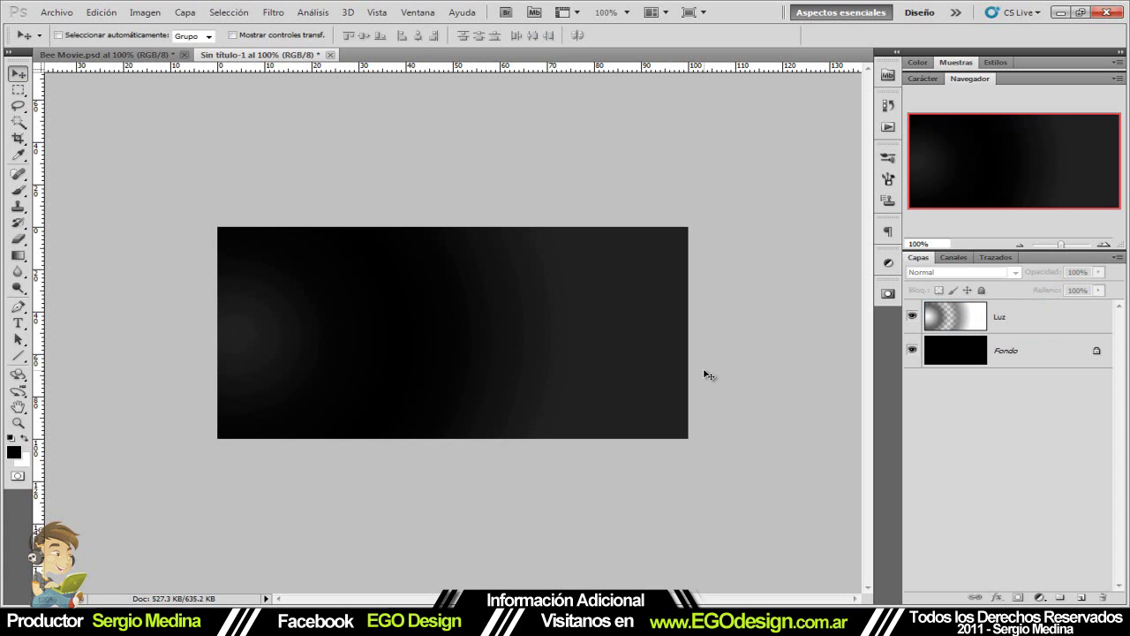
# Open the Fondo Bee image, copy it onto the banner as a layer, and close it
pyautogui.click(56, 12)
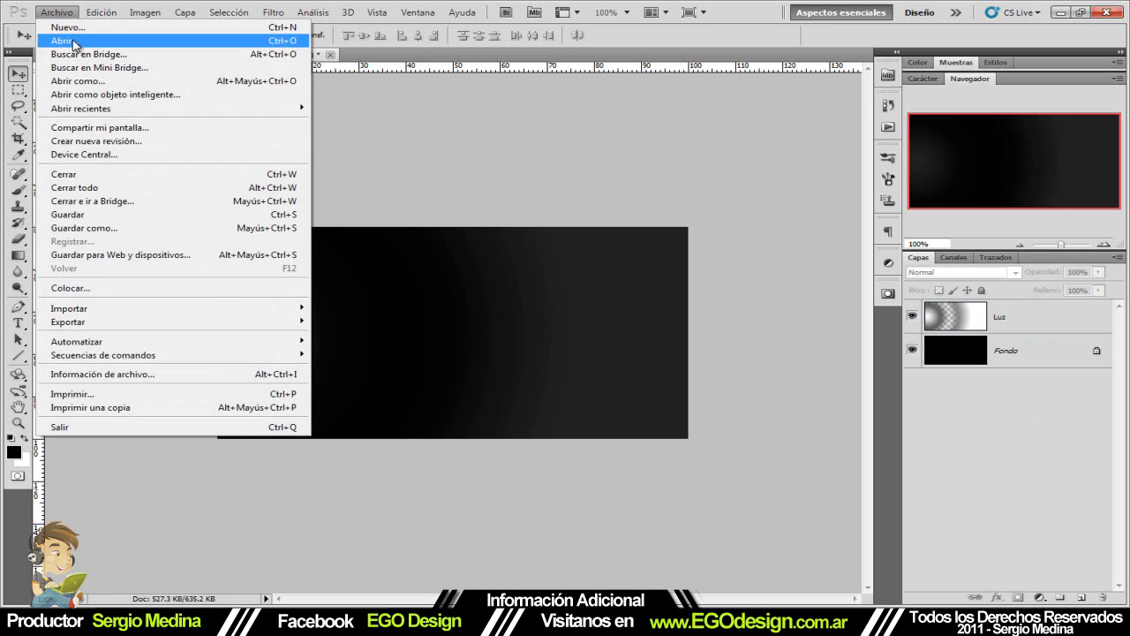
pyautogui.click(76, 41)
pyautogui.click(507, 208)
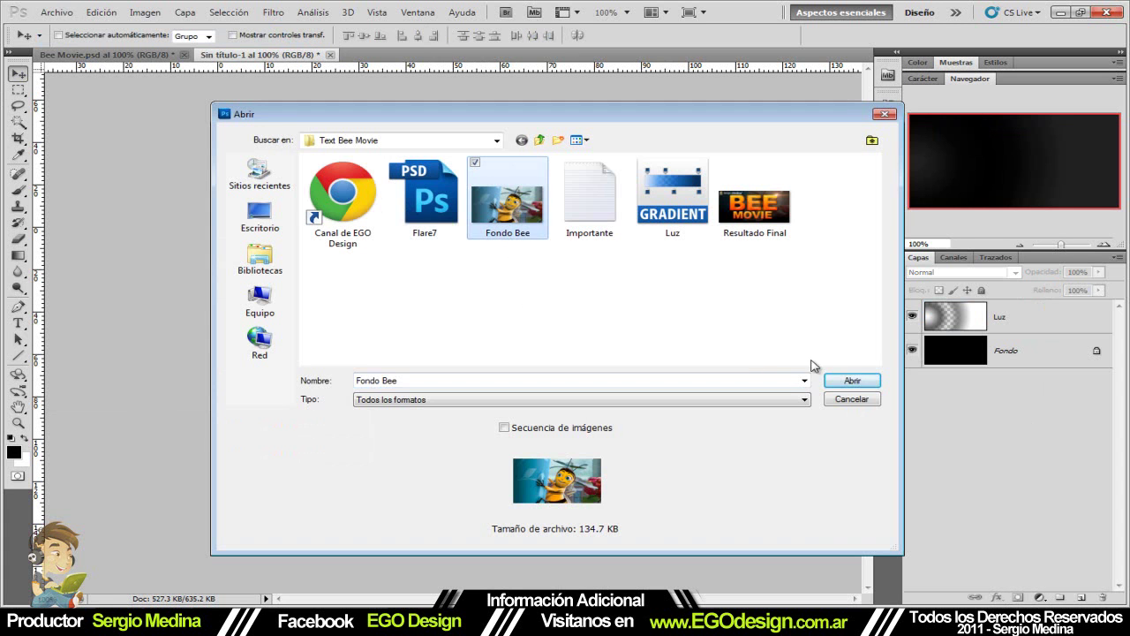
pyautogui.click(843, 381)
pyautogui.click(606, 297)
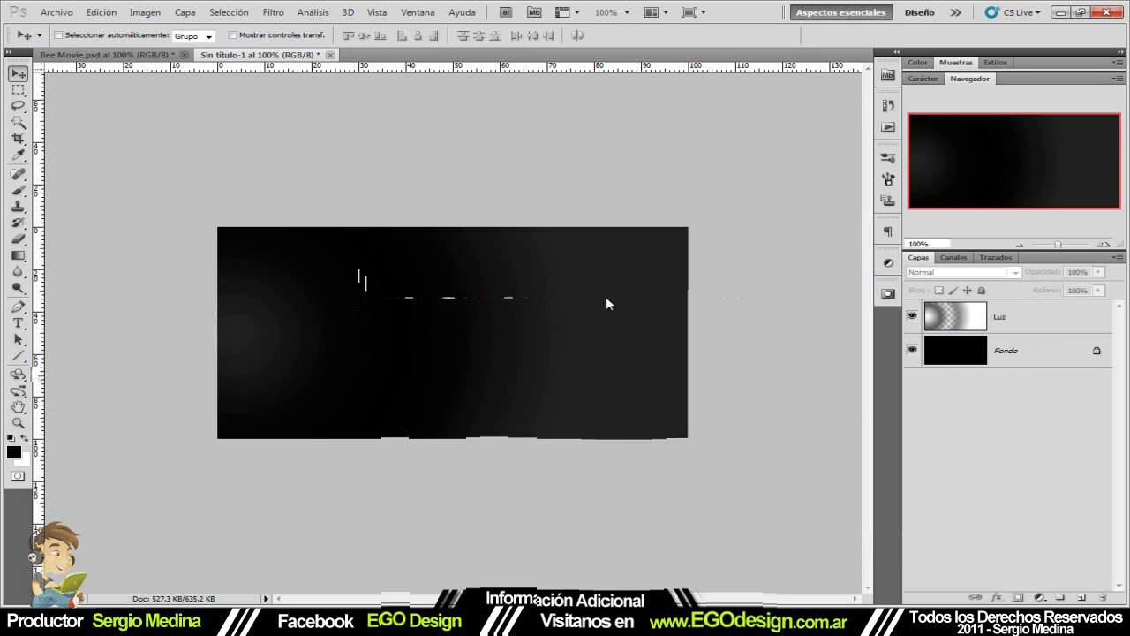
pyautogui.moveTo(396, 54); pyautogui.dragTo(574, 115)
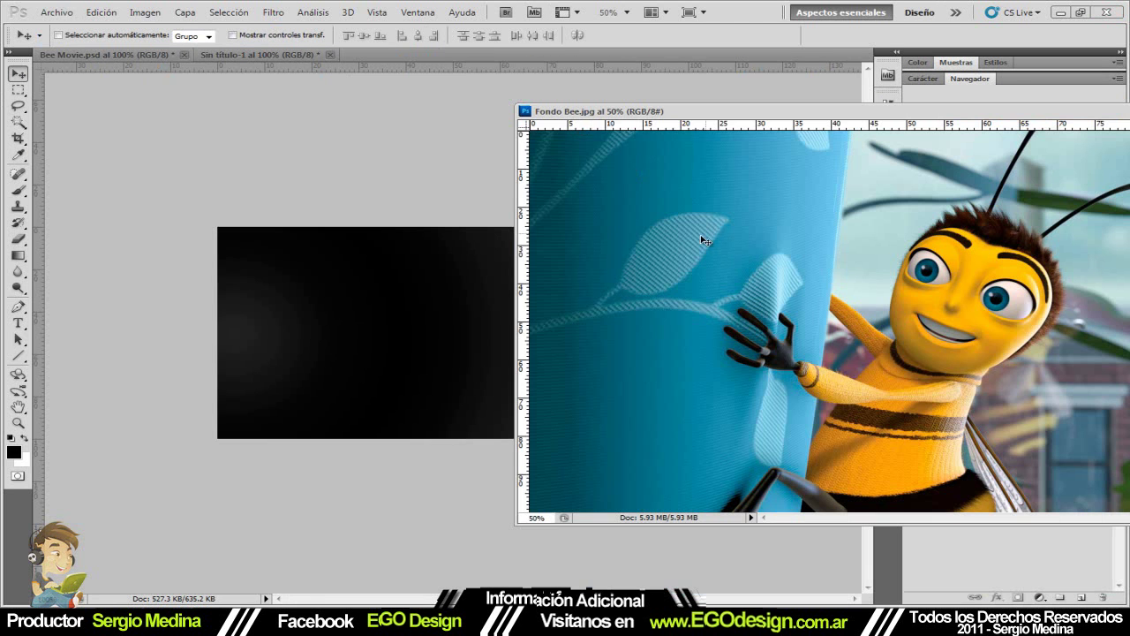
pyautogui.moveTo(764, 275); pyautogui.dragTo(394, 318)
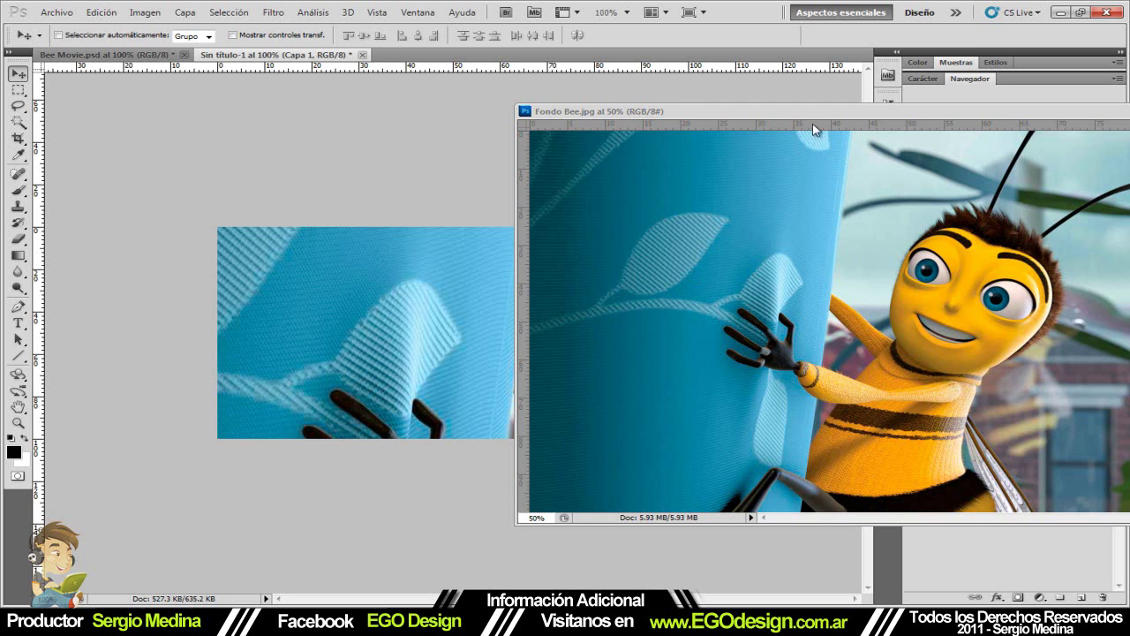
pyautogui.moveTo(813, 129); pyautogui.dragTo(501, 136)
pyautogui.hotkey('ctrl', 'w')
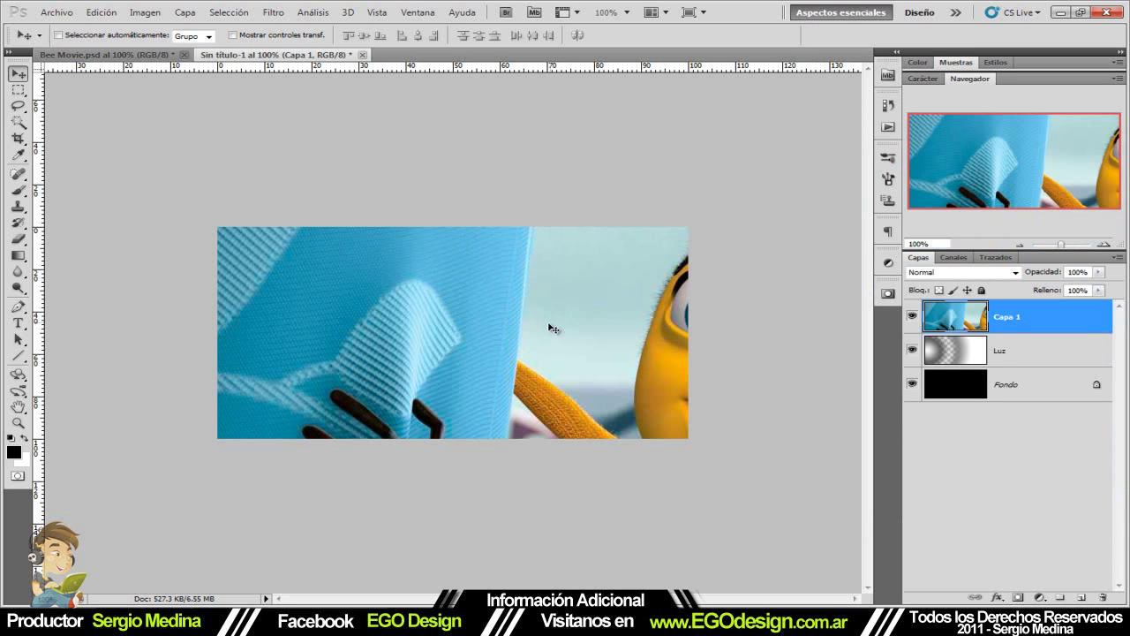
# Free-transform the bee image layer so it covers the whole canvas
pyautogui.hotkey('ctrl', 't')
pyautogui.moveTo(256, 253)
pyautogui.mouseDown()
pyautogui.moveTo(295, 246)
pyautogui.moveTo(413, 298)
pyautogui.mouseUp()
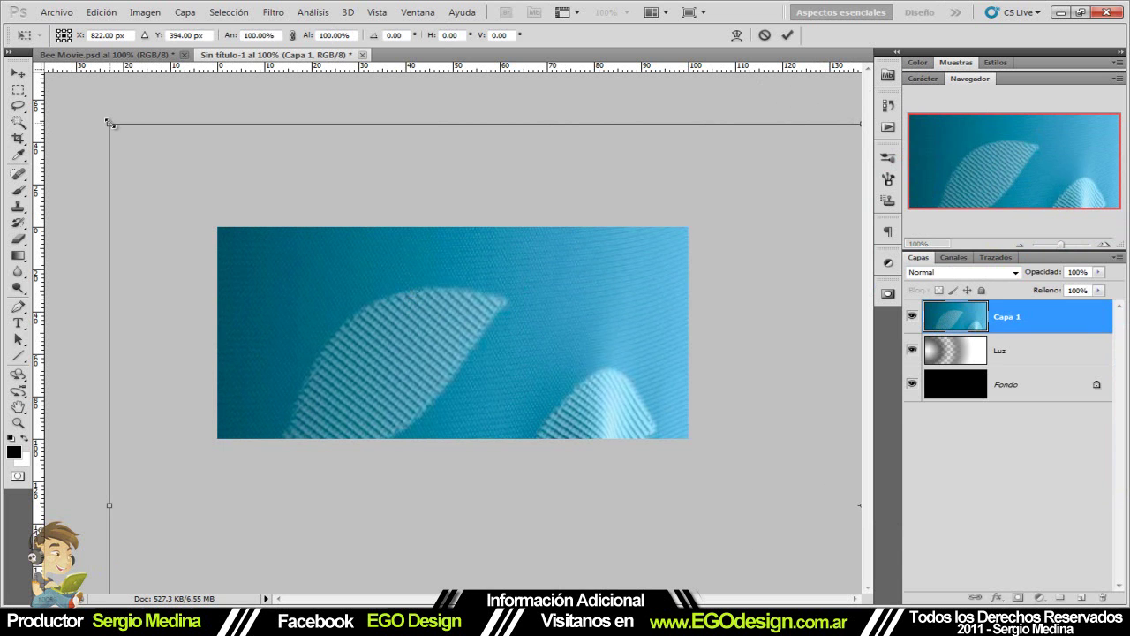
pyautogui.moveTo(107, 121); pyautogui.dragTo(702, 419)
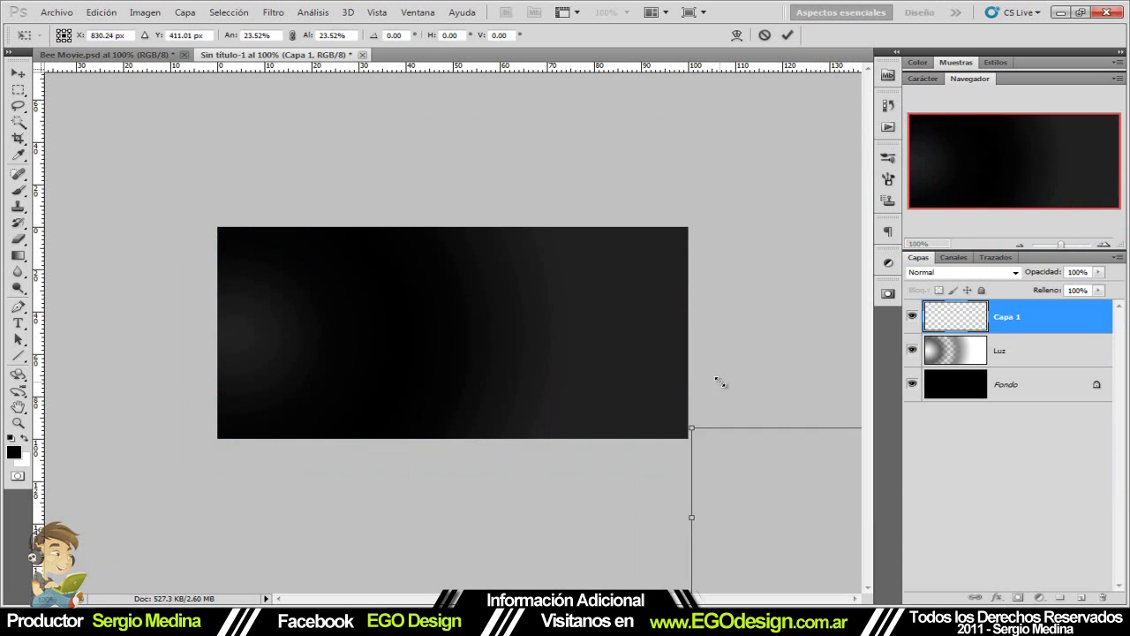
pyautogui.moveTo(803, 479); pyautogui.dragTo(328, 281)
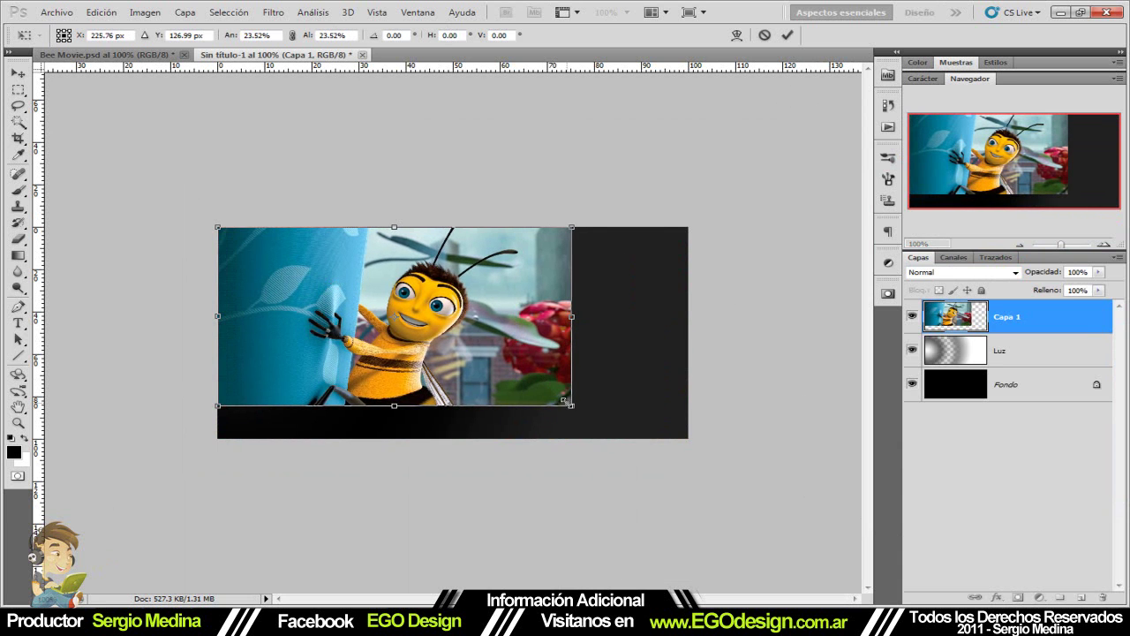
pyautogui.moveTo(566, 400); pyautogui.dragTo(697, 455)
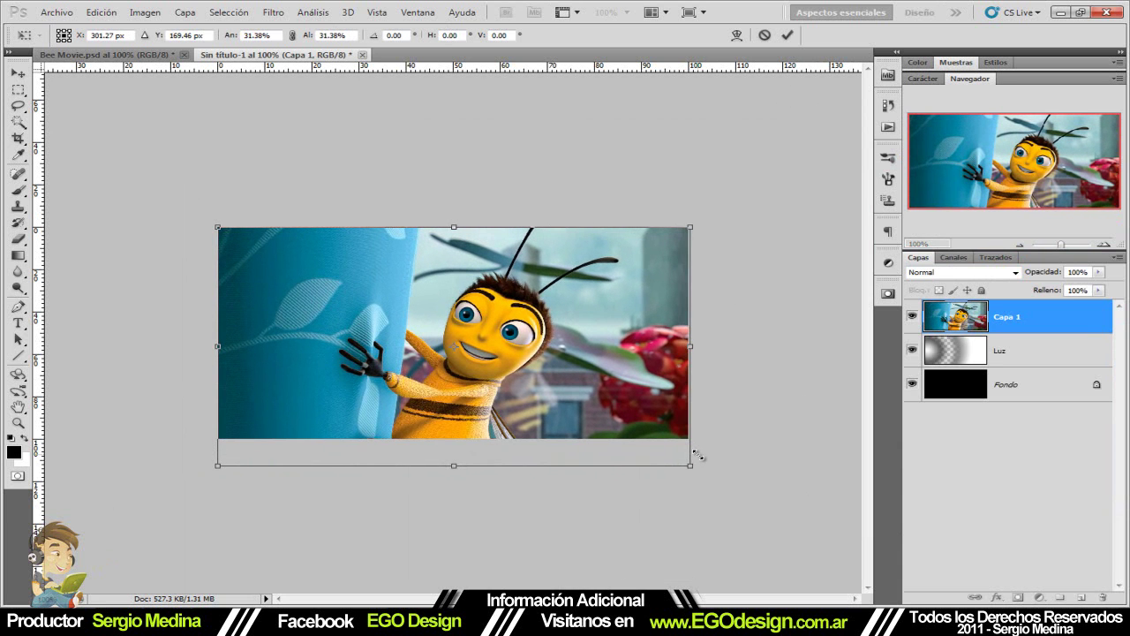
pyautogui.press('Return')
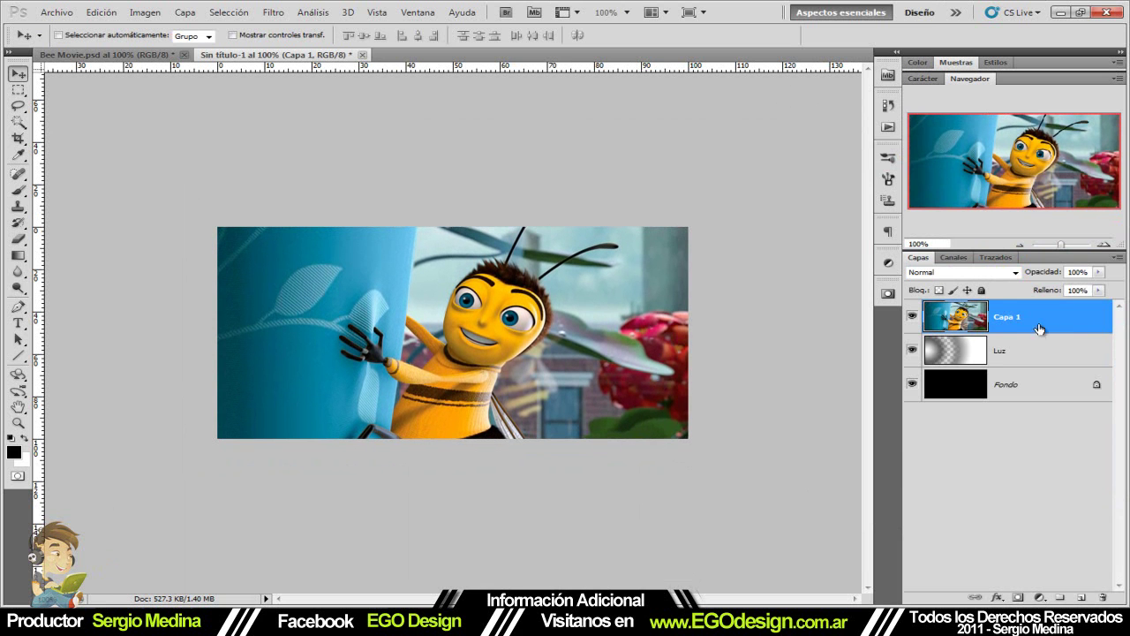
# Set the bee layer Capa 1 to 25% opacity
pyautogui.click(1085, 272)
pyautogui.write('15')
pyautogui.press('BackSpace')
pyautogui.press('BackSpace')
pyautogui.write('25')
pyautogui.press('Return')
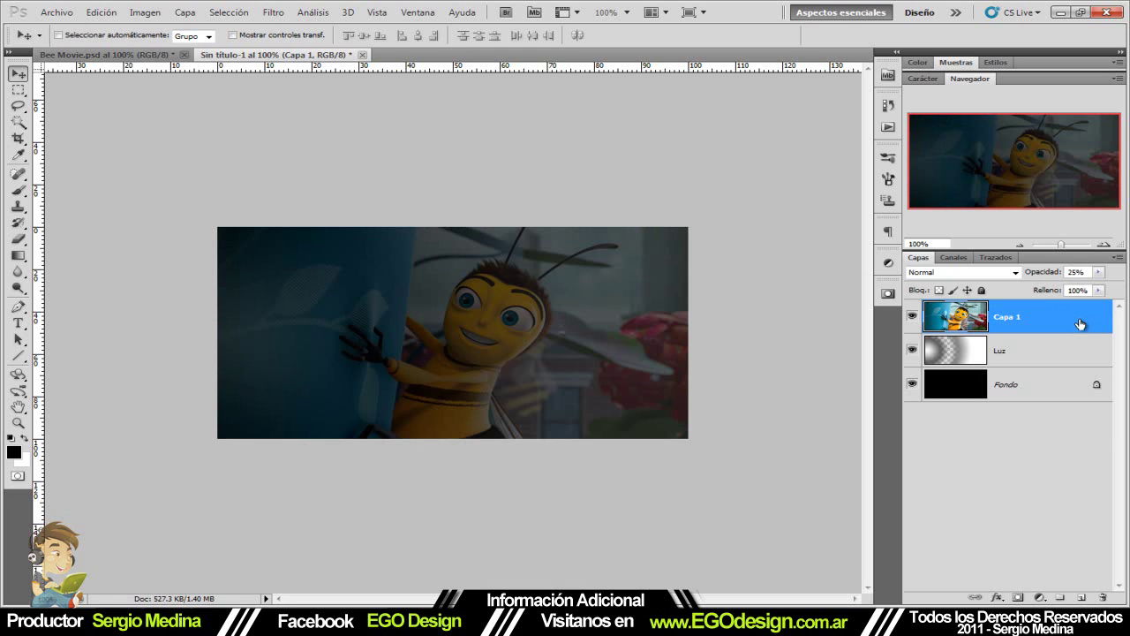
# Duplicate Capa 1 and set the copy's blend mode to Luz suave
pyautogui.hotkey('ctrl', 'j')
pyautogui.click(1011, 273)
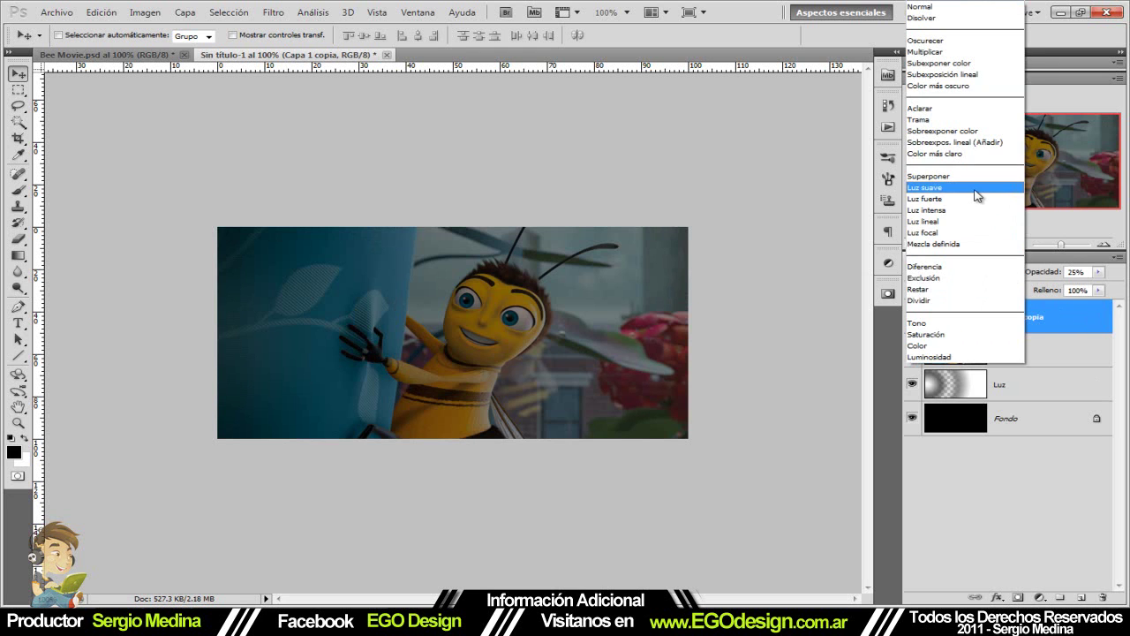
pyautogui.click(977, 188)
pyautogui.click(1032, 346)
pyautogui.click(1031, 323)
pyautogui.click(1001, 505)
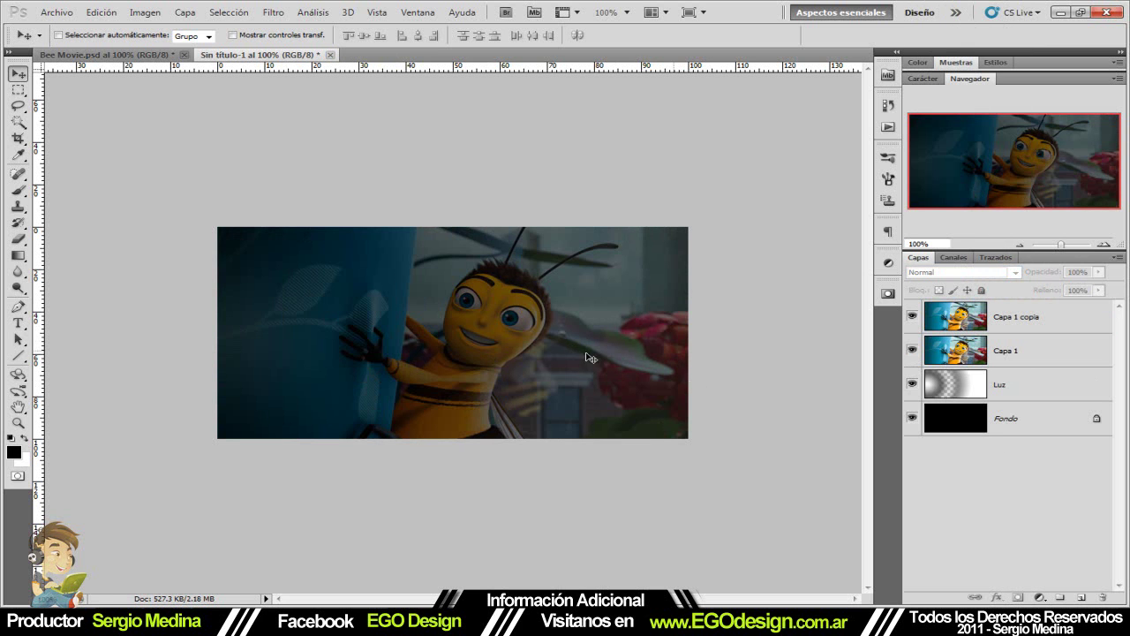
# Add a new layer named 'Degradado' on top
pyautogui.click(1083, 600)
pyautogui.doubleClick(1009, 316)
pyautogui.write('Degr')
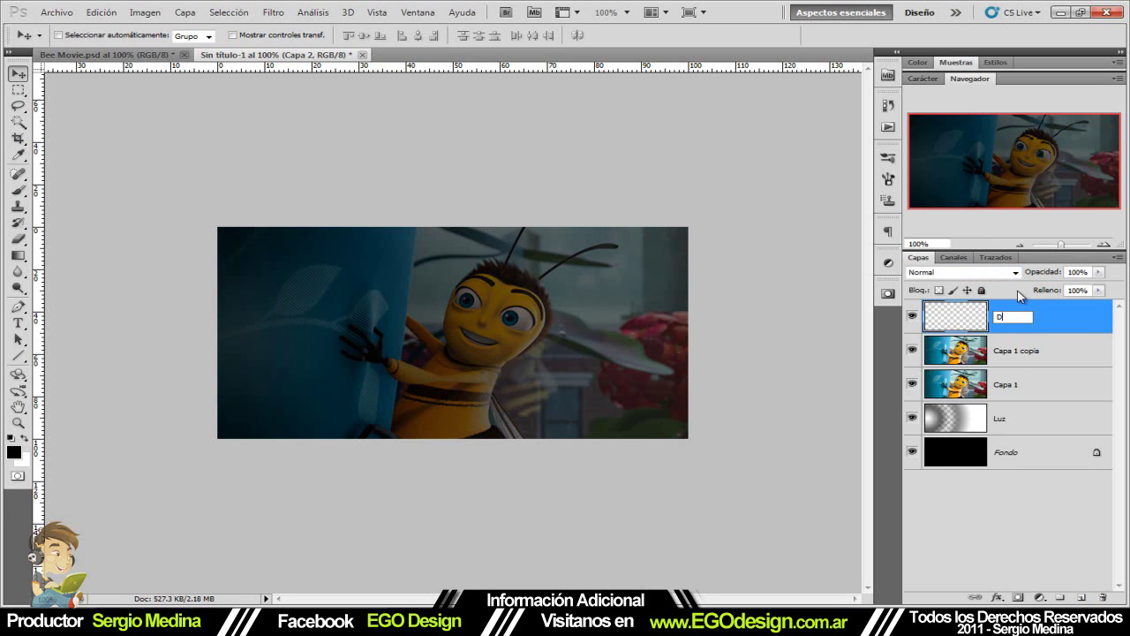
pyautogui.write('adado')
pyautogui.press('Return')
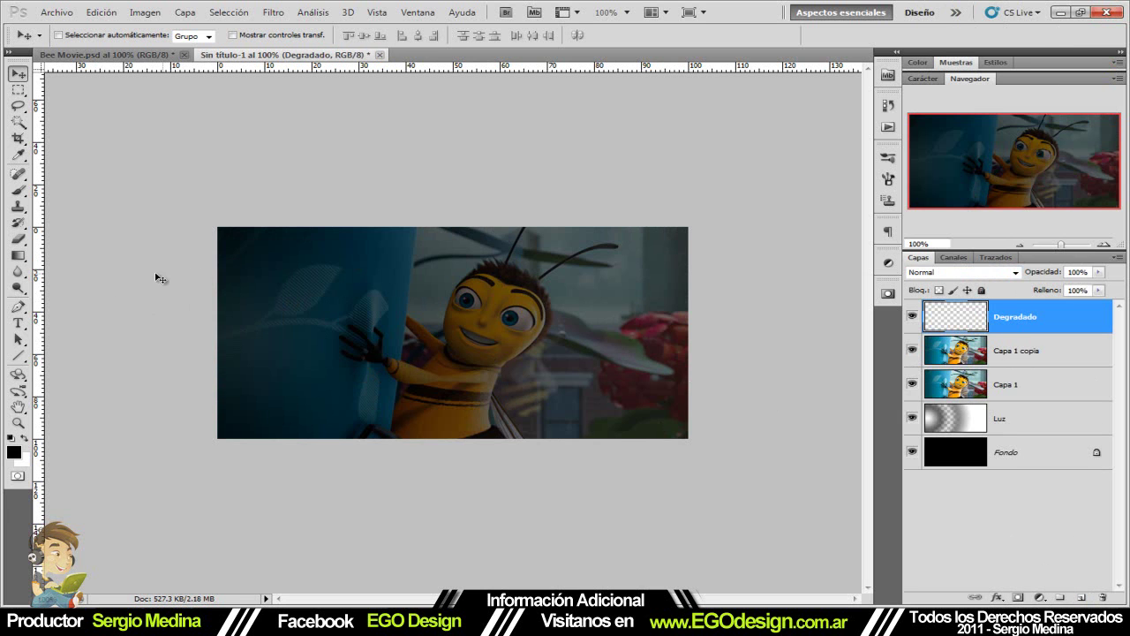
# Fill Degradado with a reversed vertical gradient, white at top to mid-grey at bottom
pyautogui.click(18, 258)
pyautogui.click(72, 35)
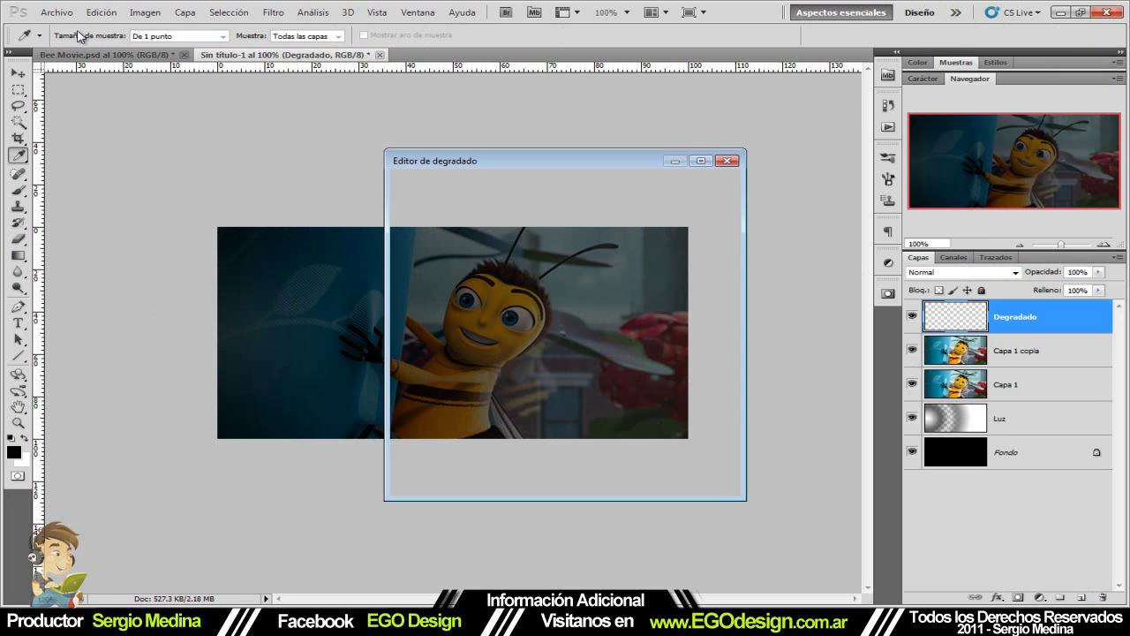
pyautogui.click(422, 201)
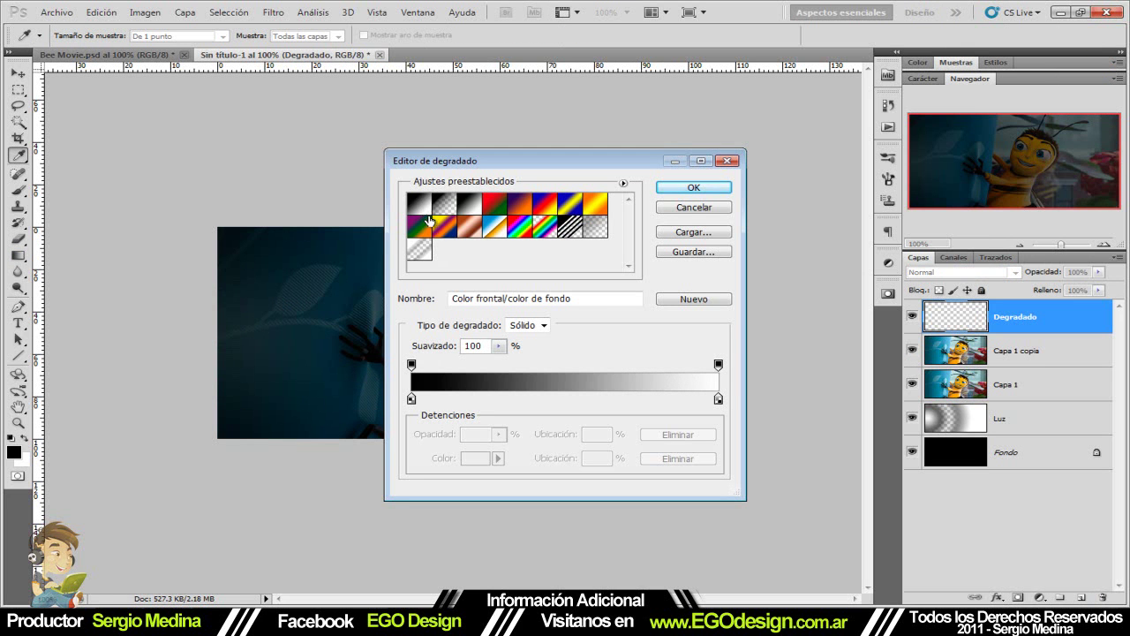
pyautogui.click(689, 188)
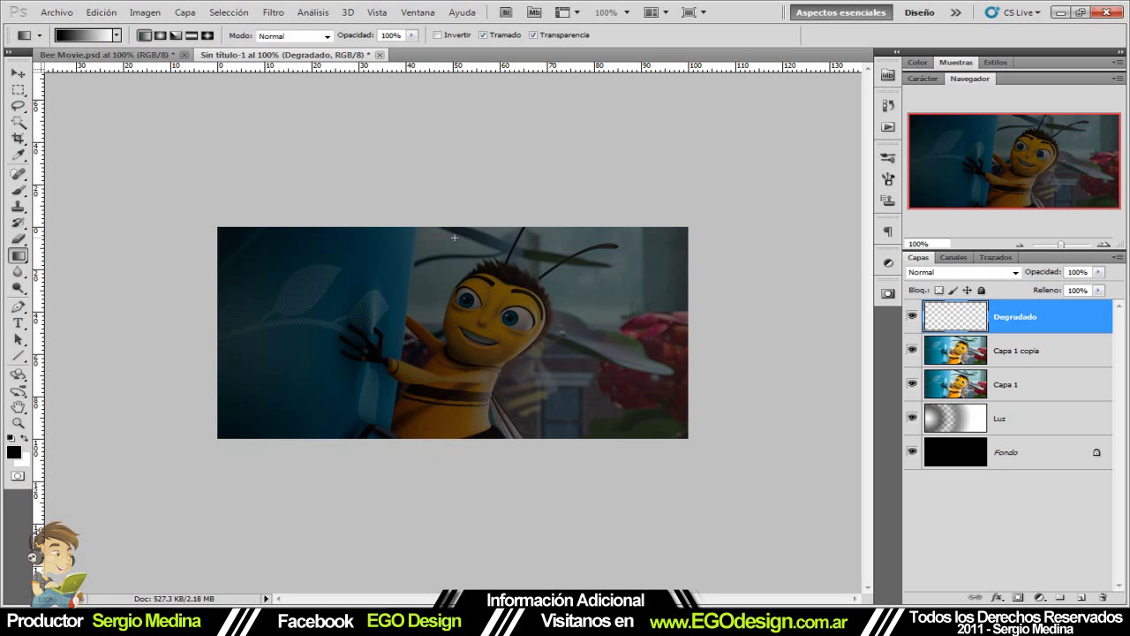
pyautogui.moveTo(454, 303); pyautogui.dragTo(455, 448)
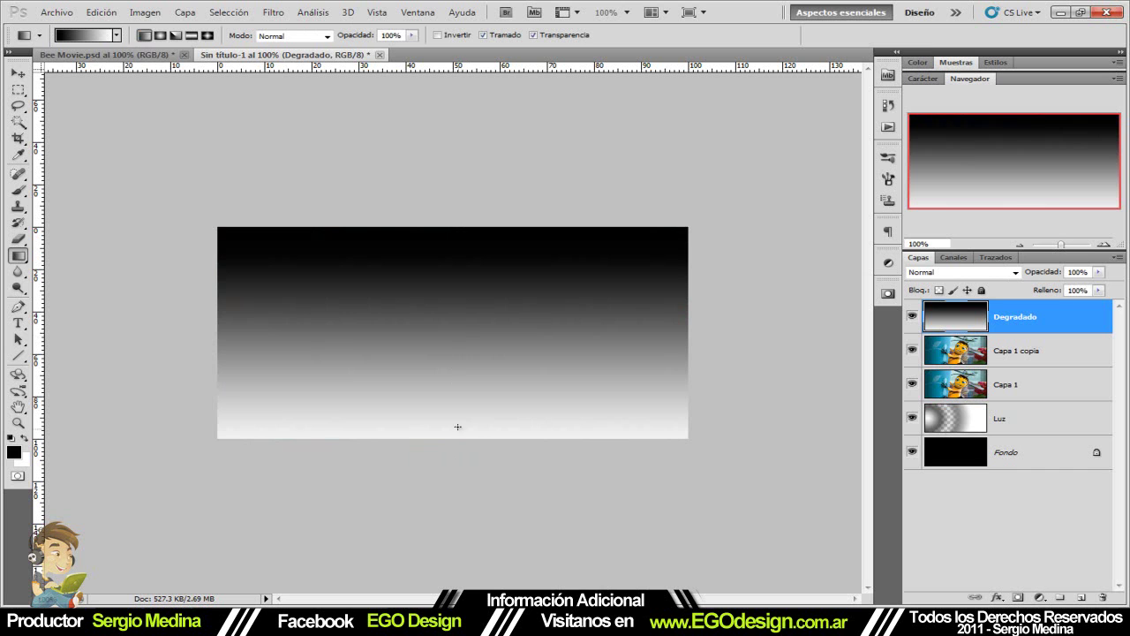
pyautogui.click(453, 35)
pyautogui.moveTo(444, 246); pyautogui.dragTo(447, 447)
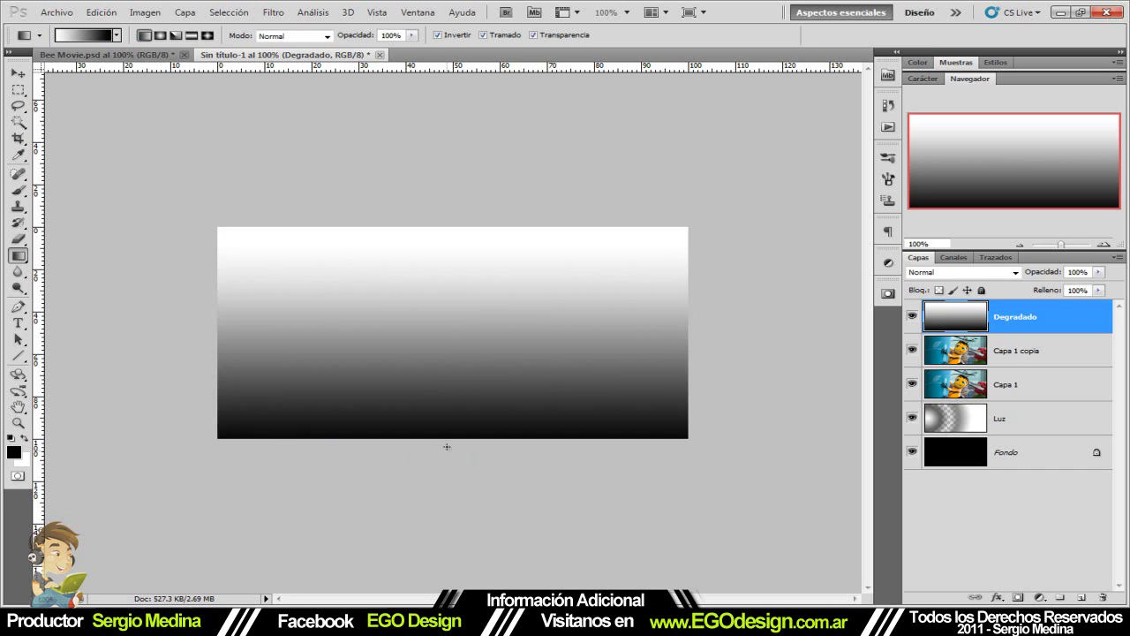
pyautogui.moveTo(466, 257); pyautogui.dragTo(466, 479)
pyautogui.moveTo(467, 258); pyautogui.dragTo(468, 480)
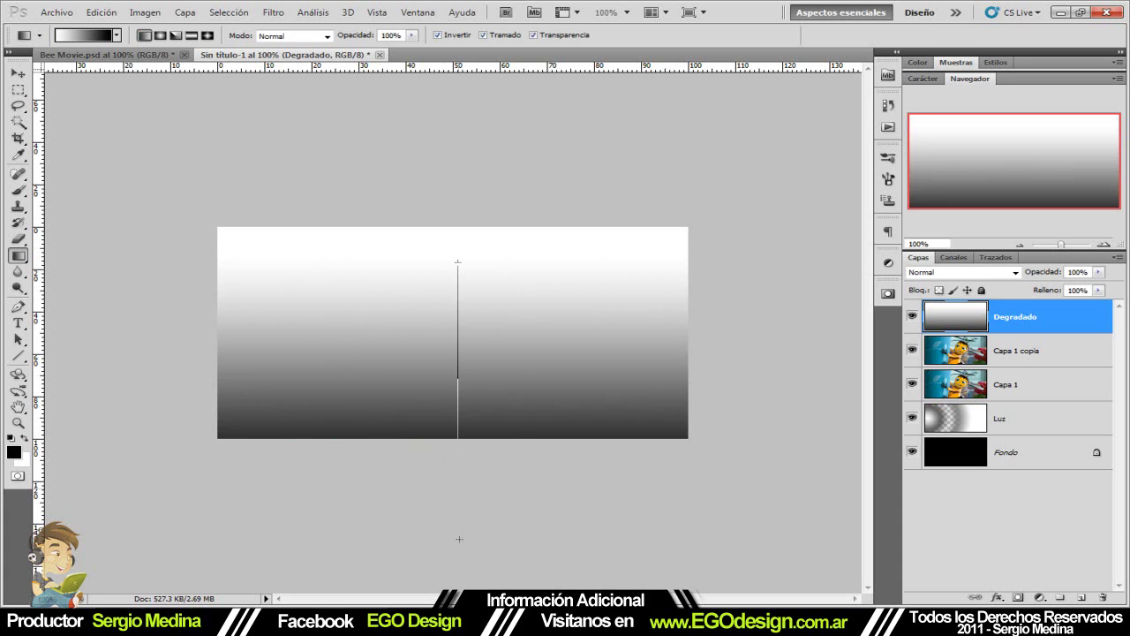
pyautogui.moveTo(457, 263); pyautogui.dragTo(458, 535)
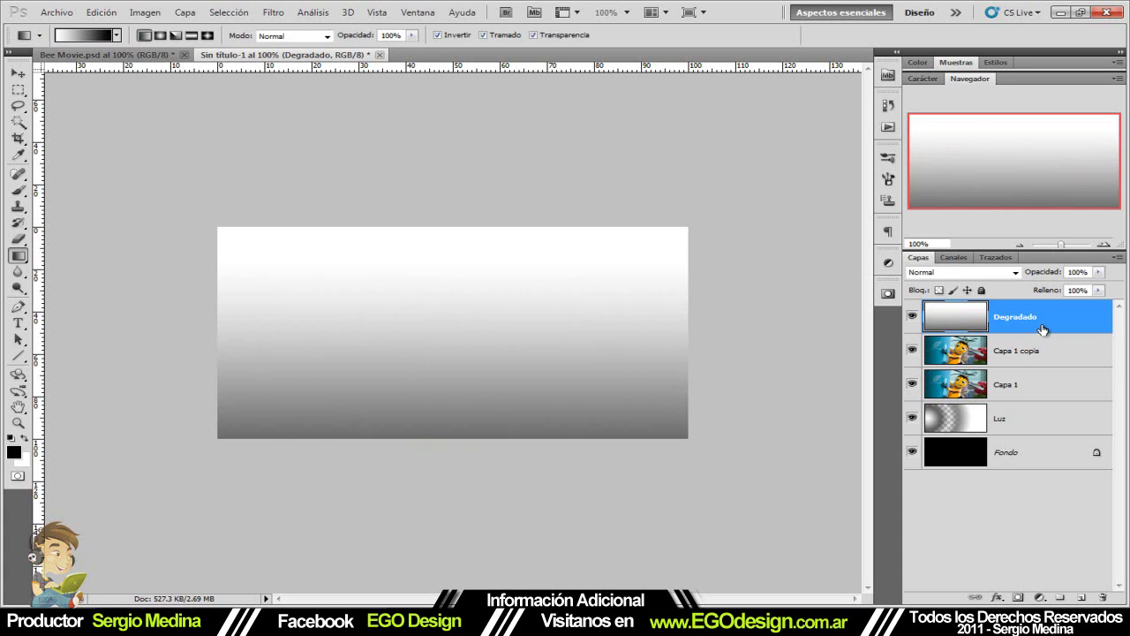
# Set the Degradado layer's blend mode to Multiplicar
pyautogui.click(1016, 273)
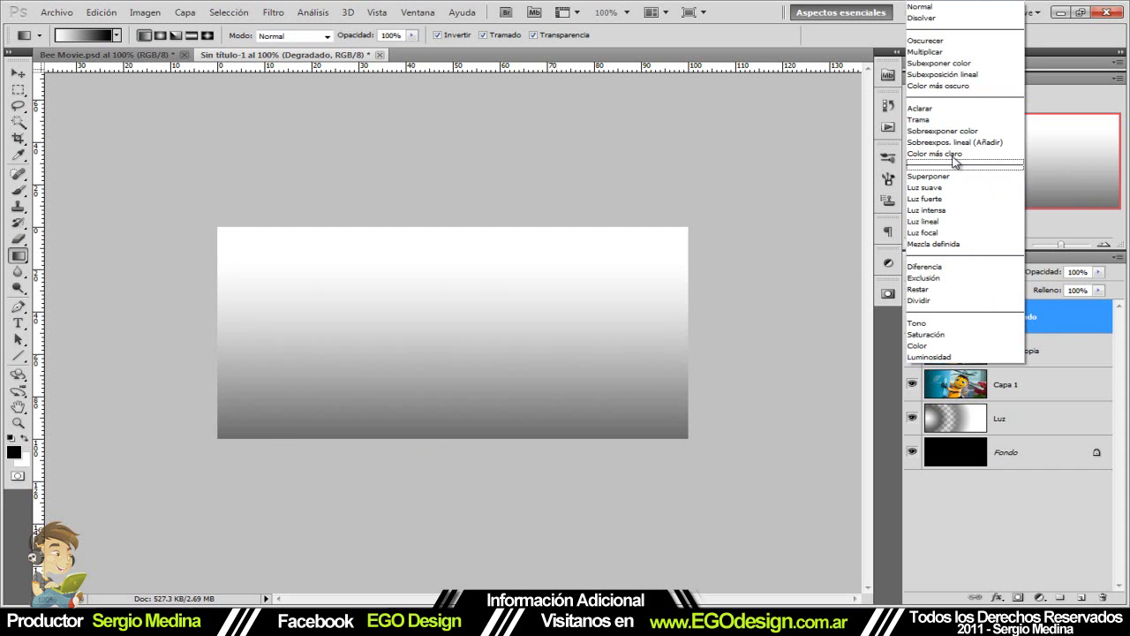
pyautogui.click(954, 52)
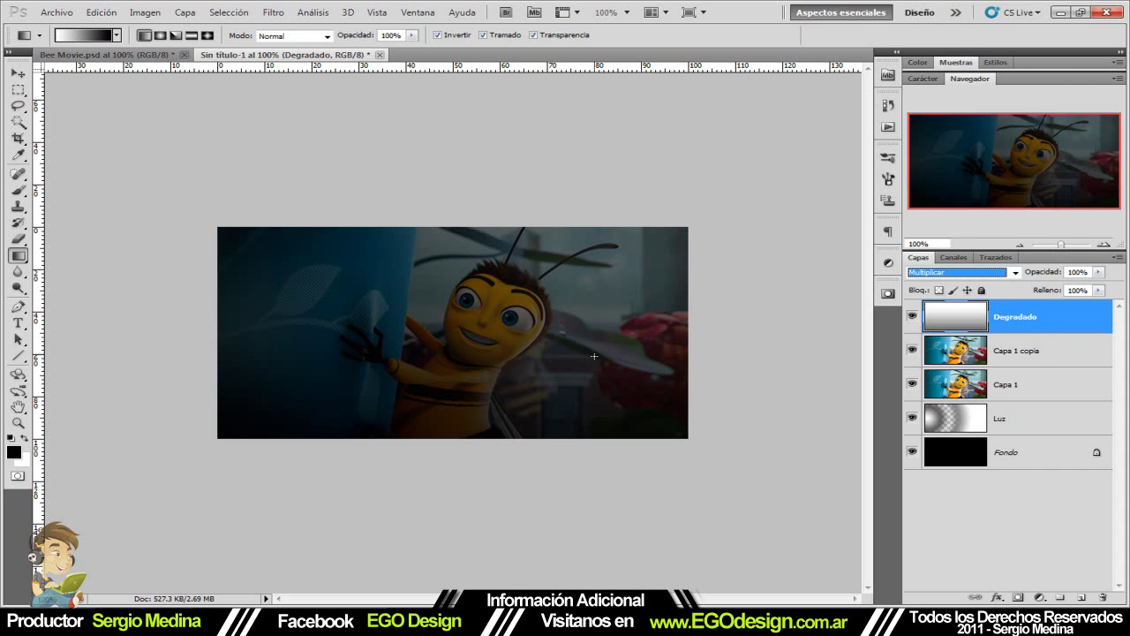
pyautogui.click(958, 536)
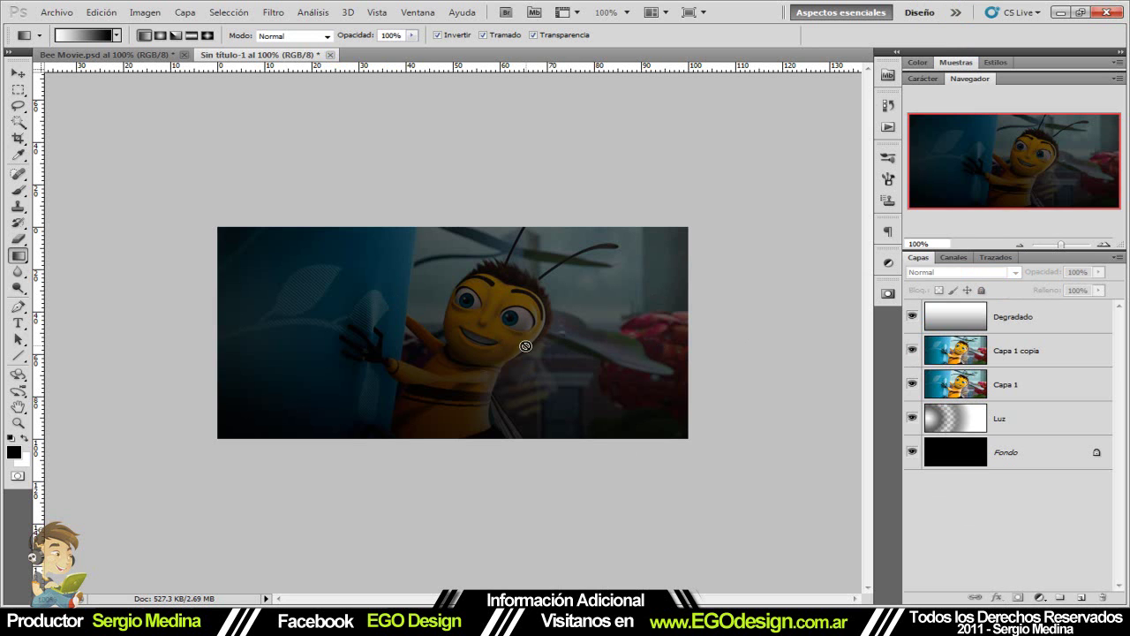
# Place a text insertion point on the banner with font Arial at 200 pt
pyautogui.click(18, 324)
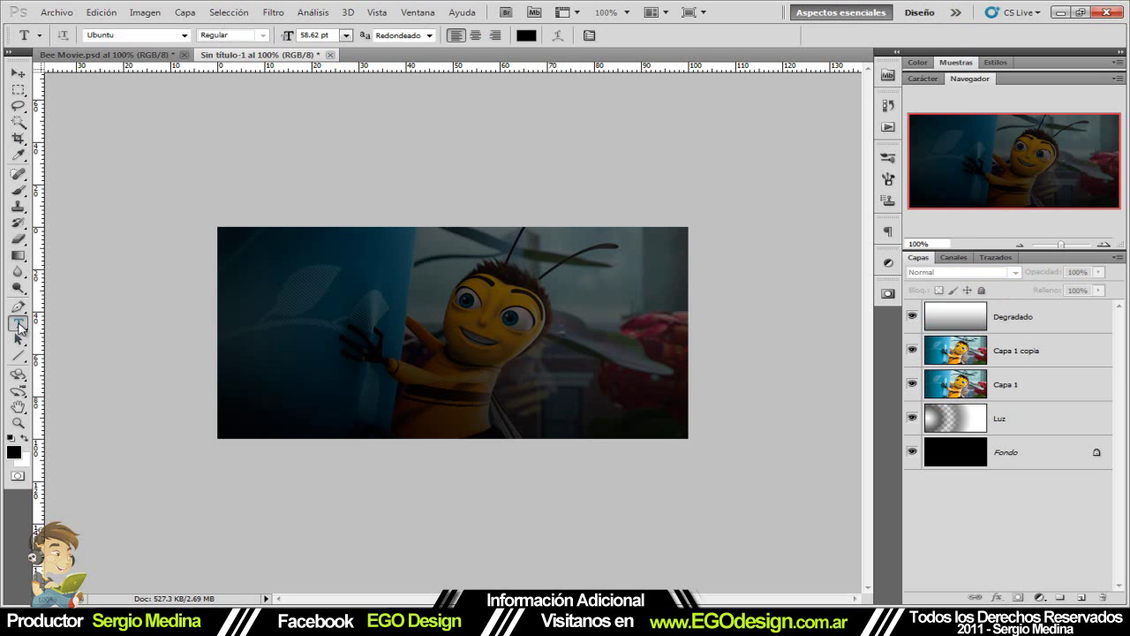
pyautogui.click(341, 326)
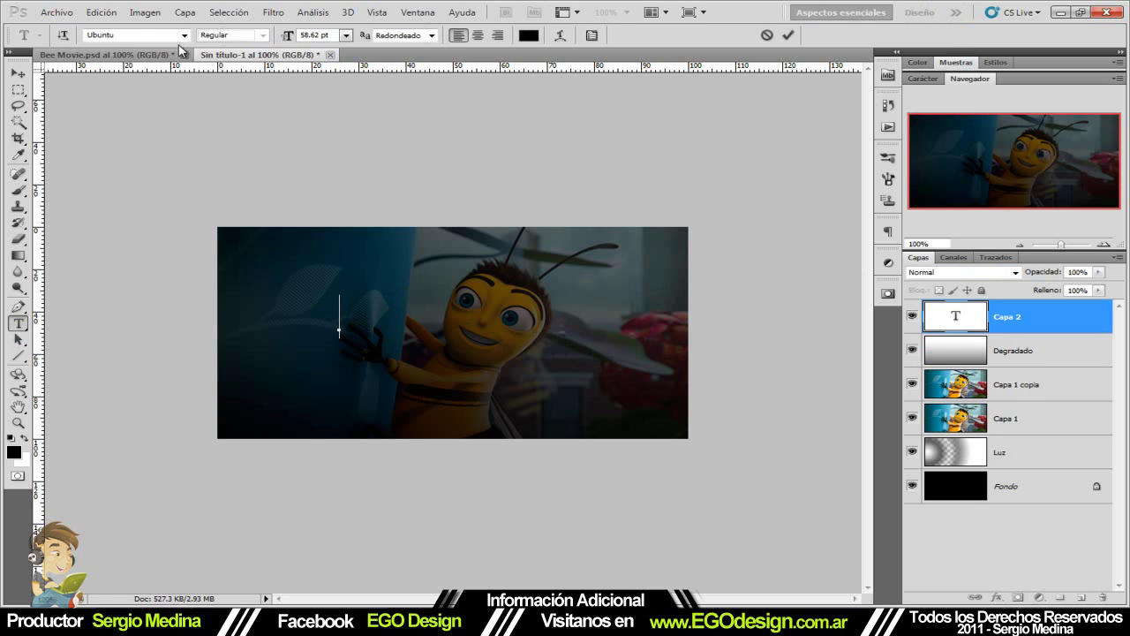
pyautogui.click(184, 35)
pyautogui.click(185, 35)
pyautogui.write('Ari')
pyautogui.press('Return')
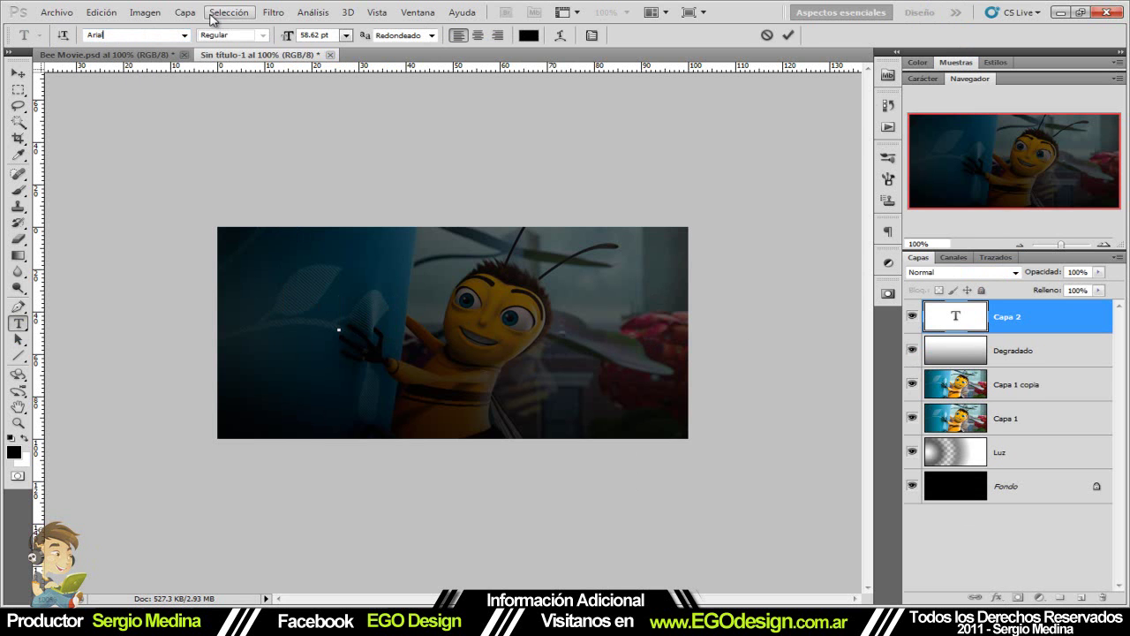
pyautogui.click(184, 36)
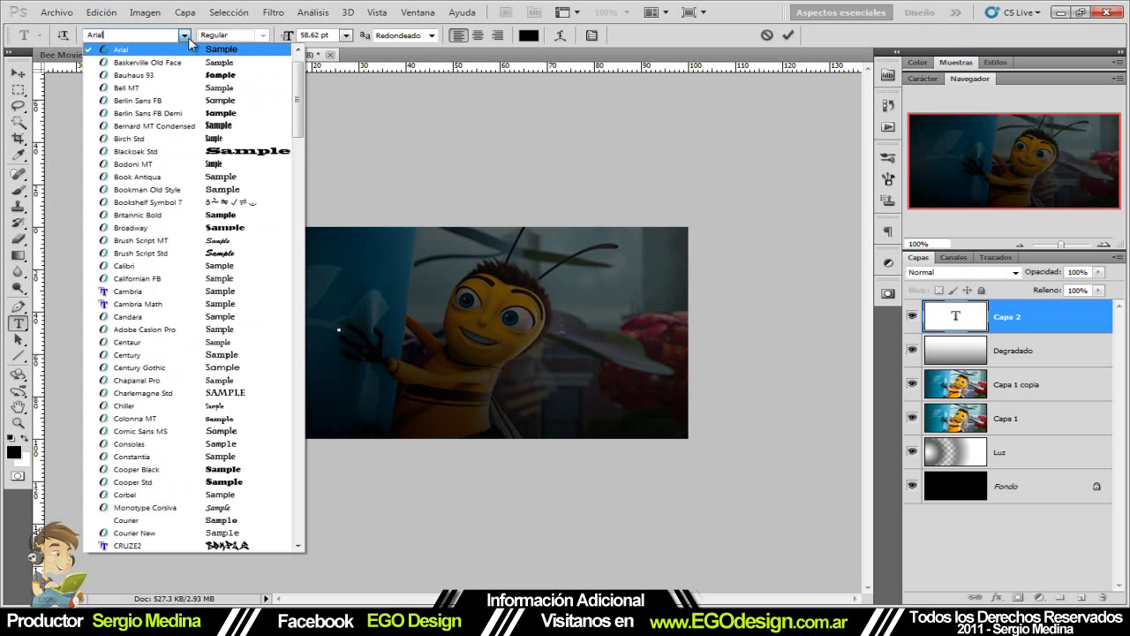
pyautogui.click(190, 50)
pyautogui.doubleClick(314, 34)
pyautogui.write('200')
pyautogui.press('Return')
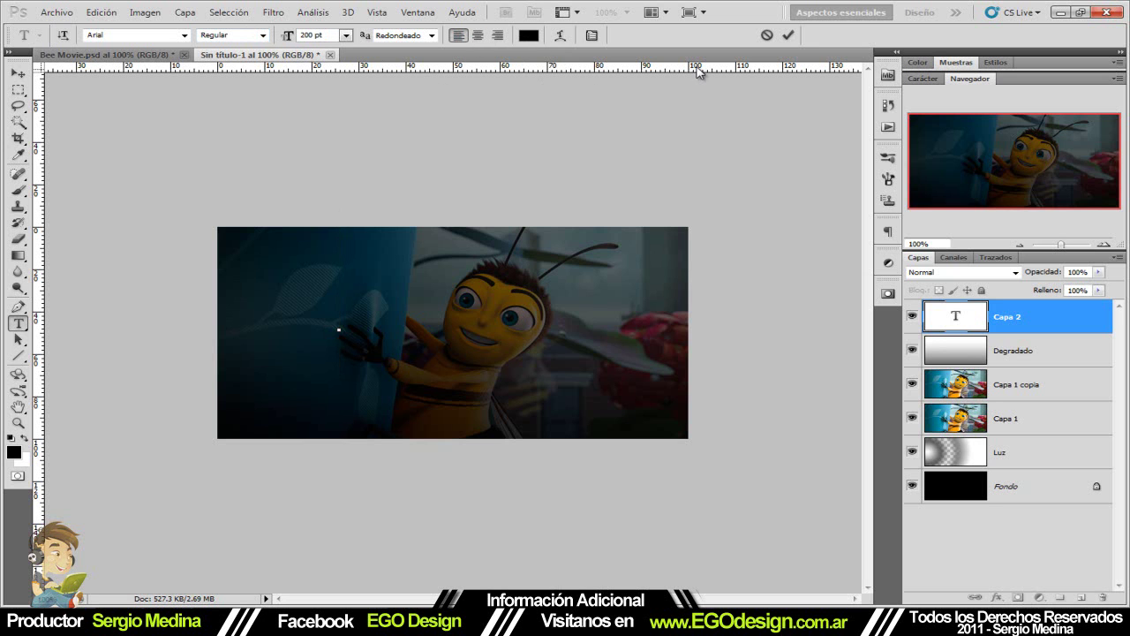
# Type 'BEE' and set its font style to Black
pyautogui.write('BEE')
pyautogui.doubleClick(519, 281)
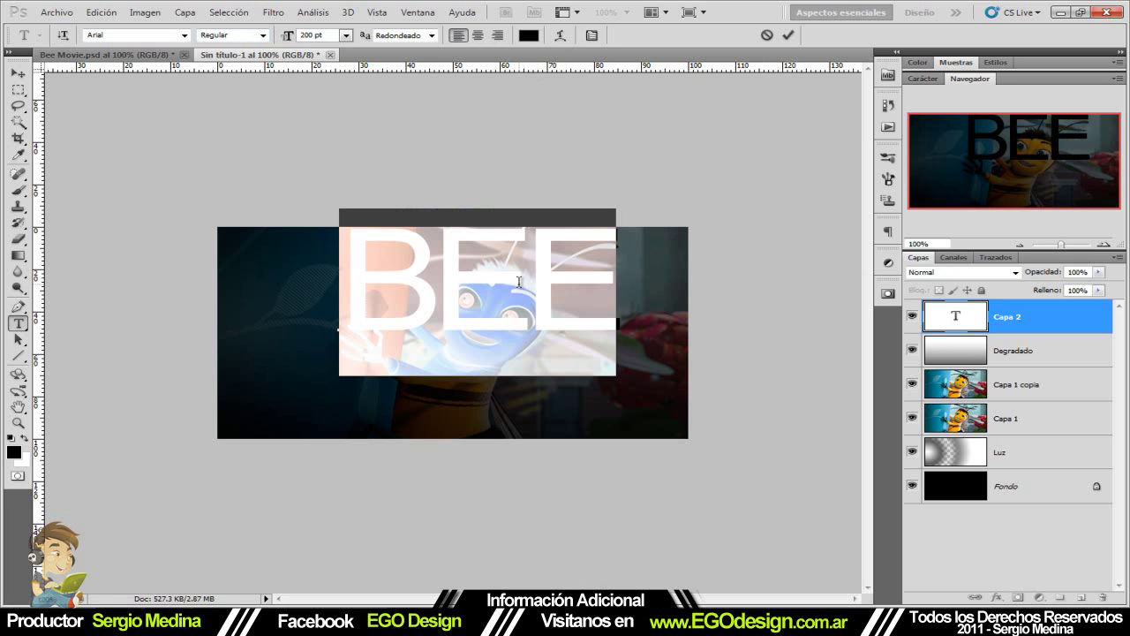
pyautogui.click(264, 35)
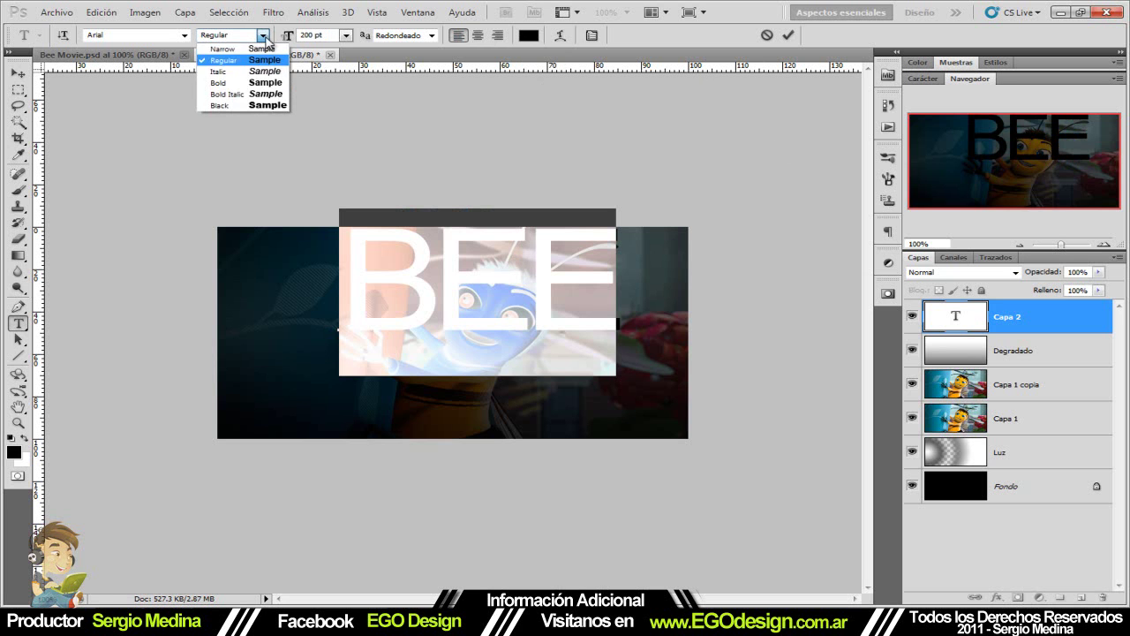
pyautogui.click(280, 106)
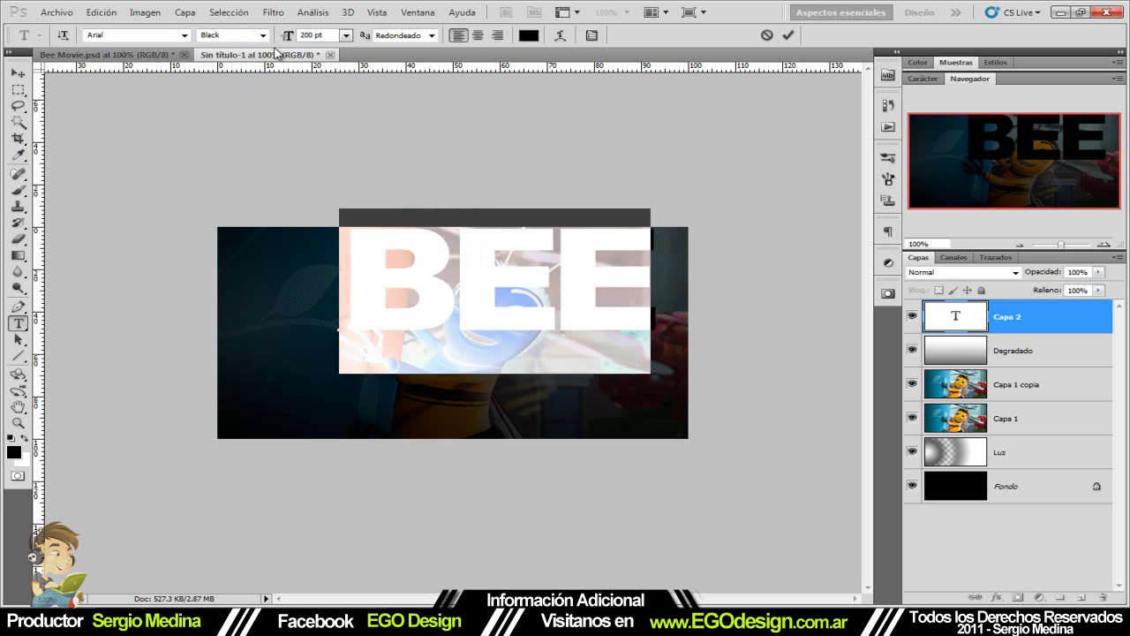
pyautogui.click(464, 228)
# Shift the BEE text left and down on the banner, then reselect it
pyautogui.click(18, 72)
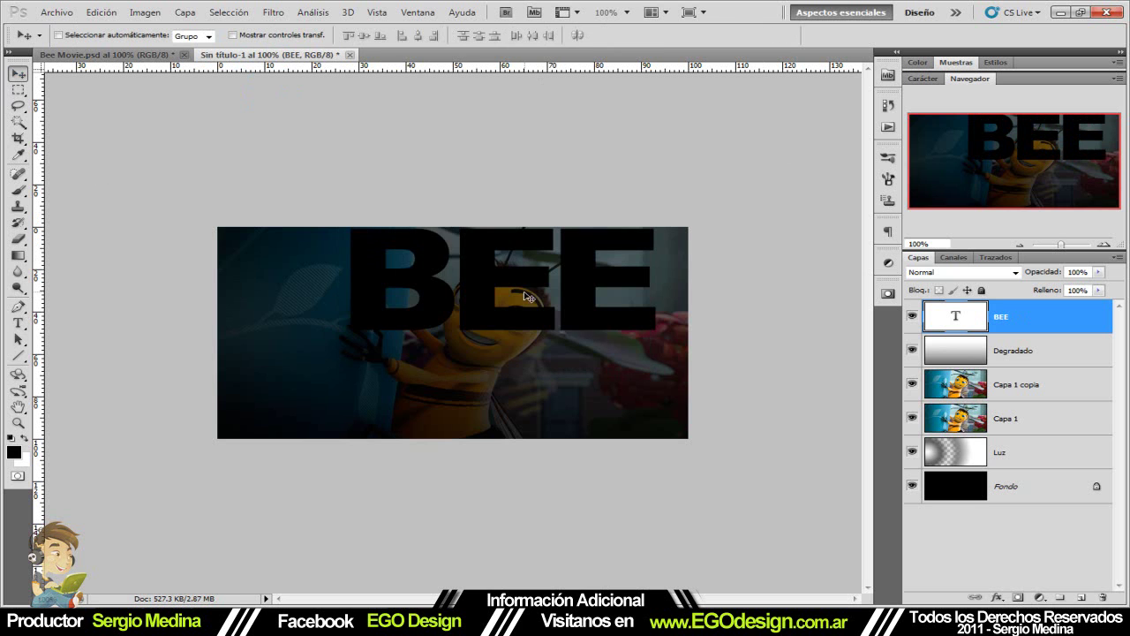
pyautogui.moveTo(468, 300); pyautogui.dragTo(417, 324)
pyautogui.click(19, 325)
pyautogui.doubleClick(468, 316)
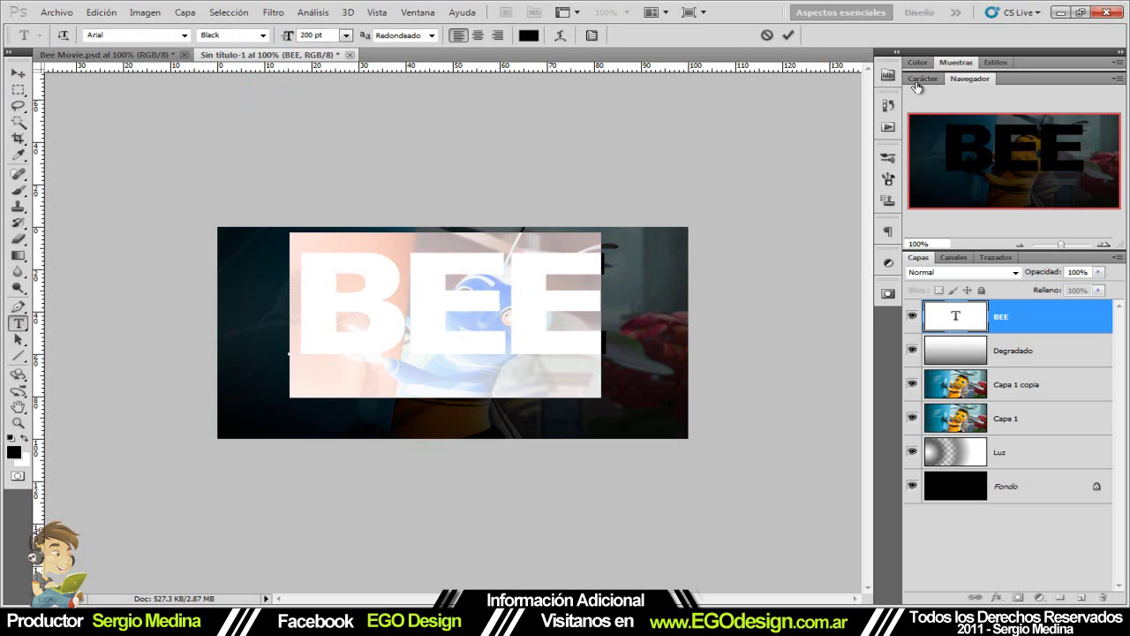
# Colour the BEE text orange #f86402 and commit the edit
pyautogui.click(955, 61)
pyautogui.click(1021, 116)
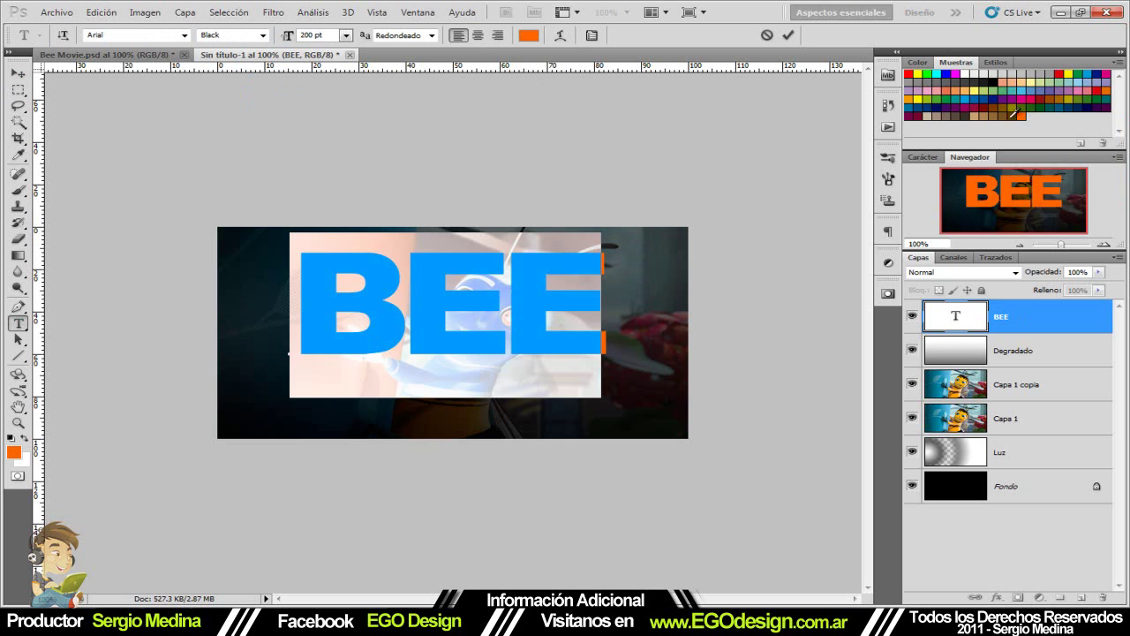
pyautogui.click(955, 61)
pyautogui.click(528, 36)
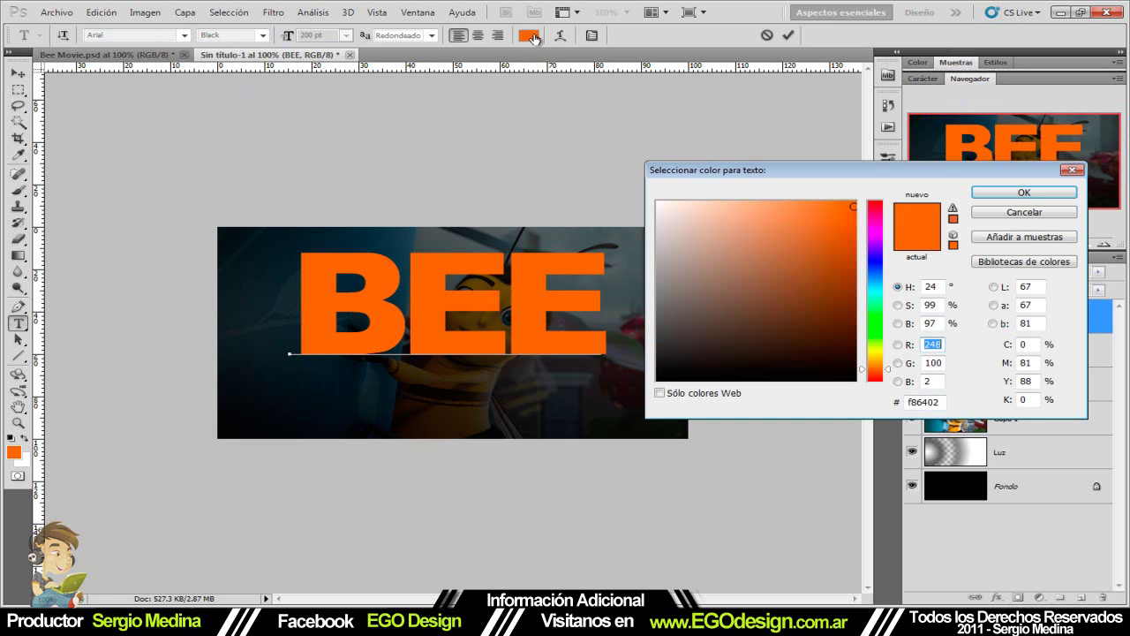
pyautogui.moveTo(745, 169); pyautogui.dragTo(730, 170)
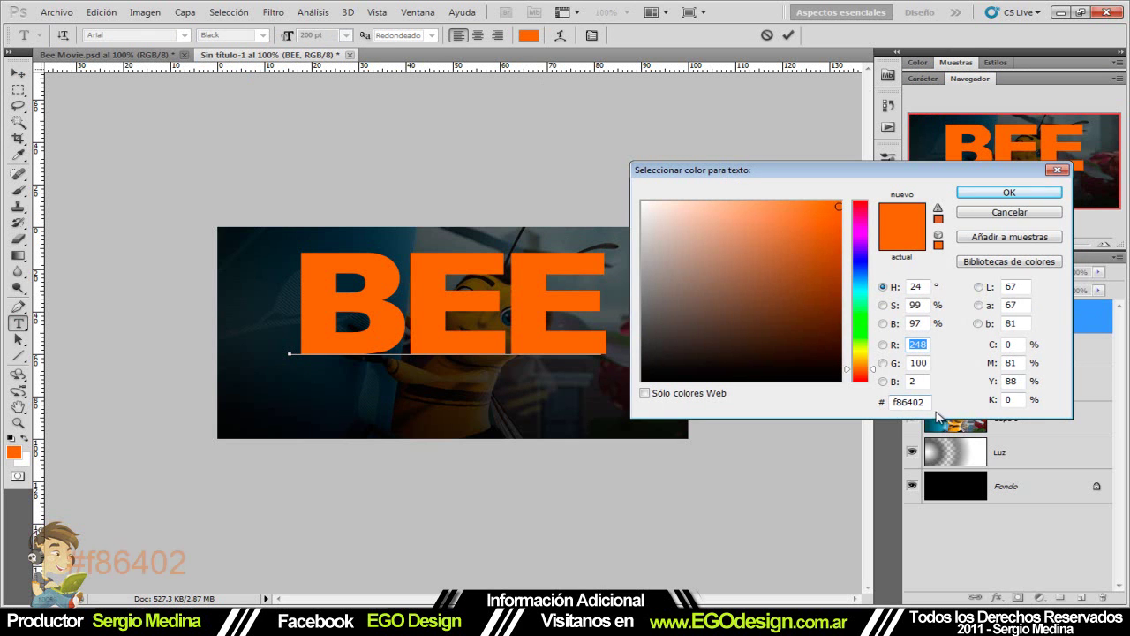
pyautogui.doubleClick(910, 403)
pyautogui.click(1009, 192)
pyautogui.hotkey('ctrl', 'Return')
pyautogui.click(17, 72)
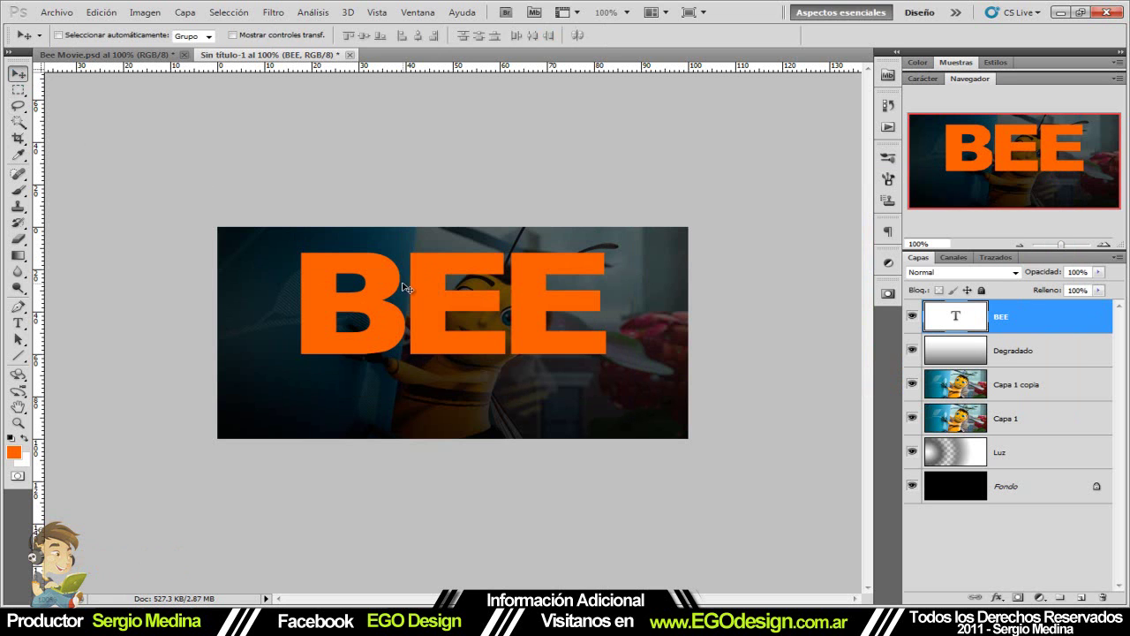
# Give BEE a Multiply 75% drop shadow at 120°, 2 px, 40%, 10 px, plus an inner shadow
pyautogui.rightClick(1047, 311)
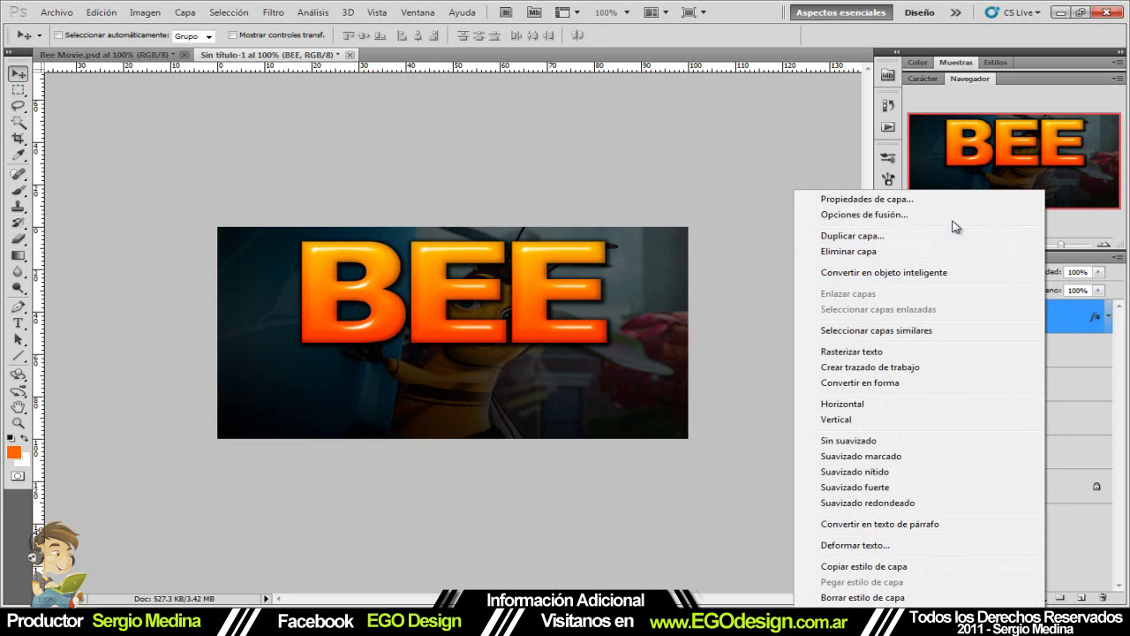
pyautogui.click(936, 215)
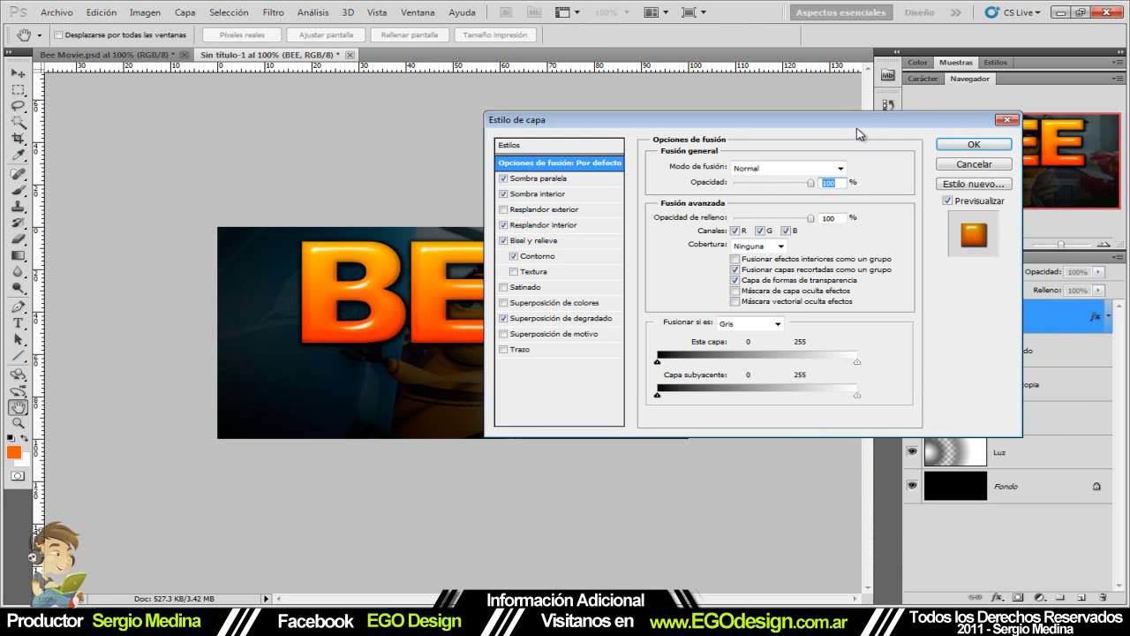
pyautogui.moveTo(856, 123); pyautogui.dragTo(636, 133)
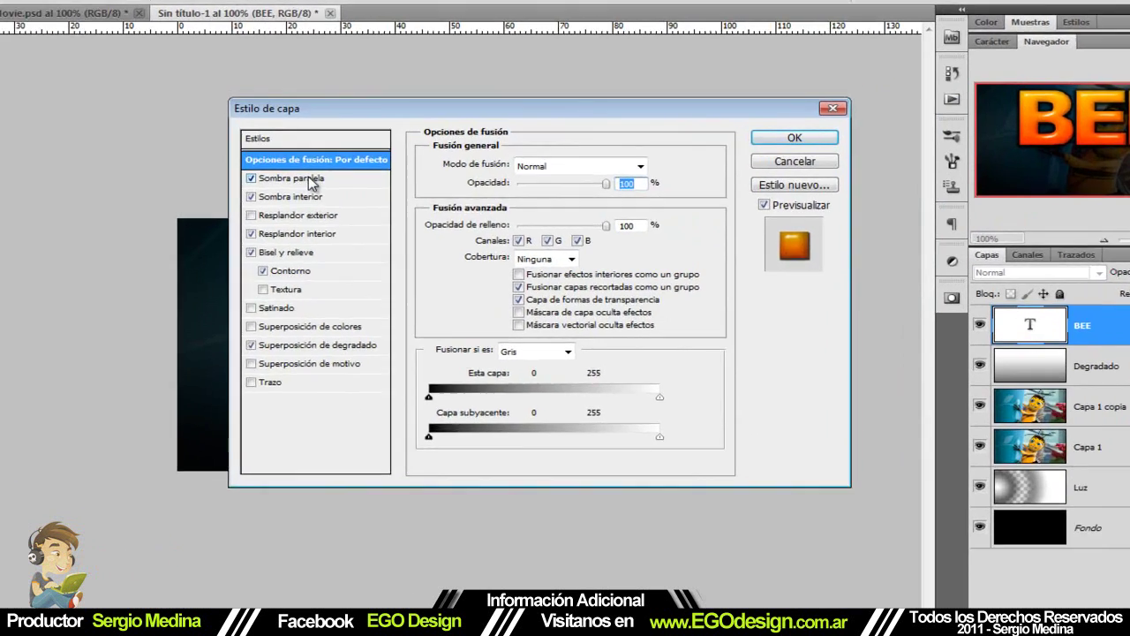
pyautogui.click(311, 181)
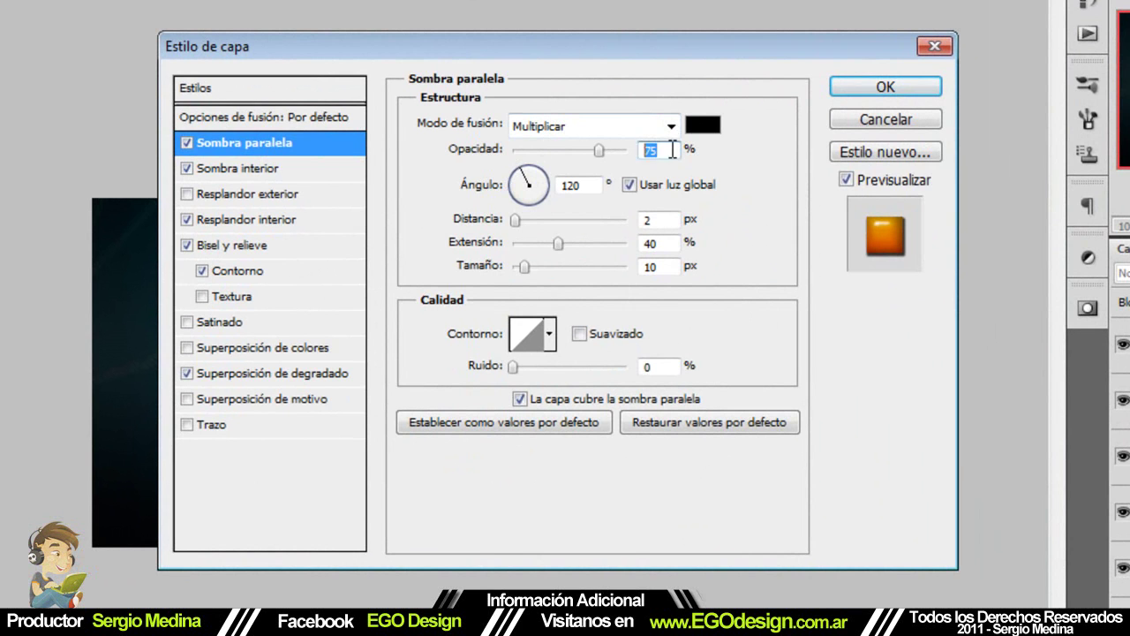
pyautogui.click(599, 192)
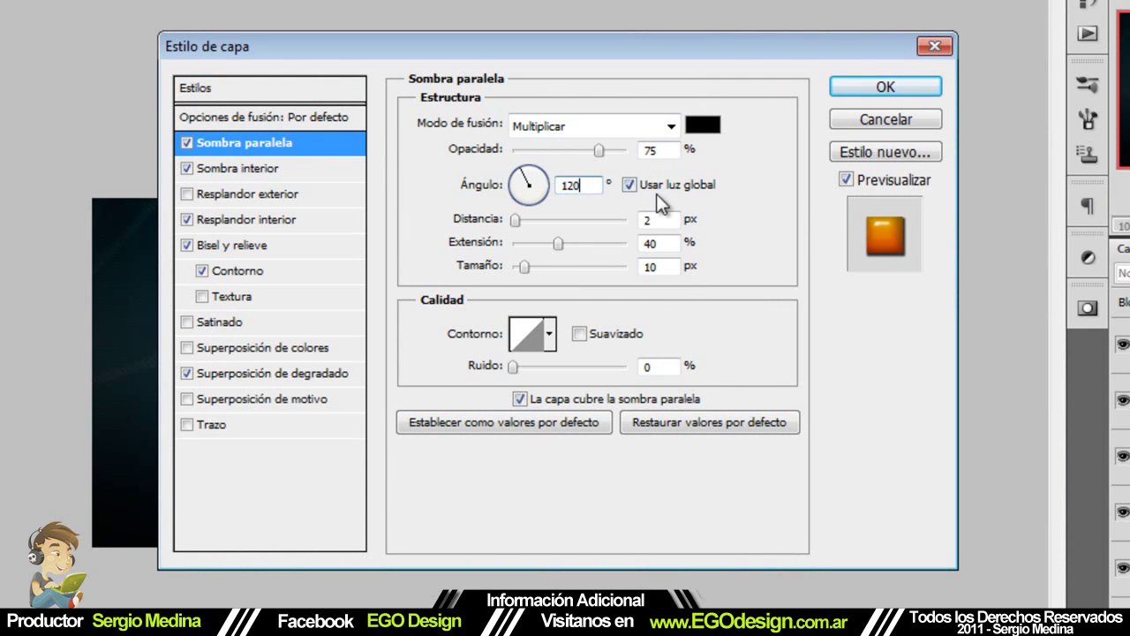
pyautogui.press('Tab')
pyautogui.press('Tab')
pyautogui.press('Tab')
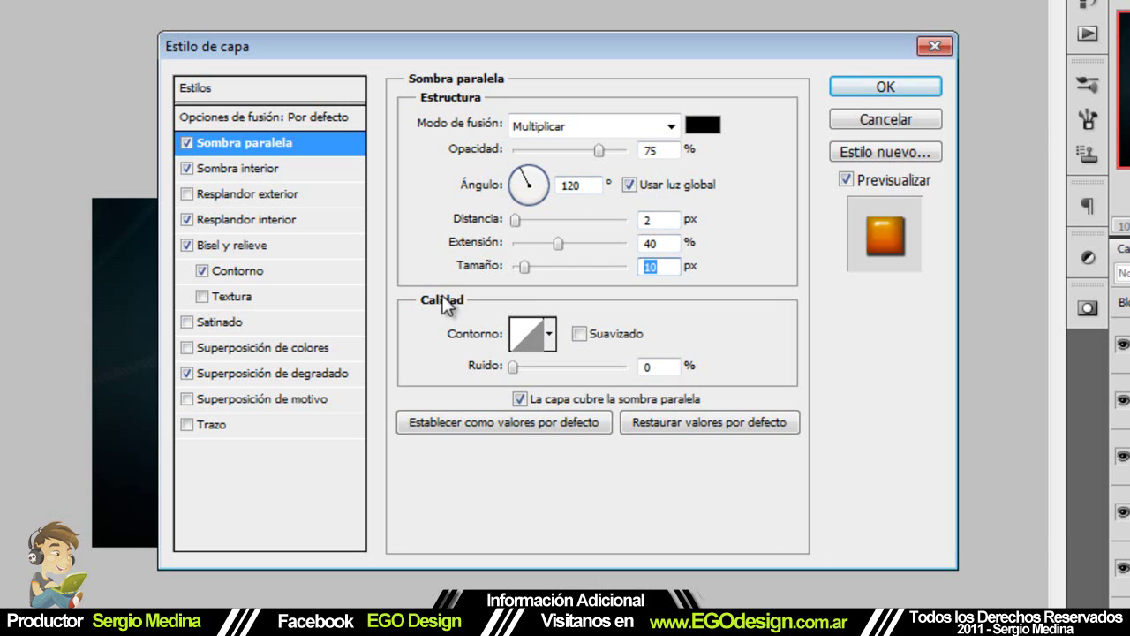
pyautogui.click(279, 169)
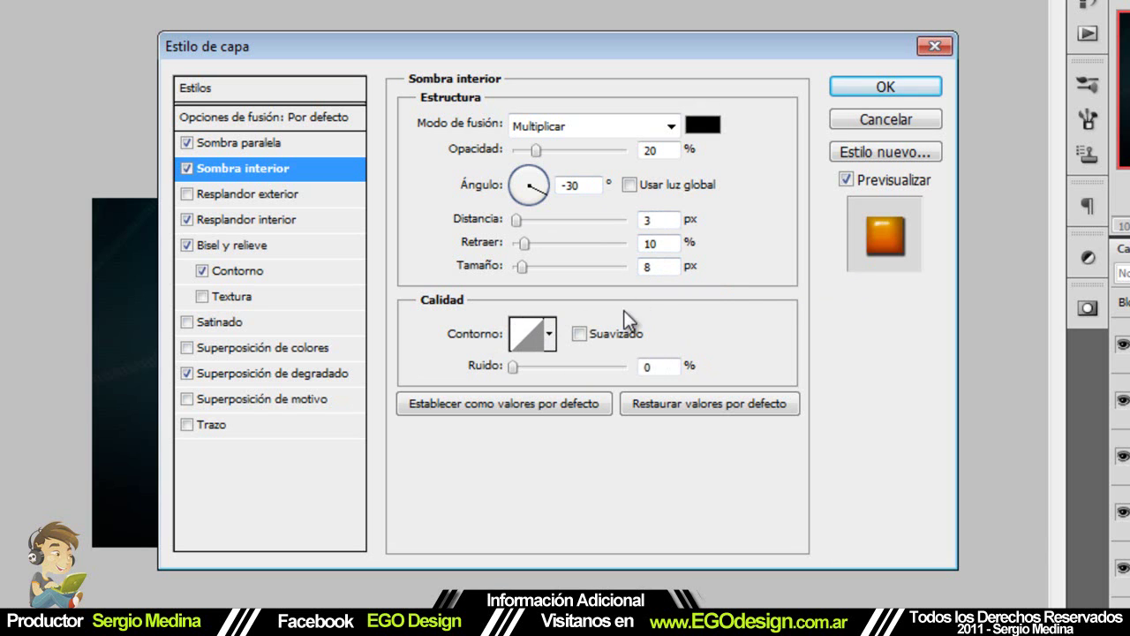
# Add a Linear Dodge 20% inner glow to BEE in olive #7f7f51, Edge source, 15 px, range 60
pyautogui.click(304, 220)
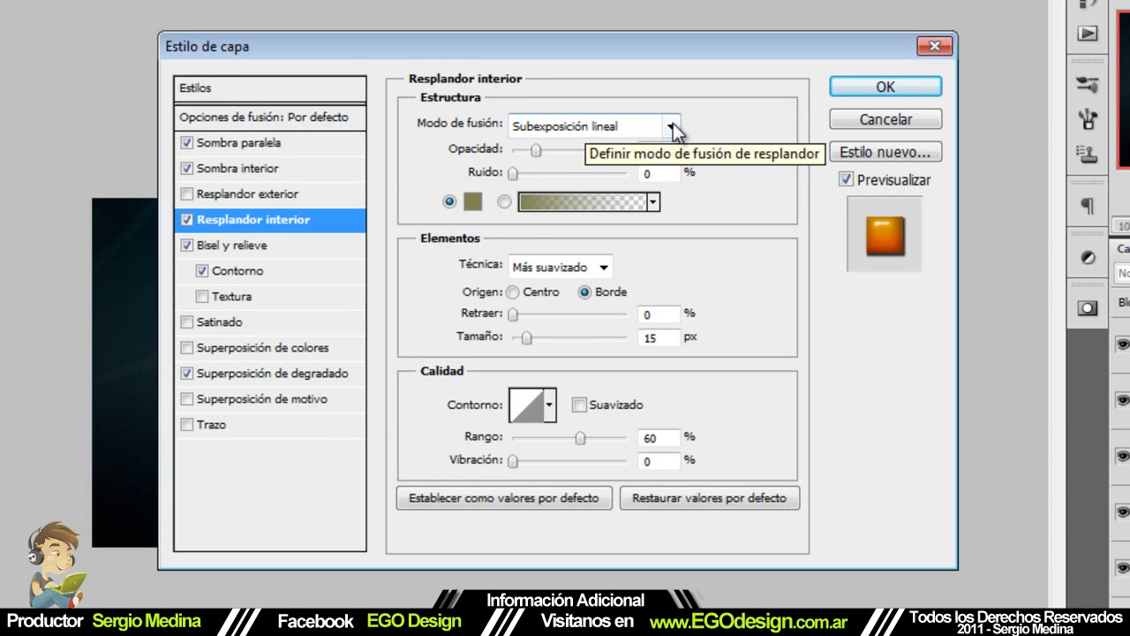
pyautogui.click(662, 174)
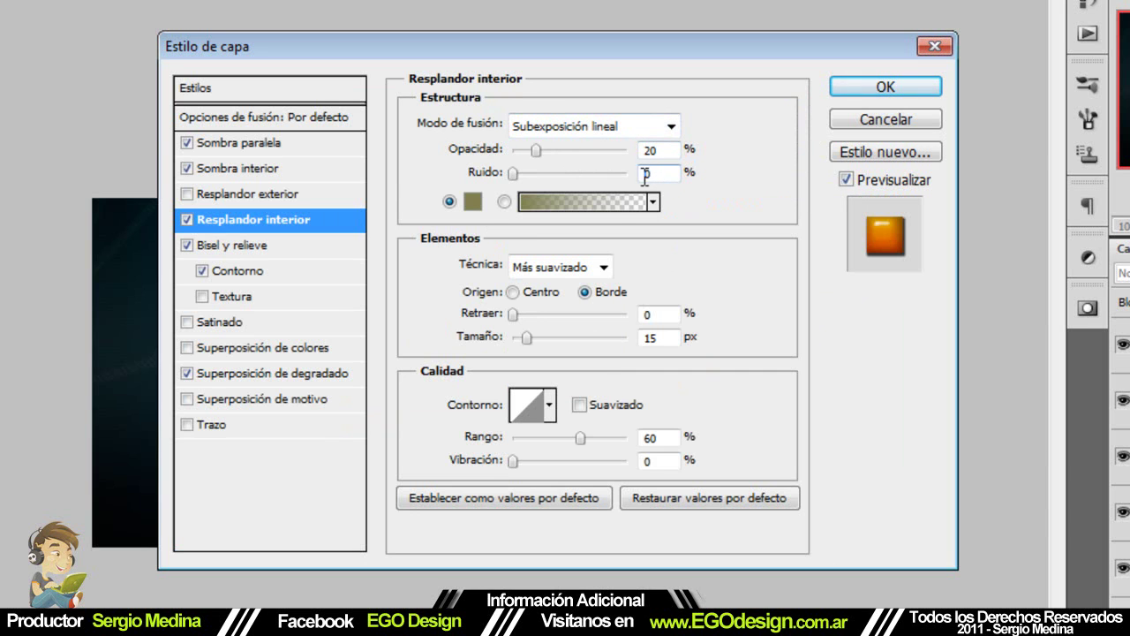
pyautogui.click(471, 202)
pyautogui.click(1127, 486)
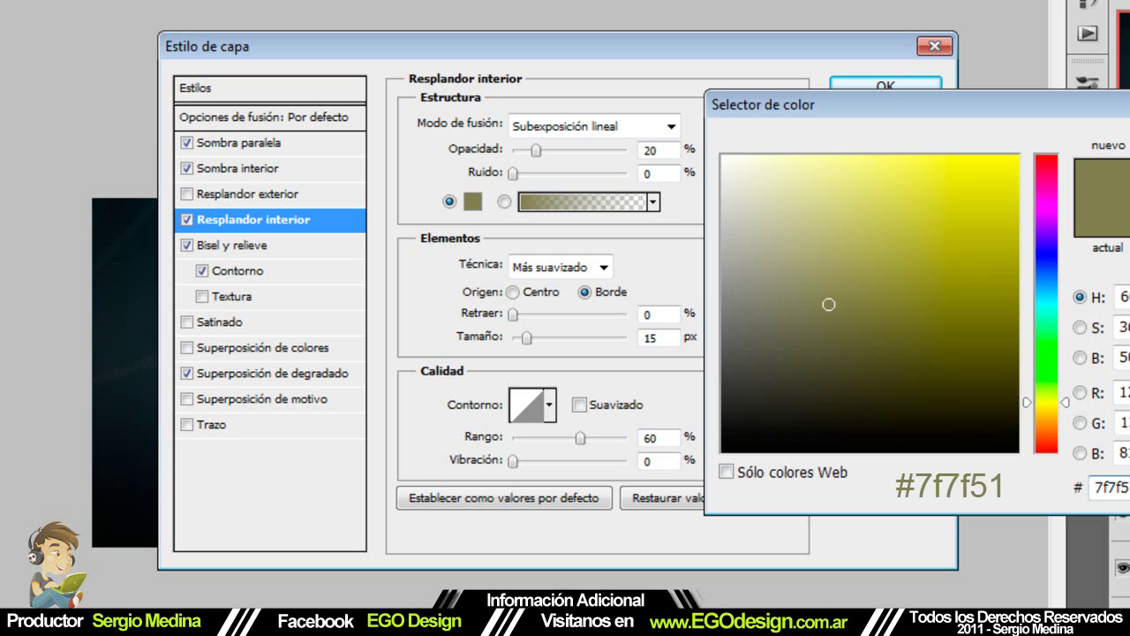
pyautogui.press('Return')
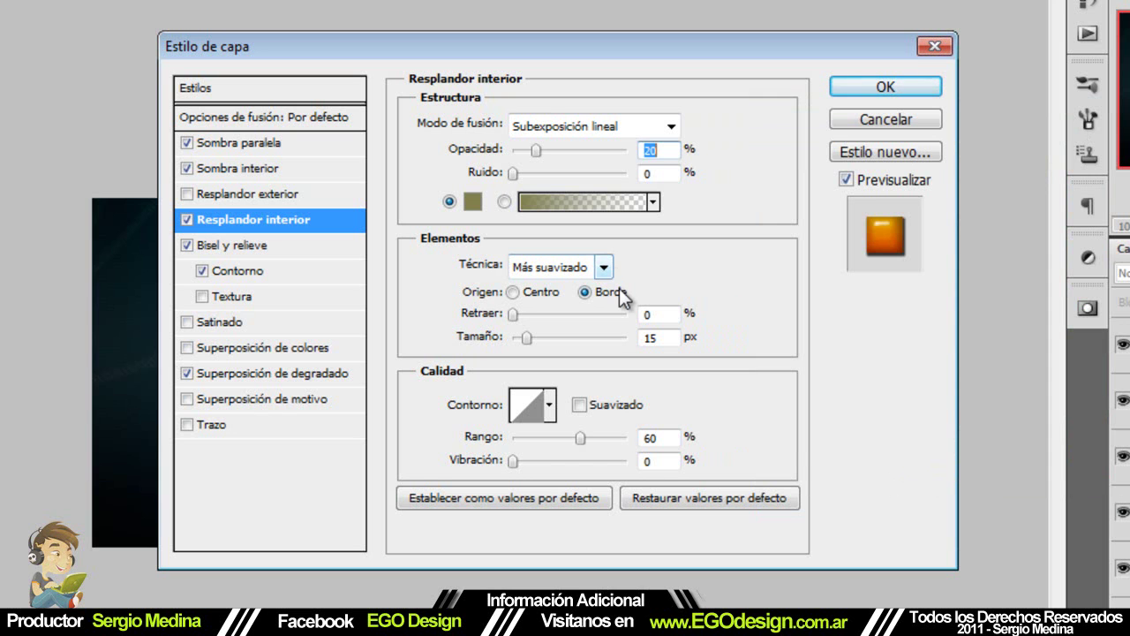
pyautogui.click(665, 339)
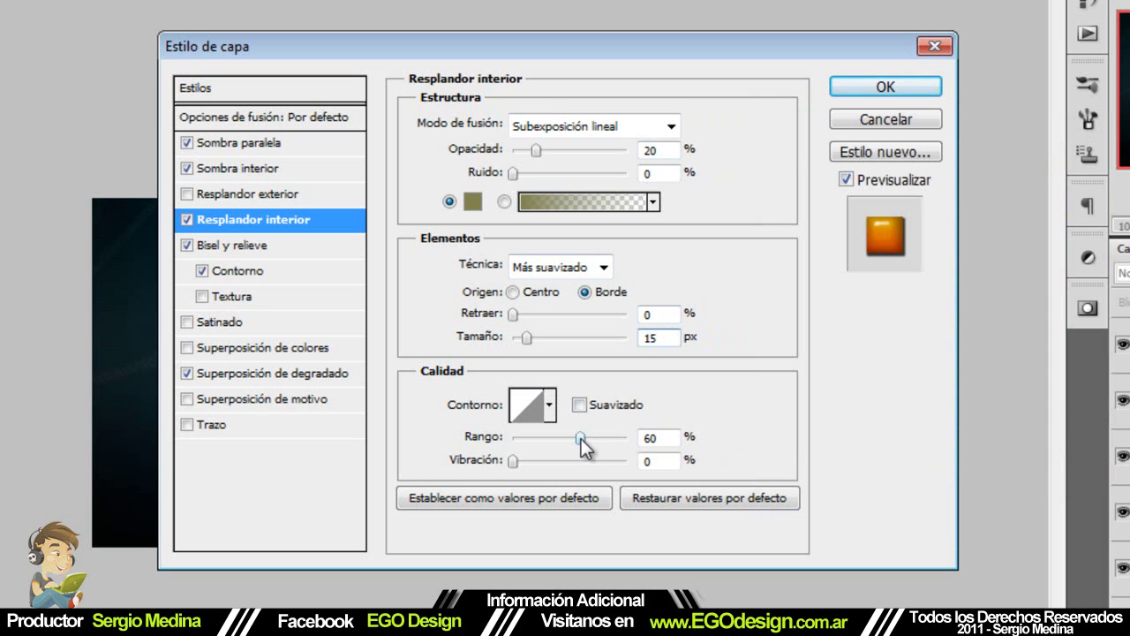
pyautogui.click(658, 438)
pyautogui.click(666, 460)
pyautogui.click(290, 245)
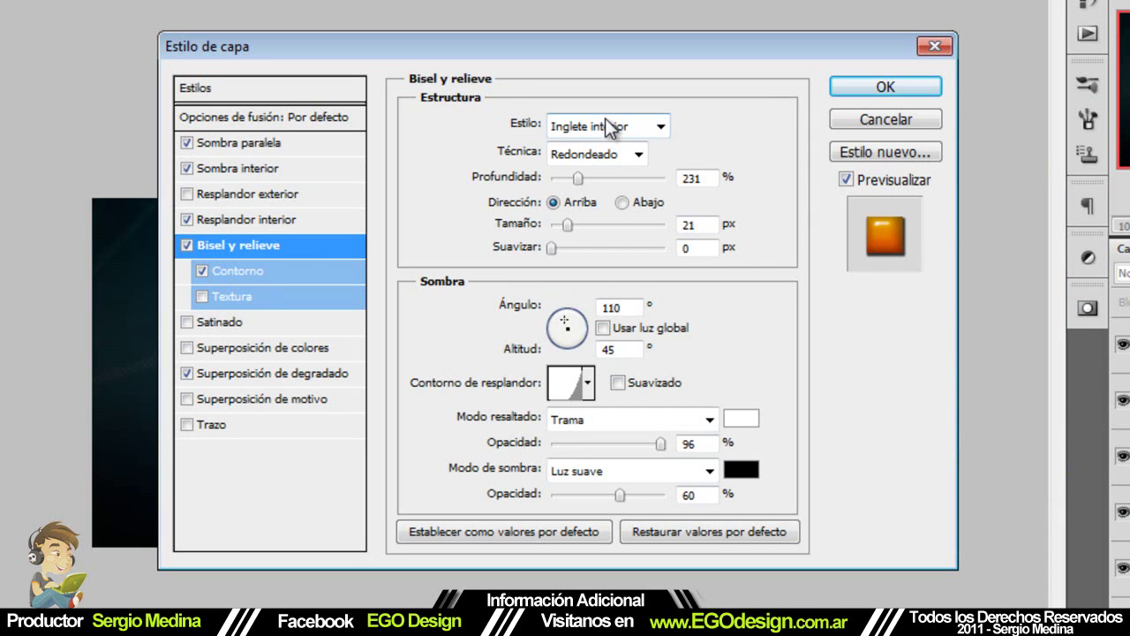
# Make the bevel a Smooth Inner Bevel with depth 231, size 21, angle 110, altitude 45
pyautogui.click(661, 126)
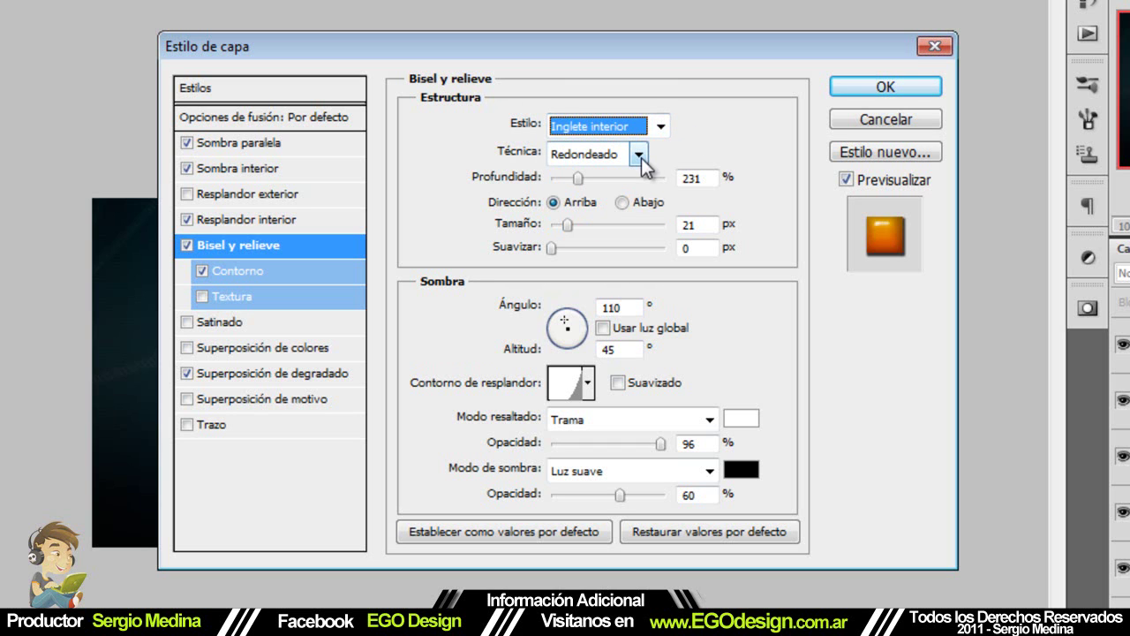
pyautogui.doubleClick(706, 179)
pyautogui.click(715, 183)
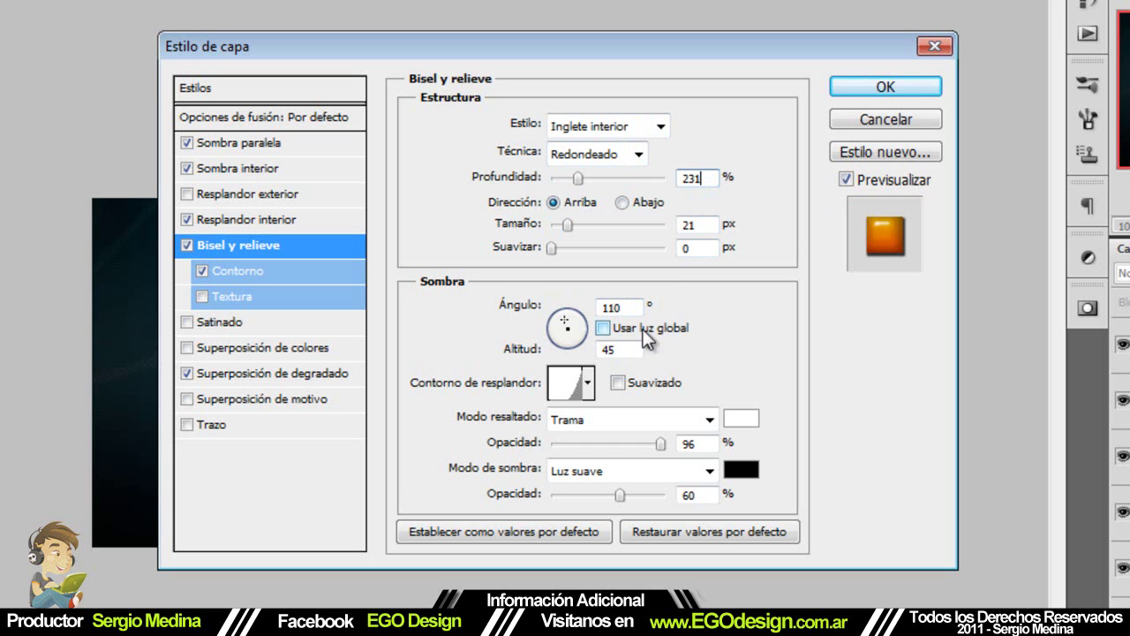
pyautogui.click(636, 306)
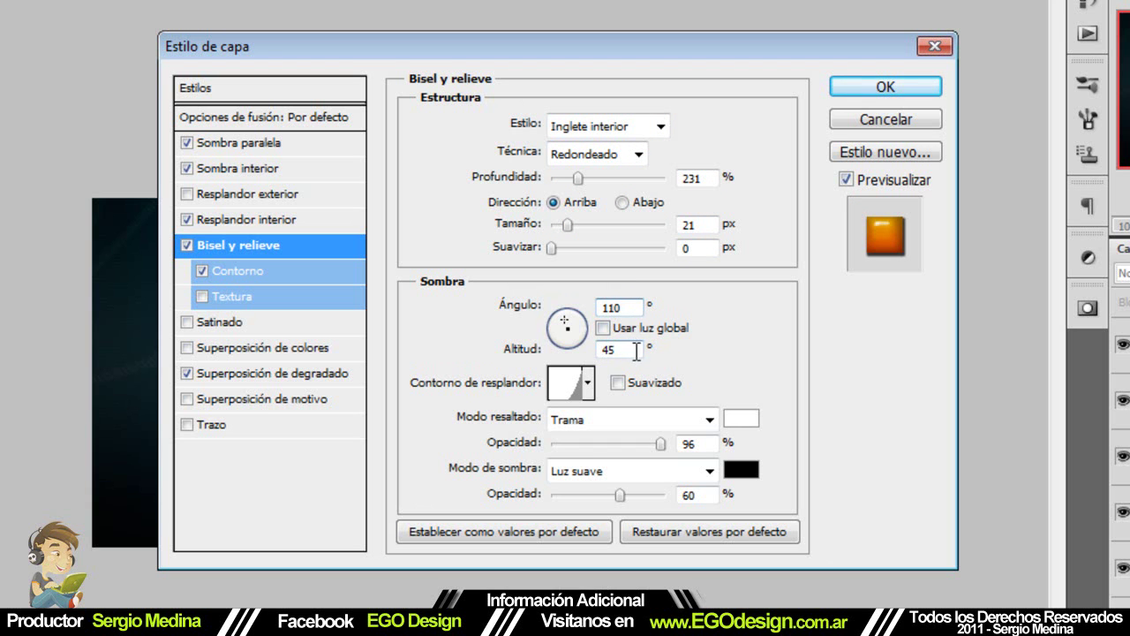
pyautogui.moveTo(634, 351); pyautogui.dragTo(596, 351)
# Give the bevel a custom gloss contour by adding a point that bends the curve
pyautogui.click(589, 383)
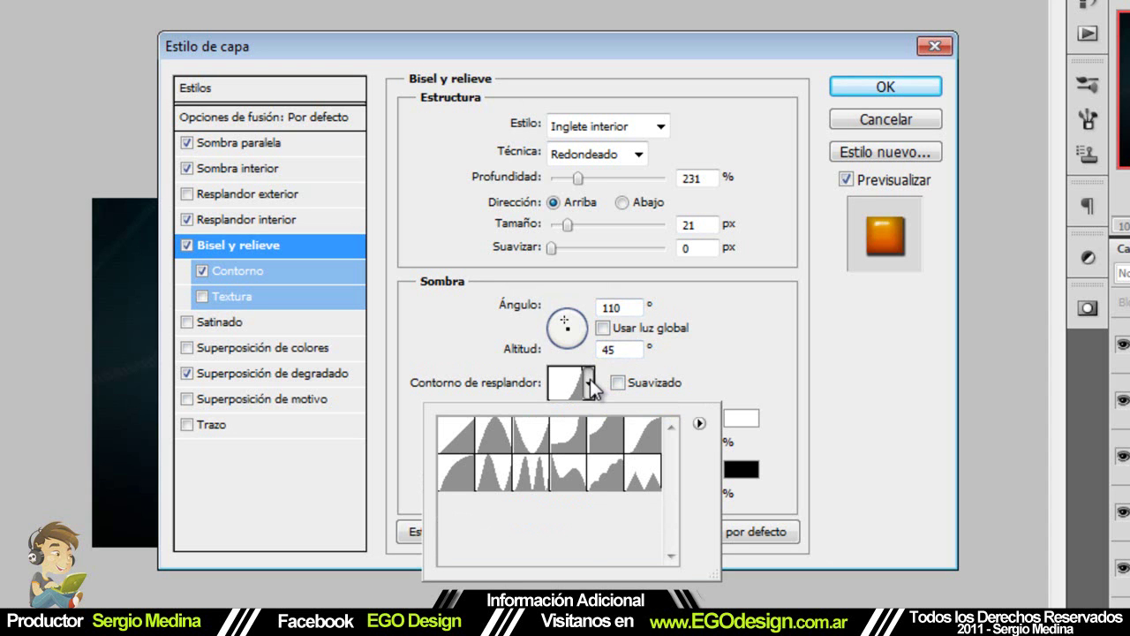
pyautogui.click(568, 385)
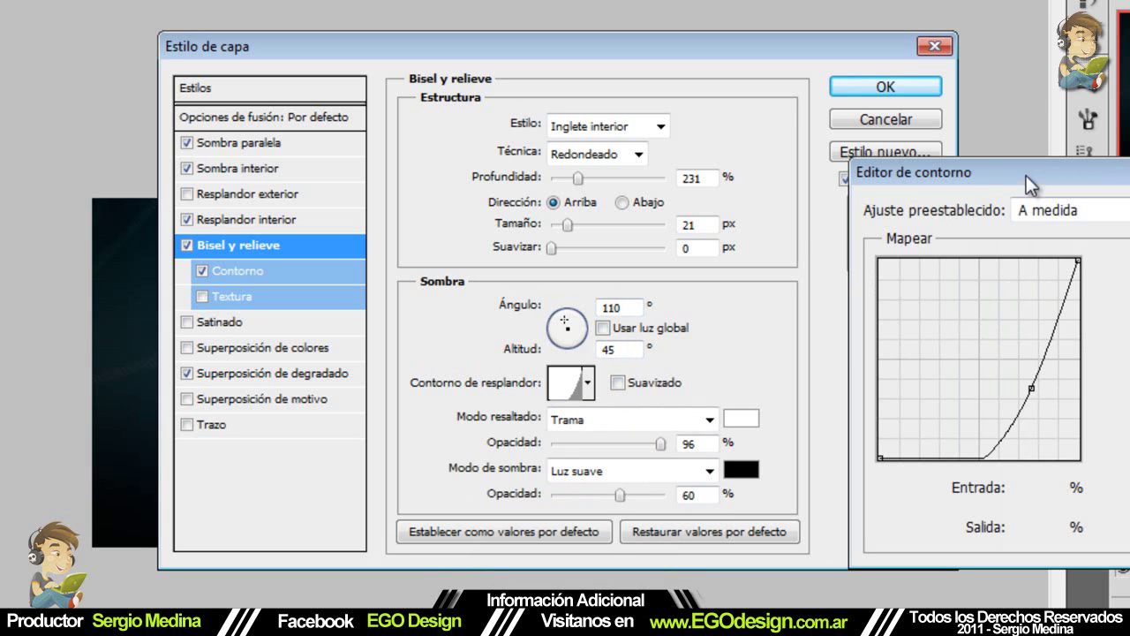
pyautogui.moveTo(1026, 177); pyautogui.dragTo(674, 148)
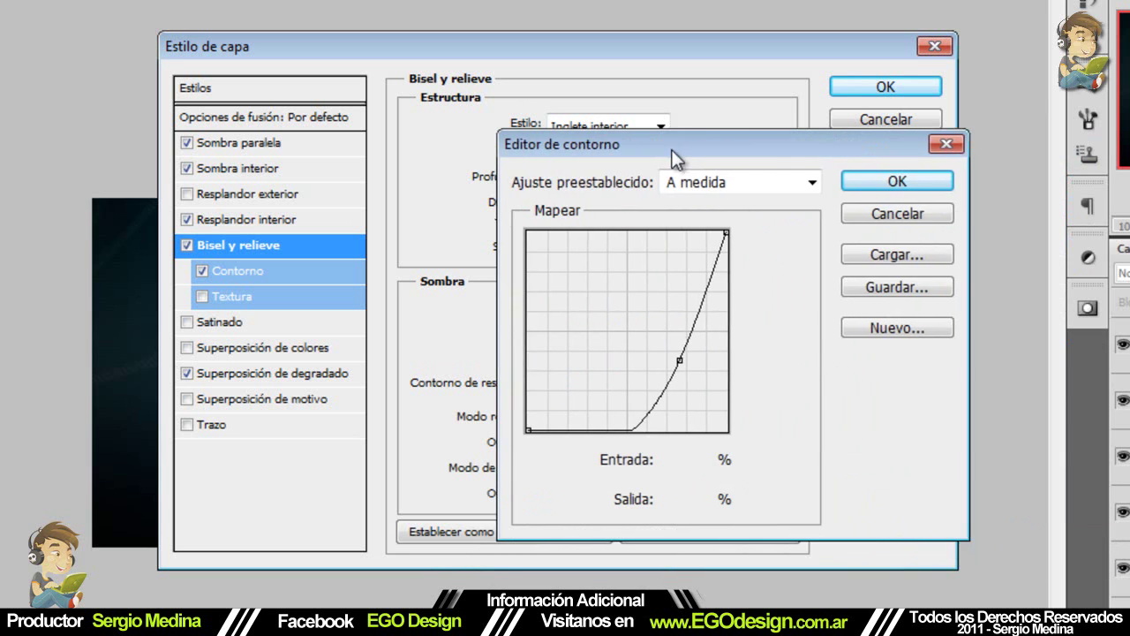
pyautogui.click(677, 361)
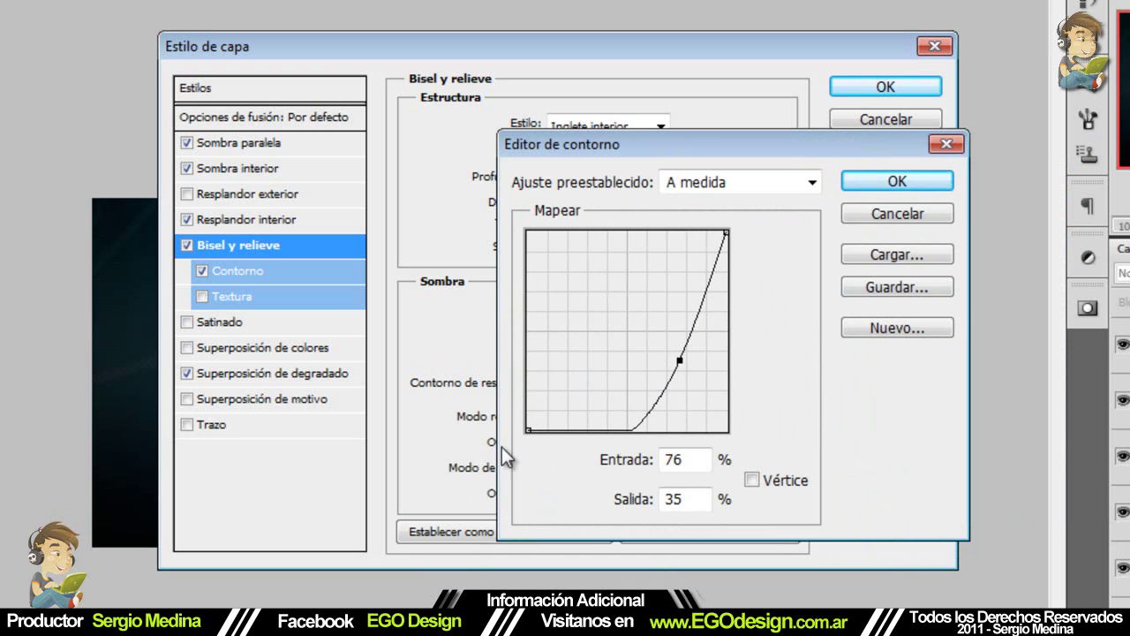
pyautogui.click(925, 179)
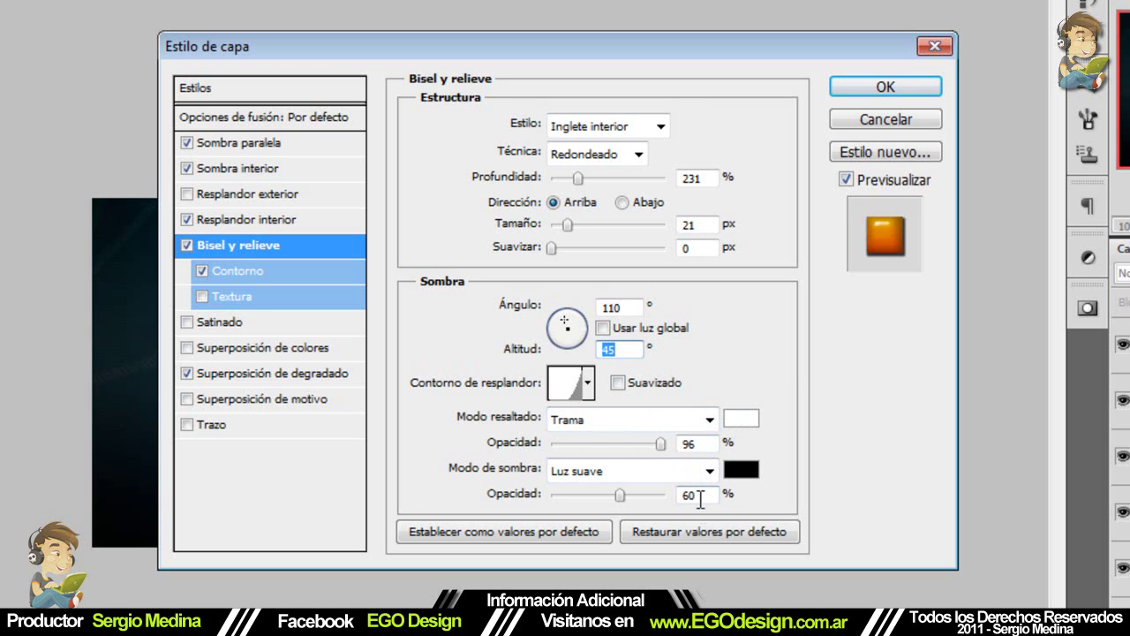
# Add a half-round contour to the bevel with a 44% range
pyautogui.click(256, 271)
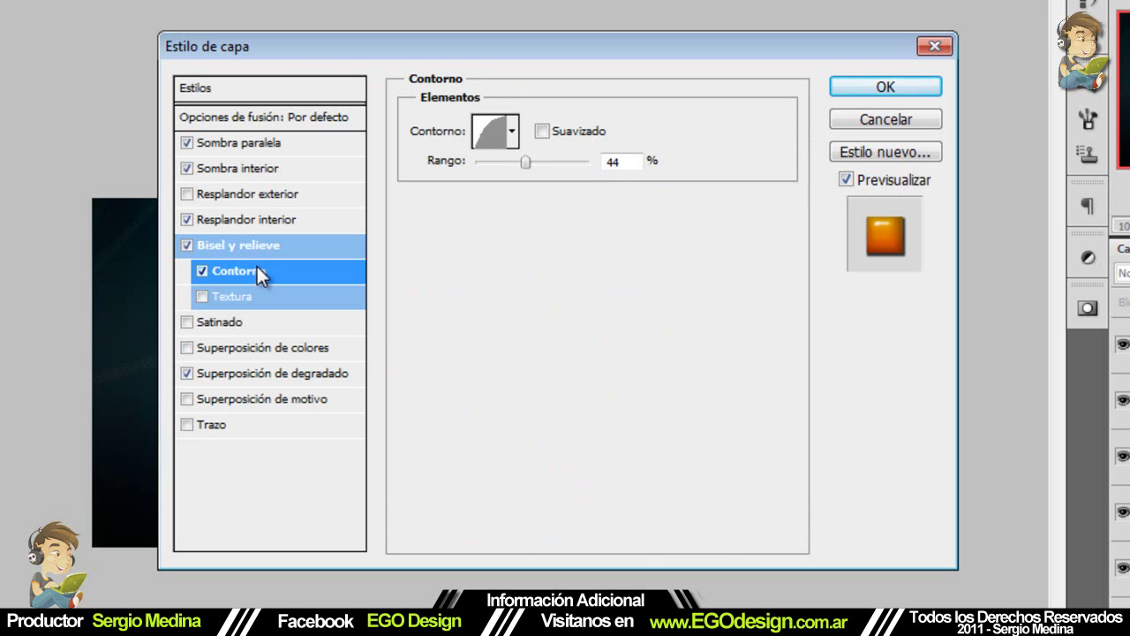
pyautogui.click(513, 132)
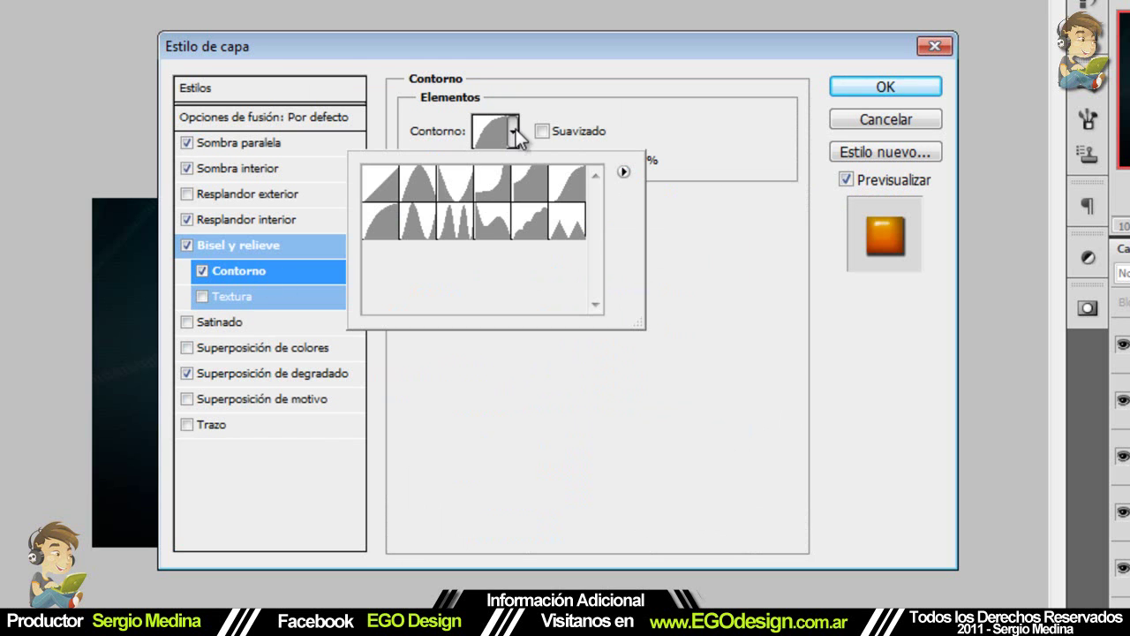
pyautogui.click(374, 232)
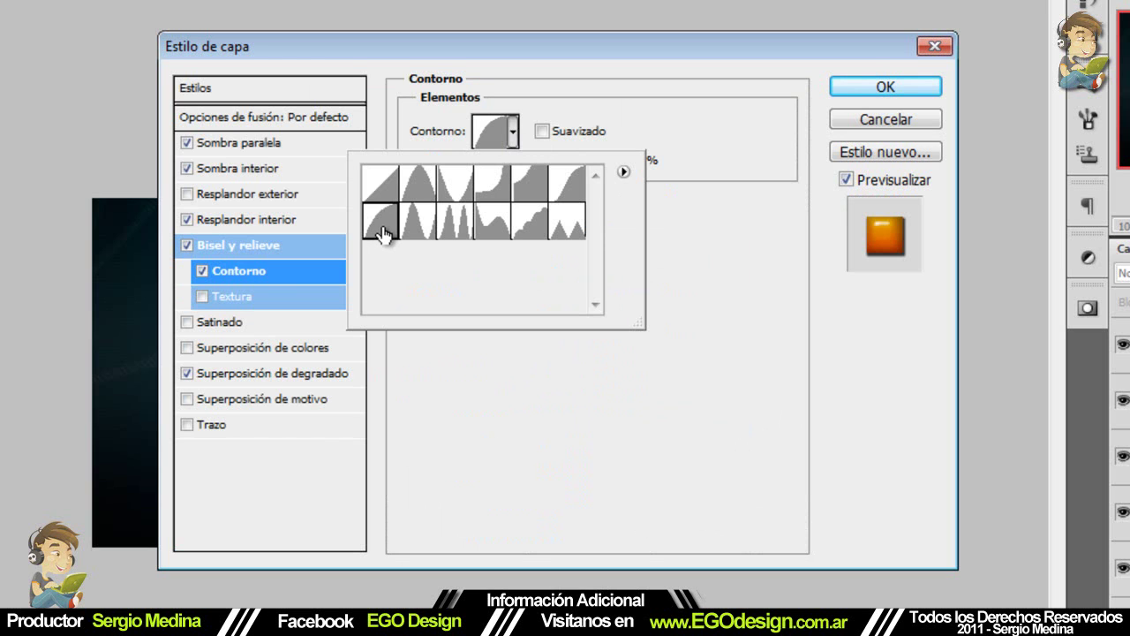
pyautogui.click(593, 380)
pyautogui.write('44')
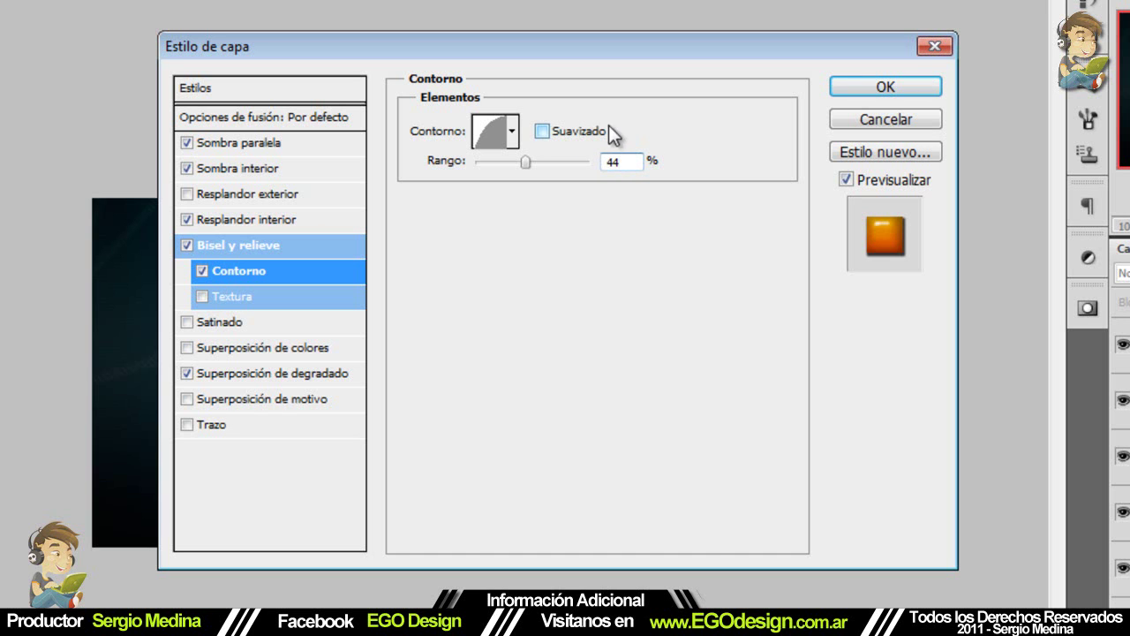
pyautogui.click(290, 373)
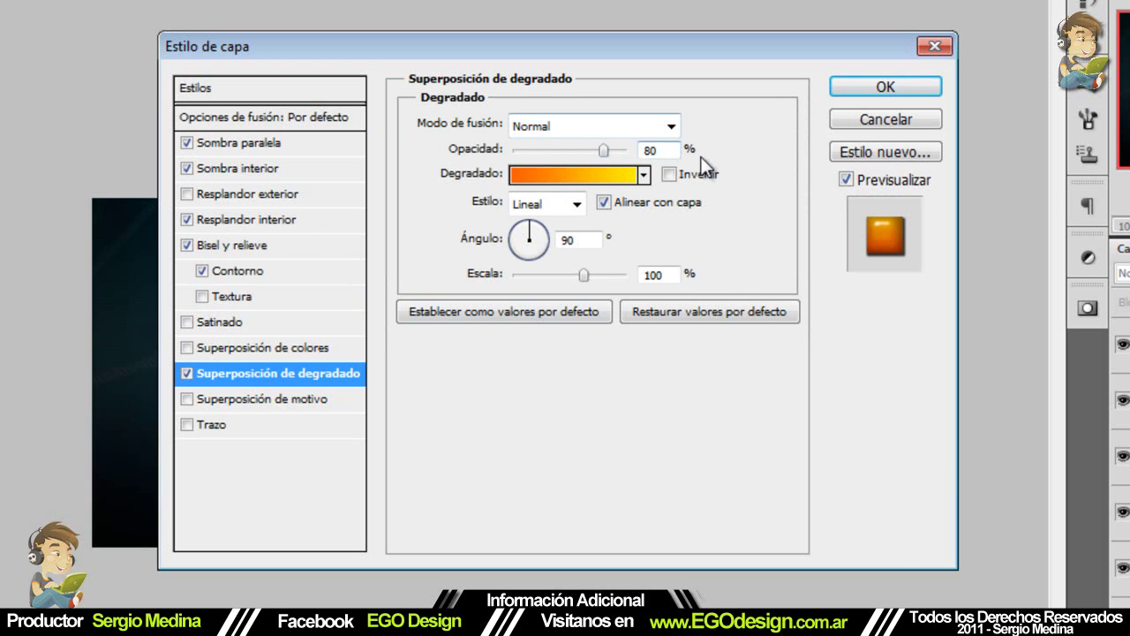
# Review the gradient's orange start stop, discarding a trial shift toward cyan
pyautogui.click(603, 174)
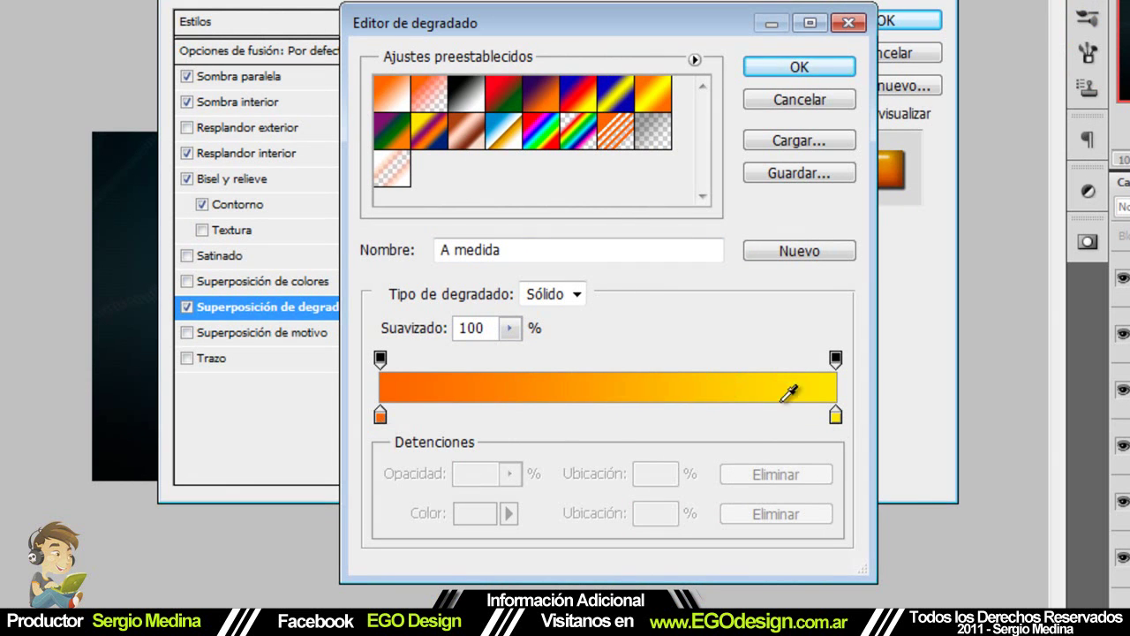
pyautogui.click(378, 415)
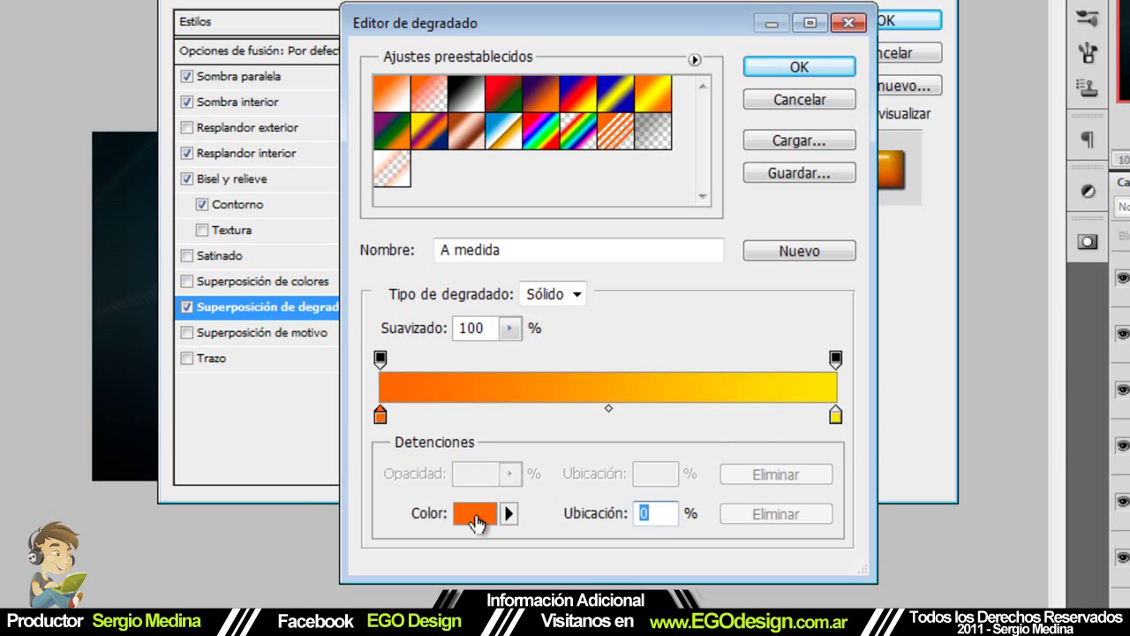
pyautogui.click(475, 513)
pyautogui.click(1122, 422)
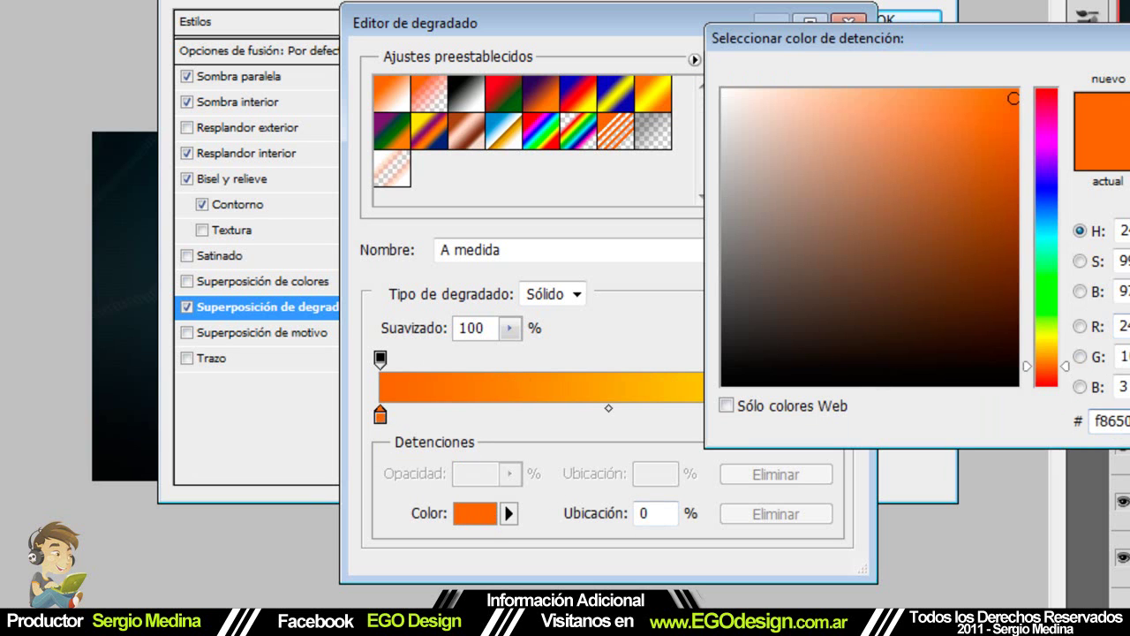
pyautogui.moveTo(1000, 35); pyautogui.dragTo(888, 36)
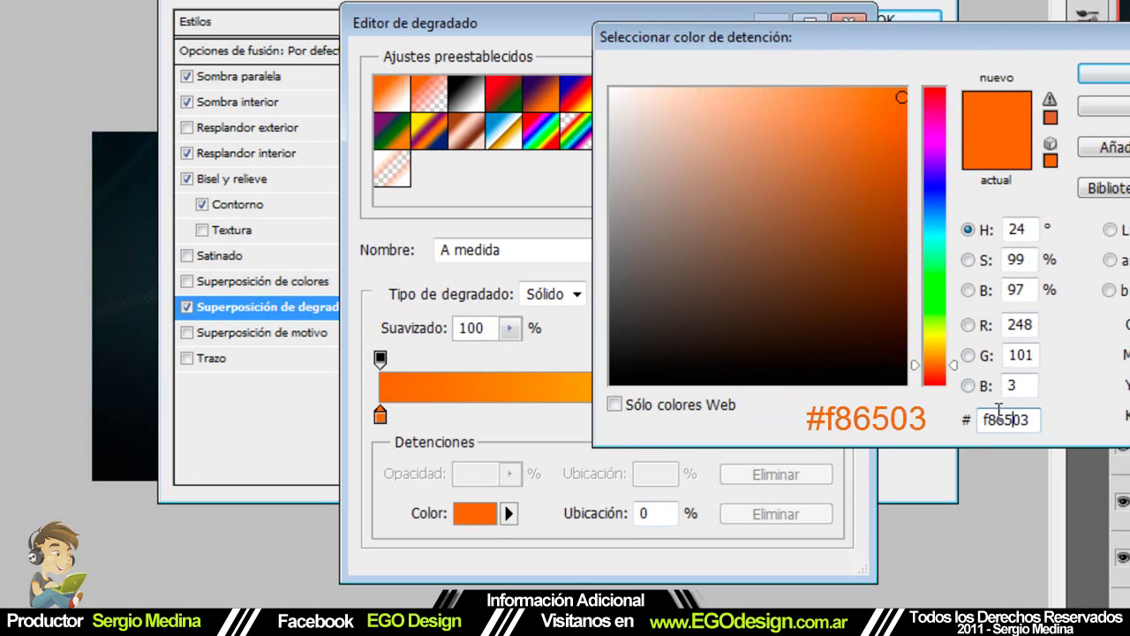
pyautogui.moveTo(1031, 420)
pyautogui.mouseDown()
pyautogui.moveTo(990, 415)
pyautogui.moveTo(1014, 420)
pyautogui.mouseUp()
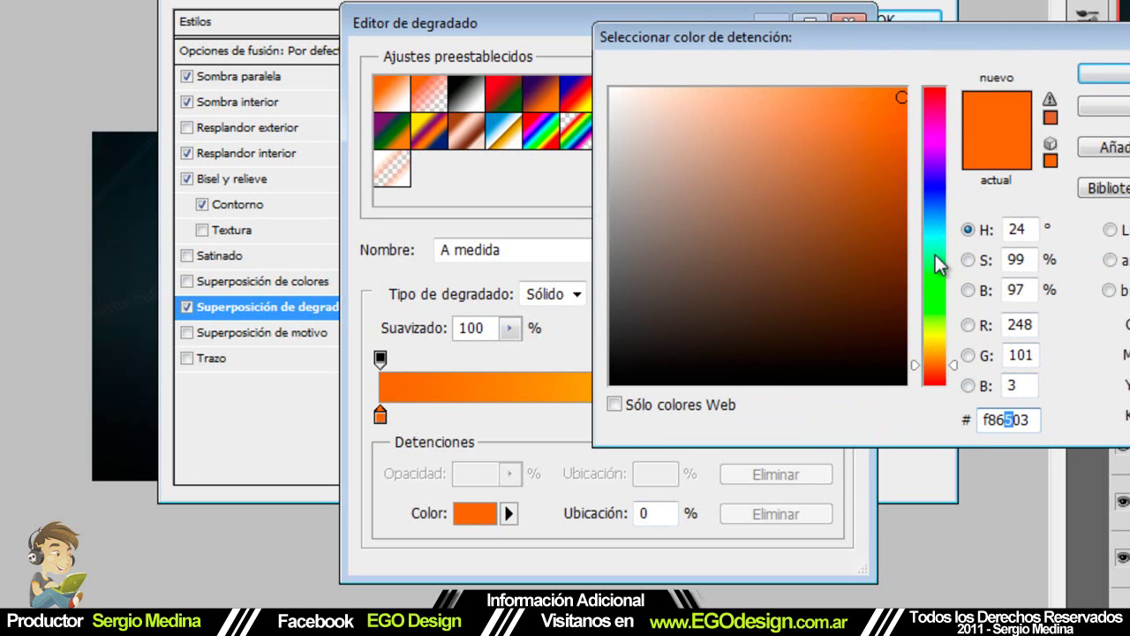
pyautogui.moveTo(938, 376); pyautogui.dragTo(939, 232)
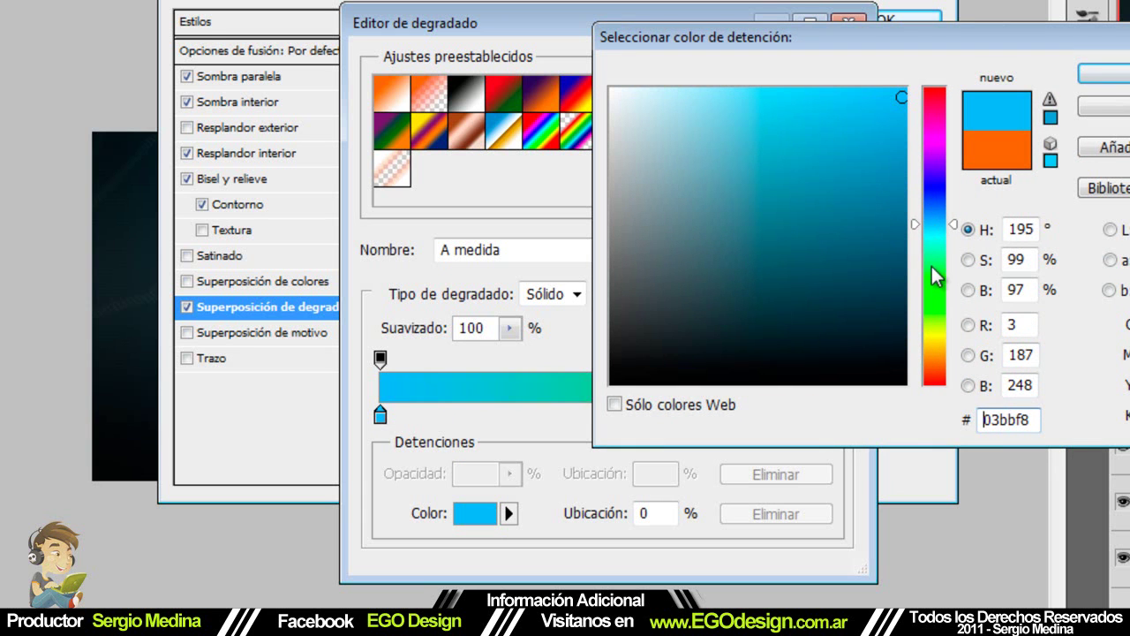
pyautogui.press('Escape')
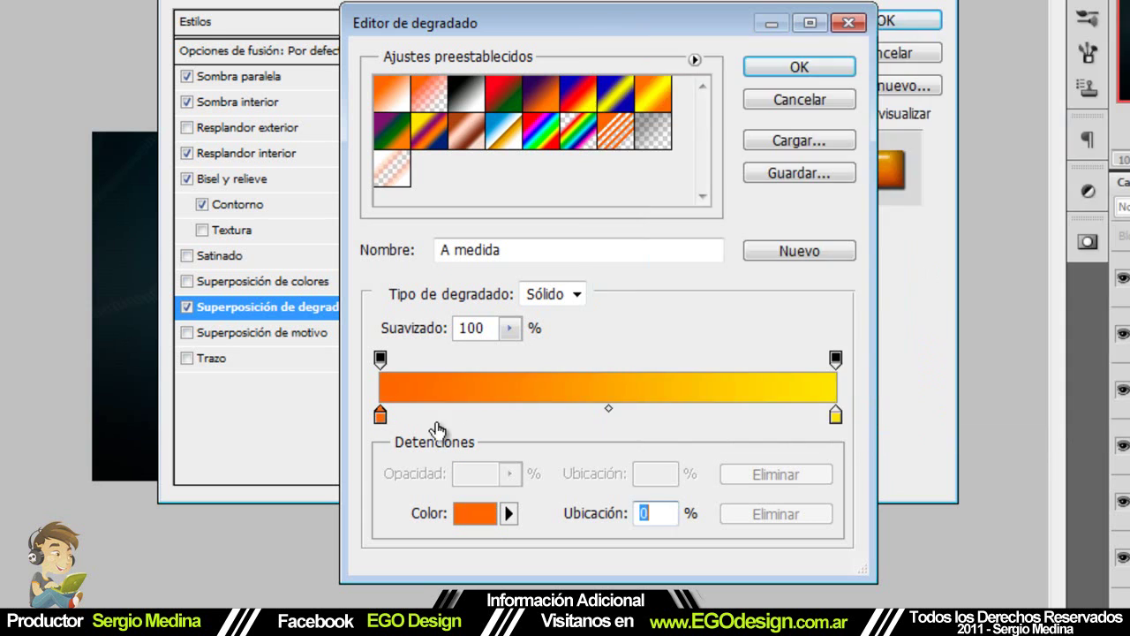
# Keep the end stop yellow #fbe432 and accept the orange-to-yellow gradient
pyautogui.click(836, 416)
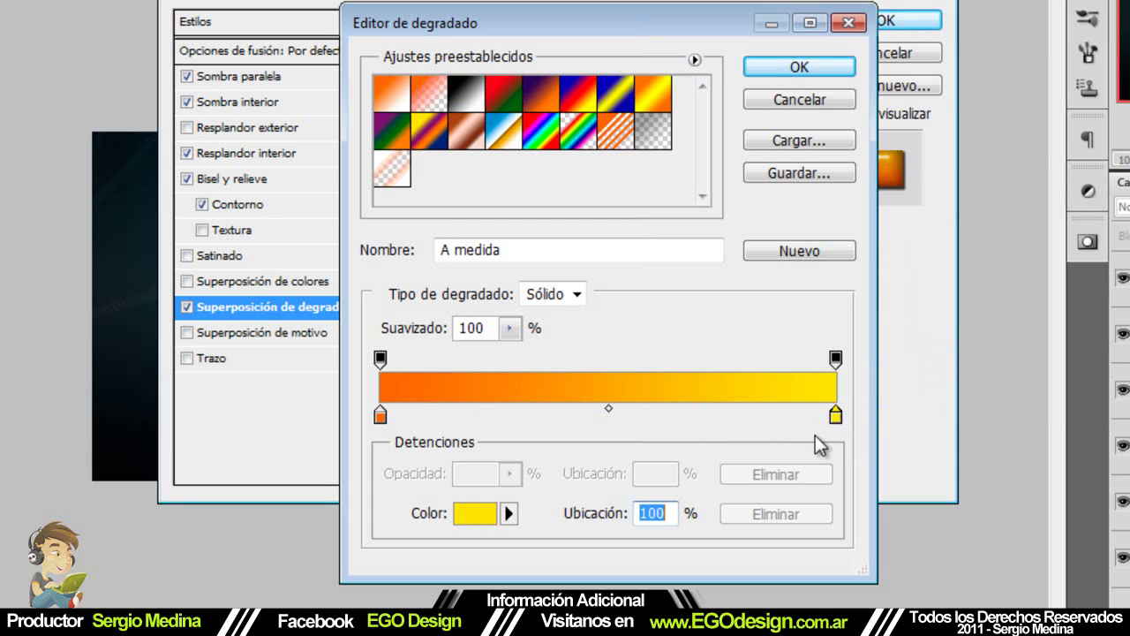
pyautogui.click(490, 516)
pyautogui.click(1029, 421)
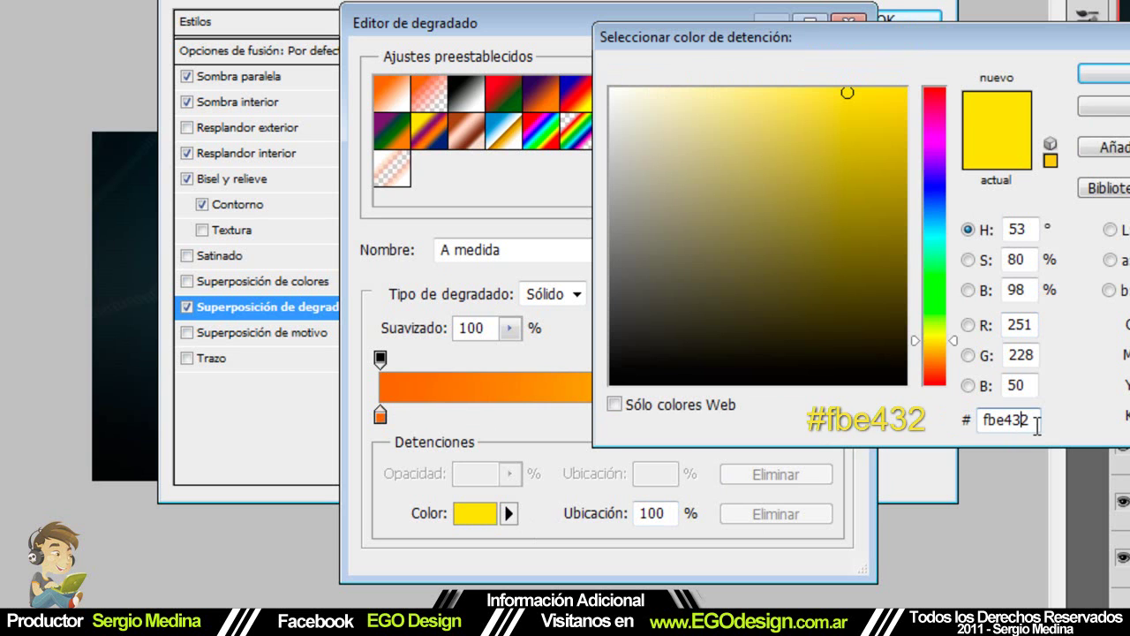
pyautogui.moveTo(1035, 421); pyautogui.dragTo(978, 420)
pyautogui.moveTo(928, 347); pyautogui.dragTo(936, 218)
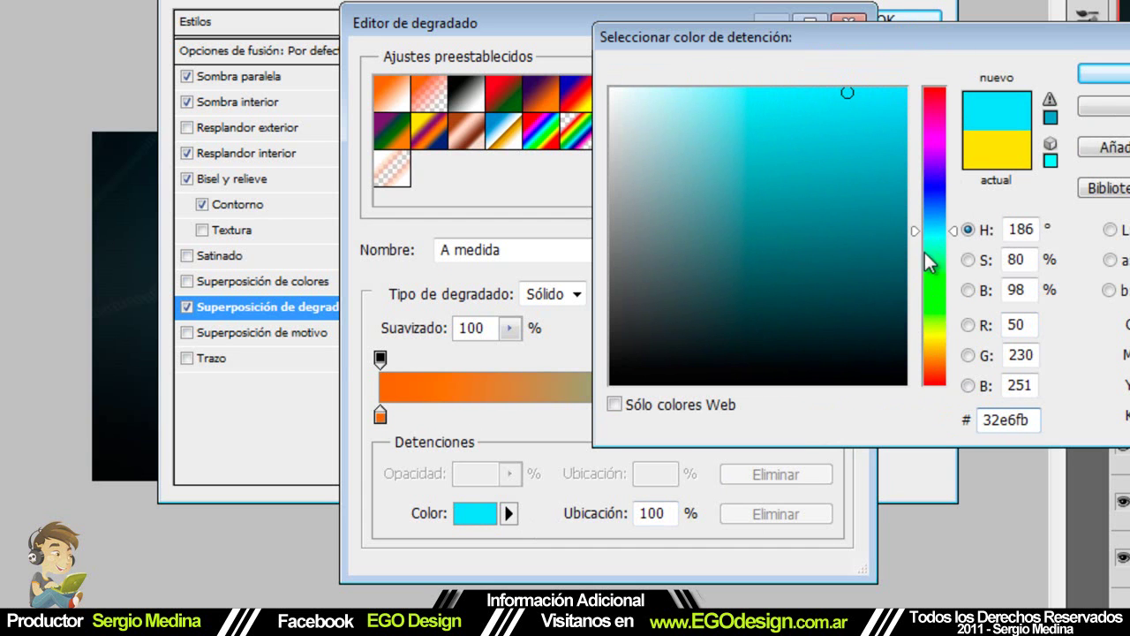
pyautogui.click(1128, 106)
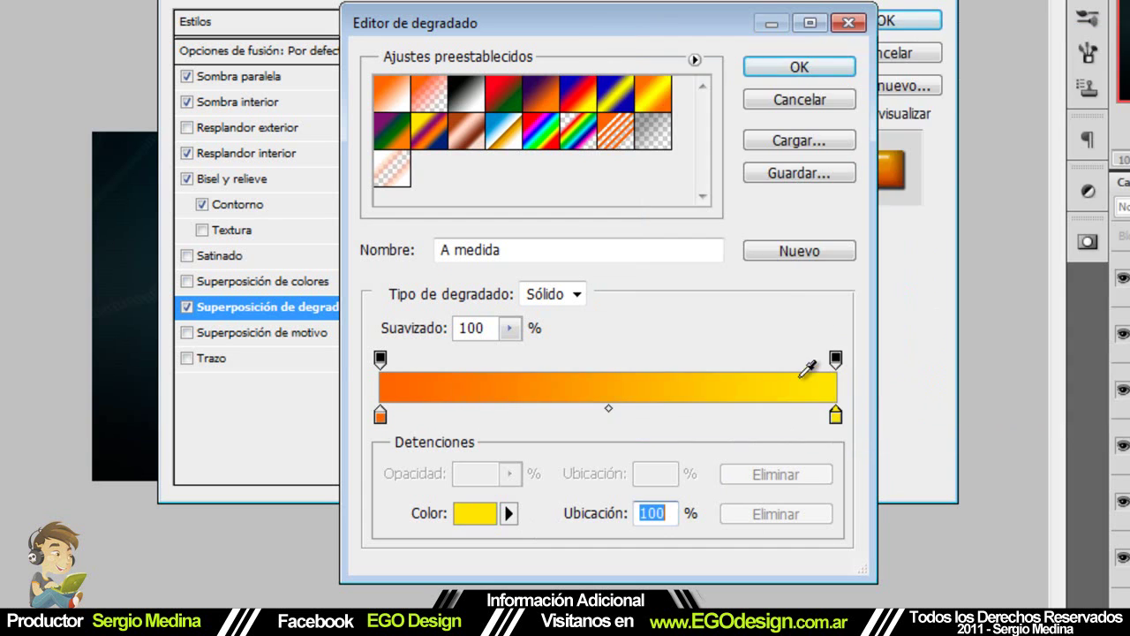
pyautogui.click(785, 76)
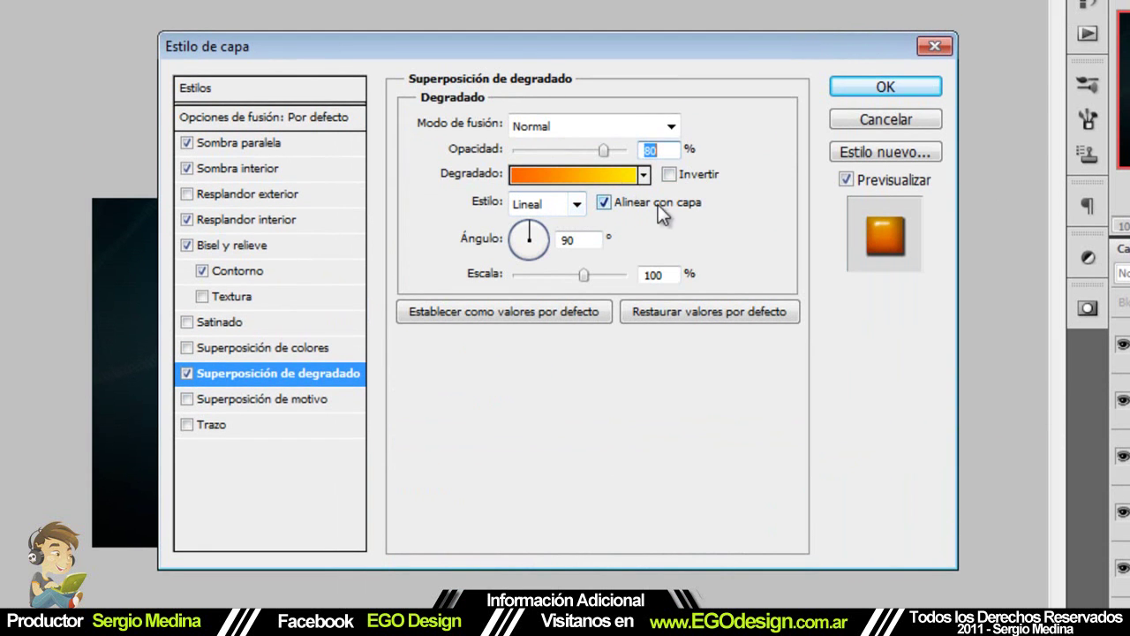
# Confirm the gradient overlay at 90° angle and 100% scale, and apply the layer style
pyautogui.click(583, 239)
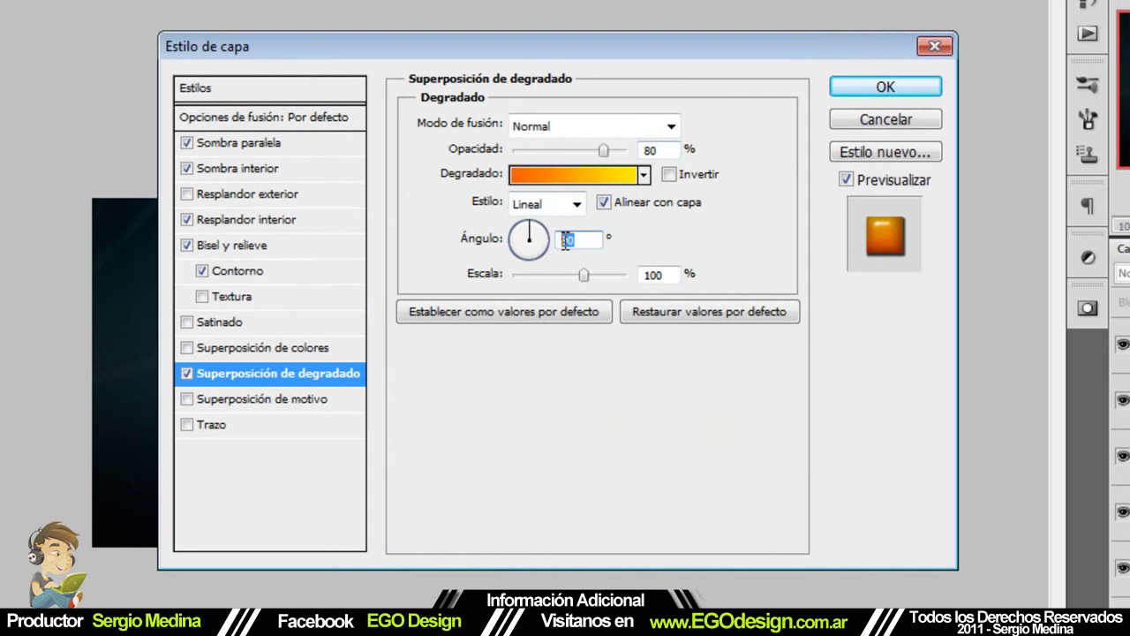
pyautogui.click(665, 277)
pyautogui.click(889, 94)
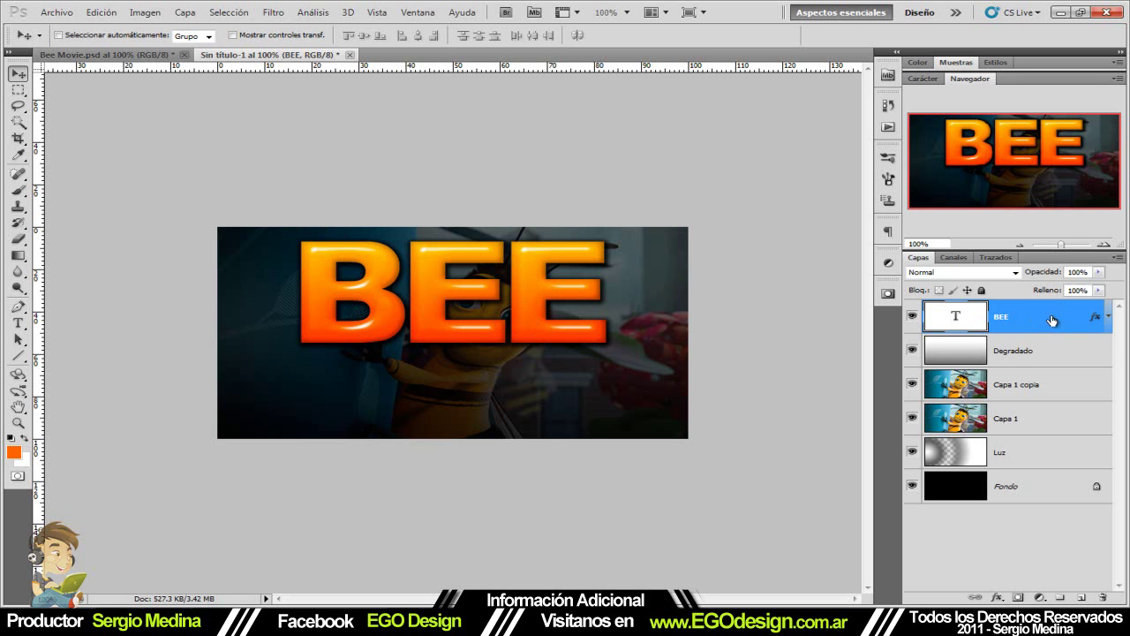
# Duplicate the BEE text layer and retype the copy as MOVIE
pyautogui.hotkey('ctrl', 'j')
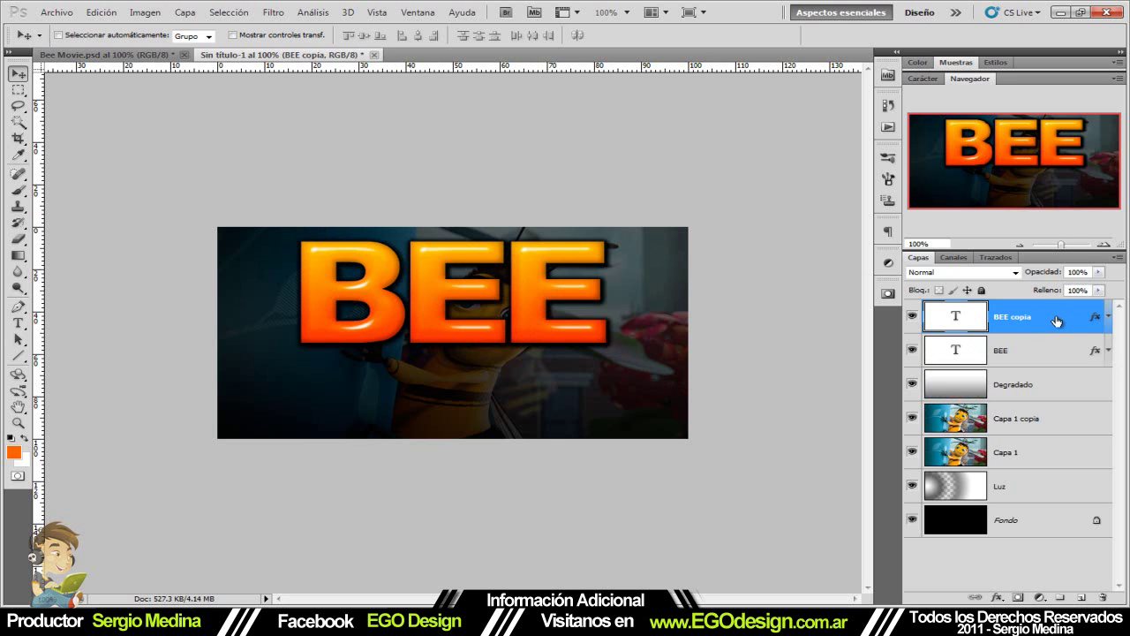
pyautogui.click(18, 324)
pyautogui.doubleClick(417, 318)
pyautogui.write('mO')
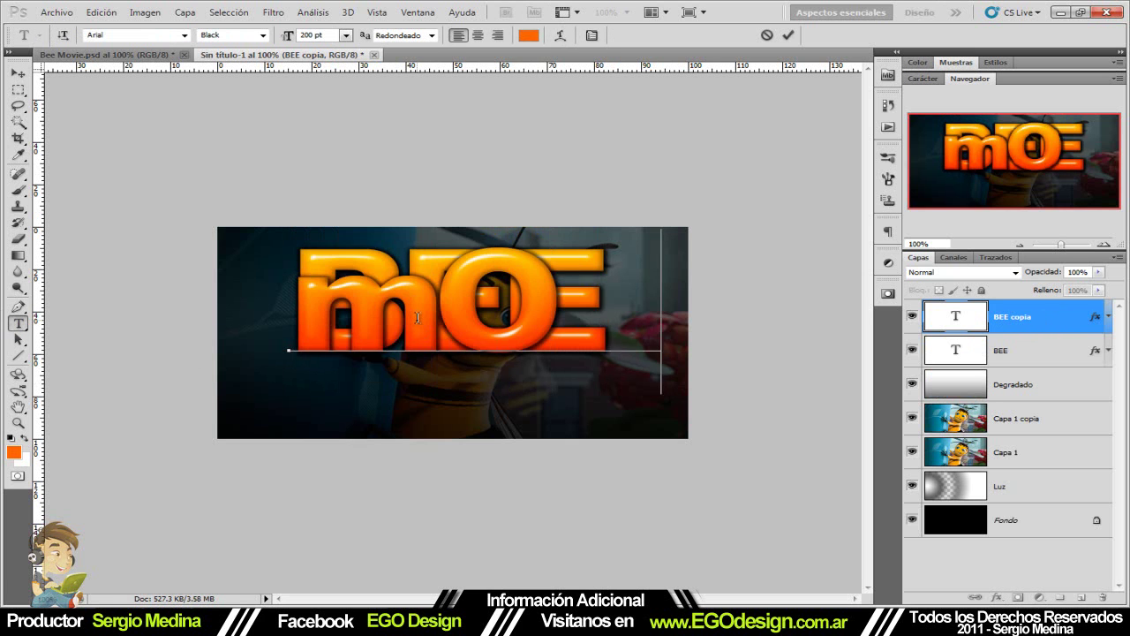
pyautogui.write('VIE')
pyautogui.hotkey('ctrl', 'a')
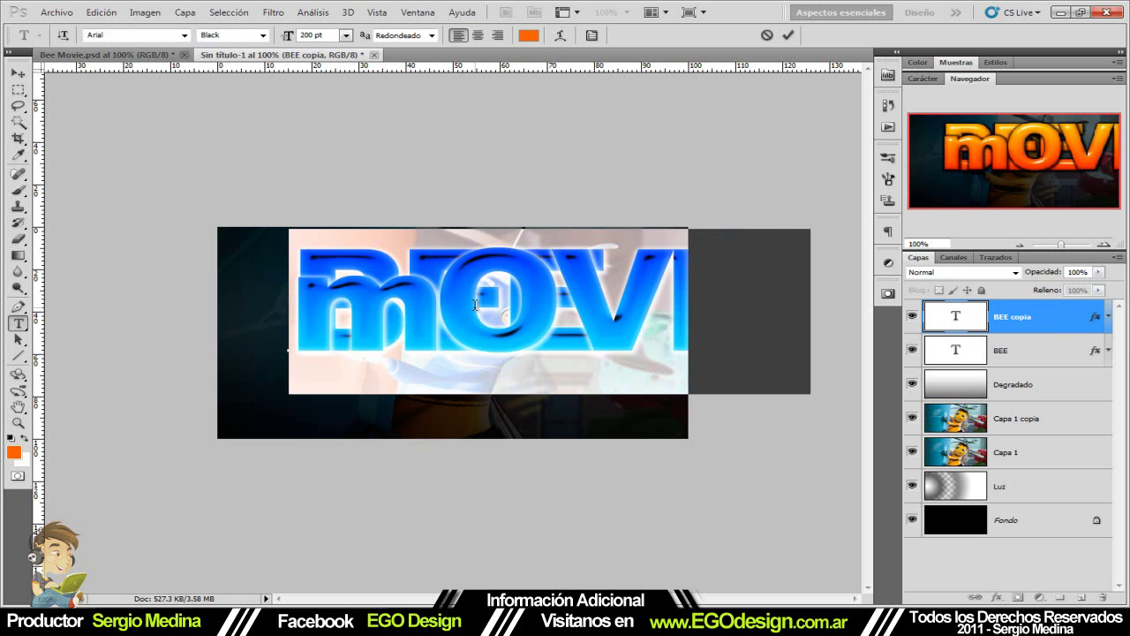
pyautogui.write('MOVIE')
pyautogui.click(18, 72)
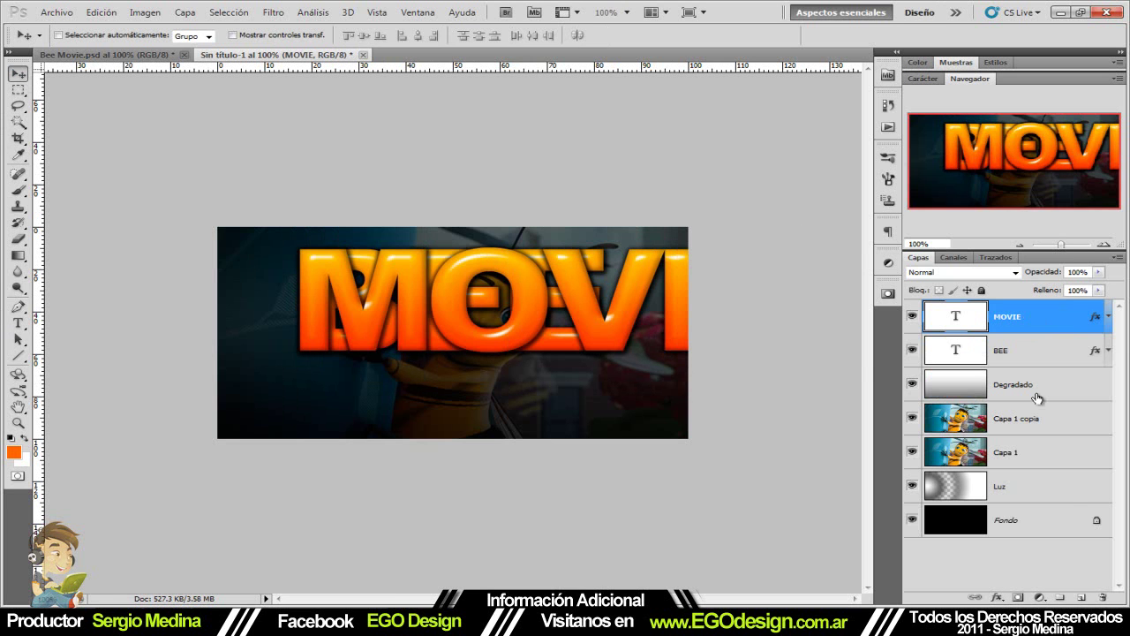
# Convert MOVIE to a smart object and shrink it to about 54% beneath BEE
pyautogui.rightClick(1068, 321)
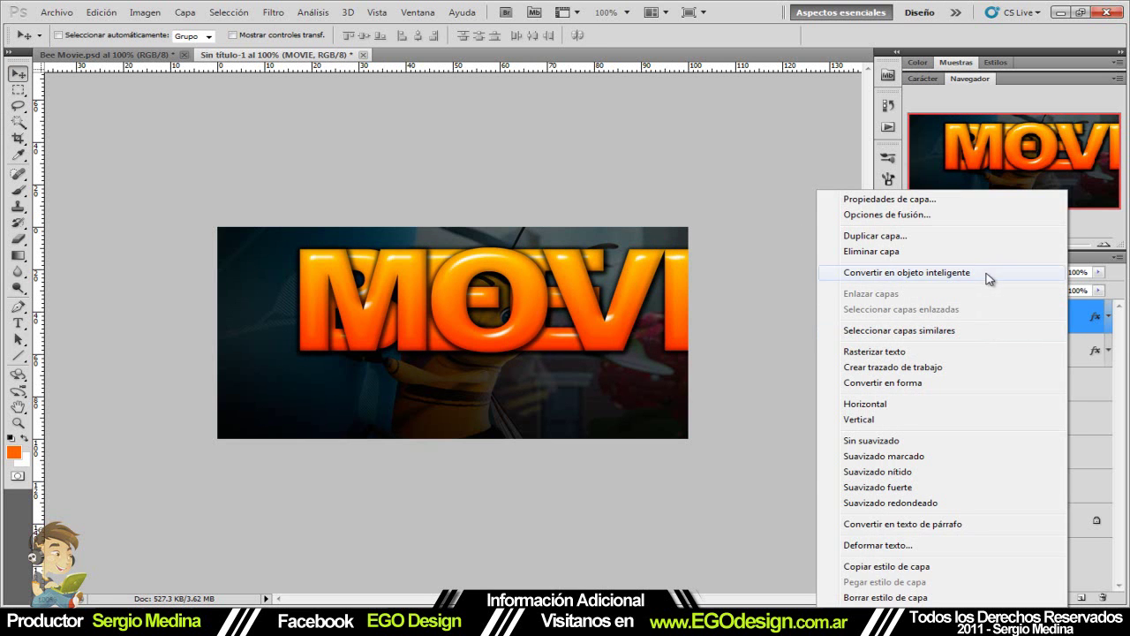
pyautogui.click(987, 272)
pyautogui.moveTo(604, 321); pyautogui.dragTo(523, 399)
pyautogui.hotkey('ctrl', 't')
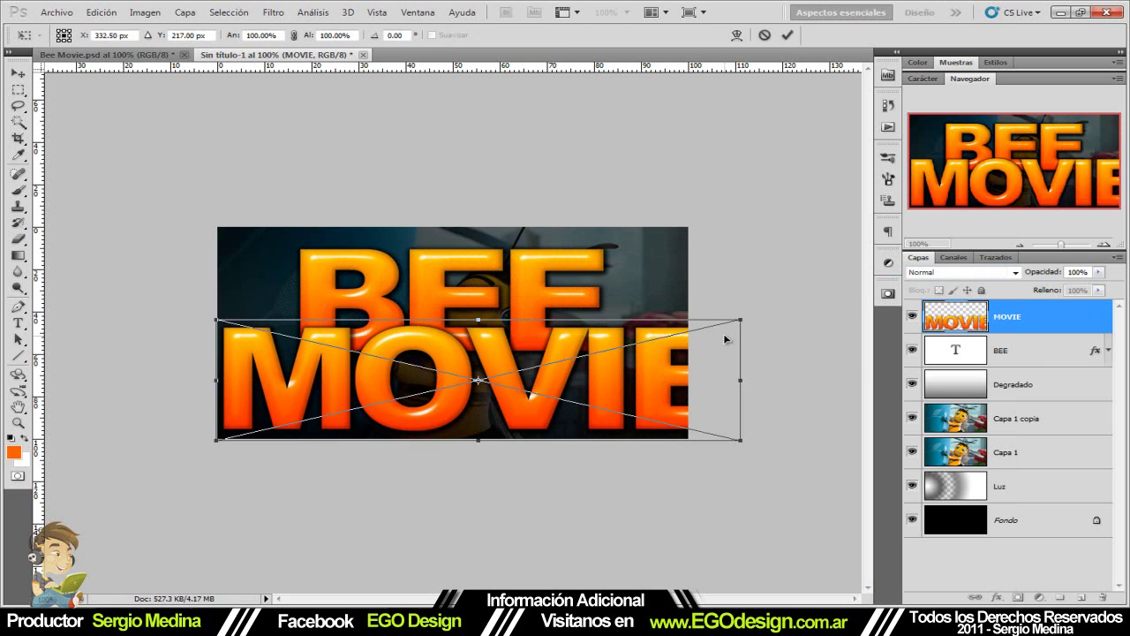
pyautogui.moveTo(740, 319); pyautogui.dragTo(550, 363)
pyautogui.moveTo(506, 400); pyautogui.dragTo(592, 399)
pyautogui.moveTo(631, 438); pyautogui.dragTo(590, 417)
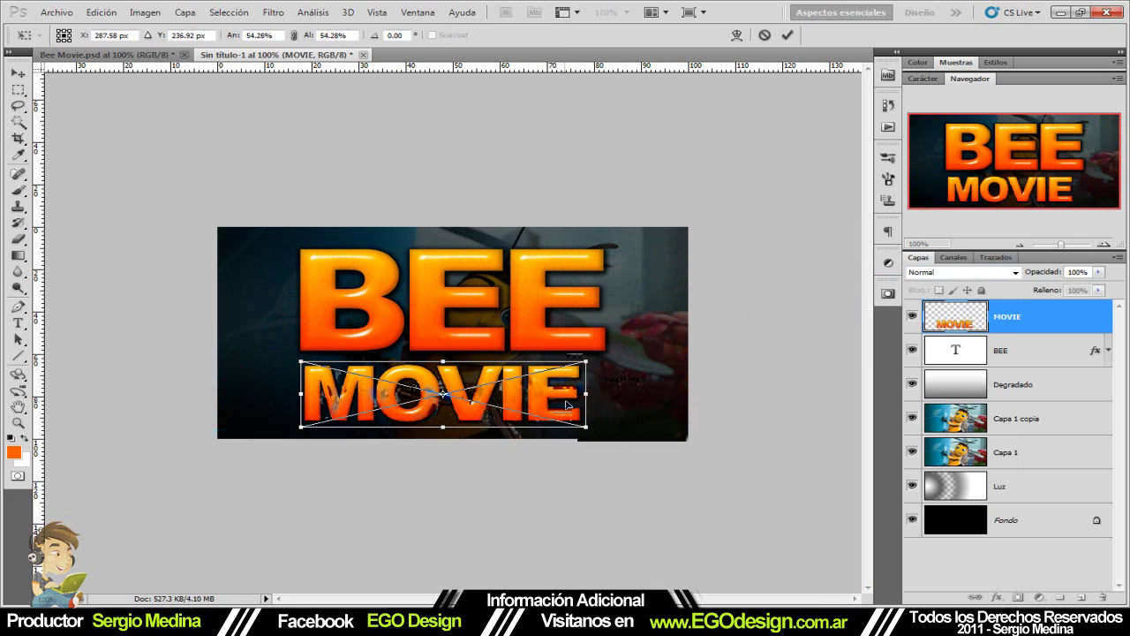
pyautogui.press('Return')
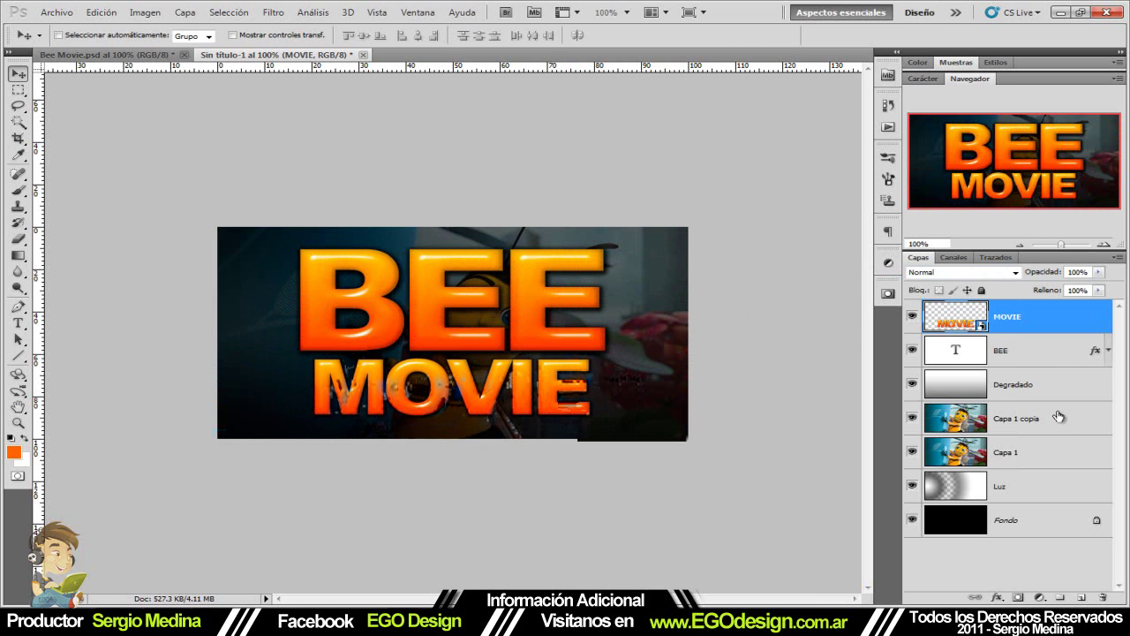
pyautogui.click(949, 557)
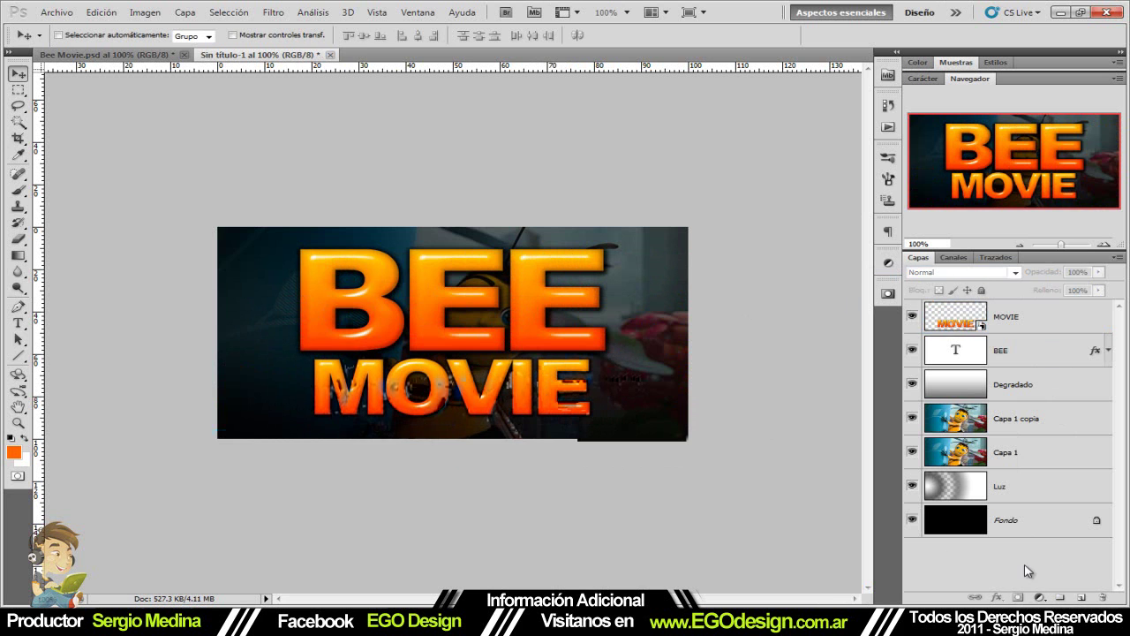
# Open Flare7.psd and bring its lens-flare layer into the banner
pyautogui.click(57, 12)
pyautogui.click(59, 42)
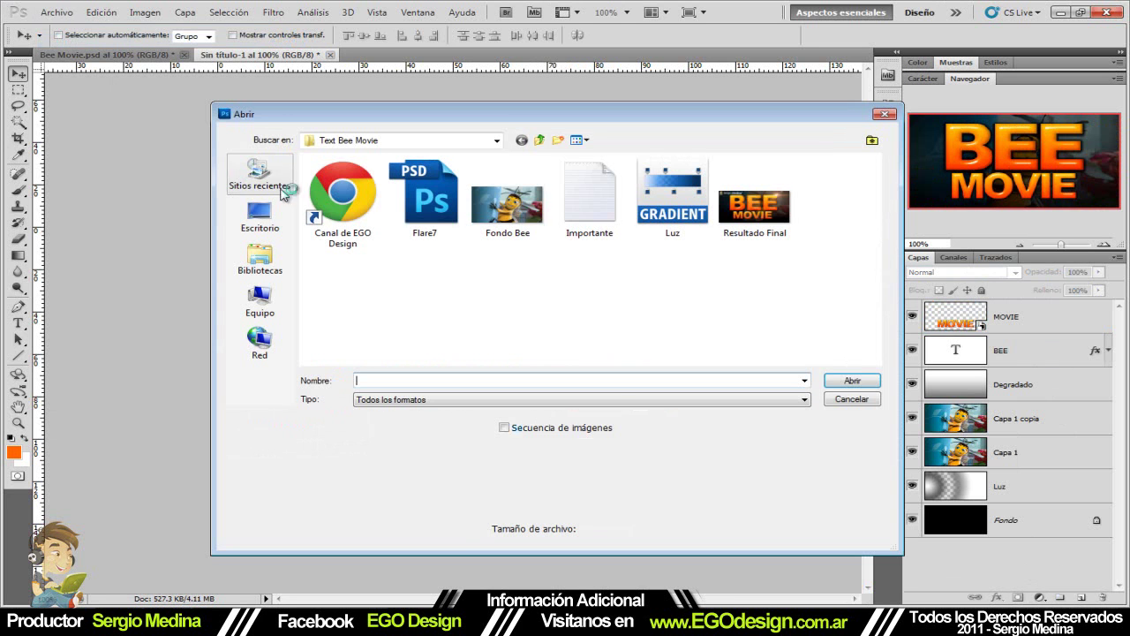
pyautogui.click(433, 219)
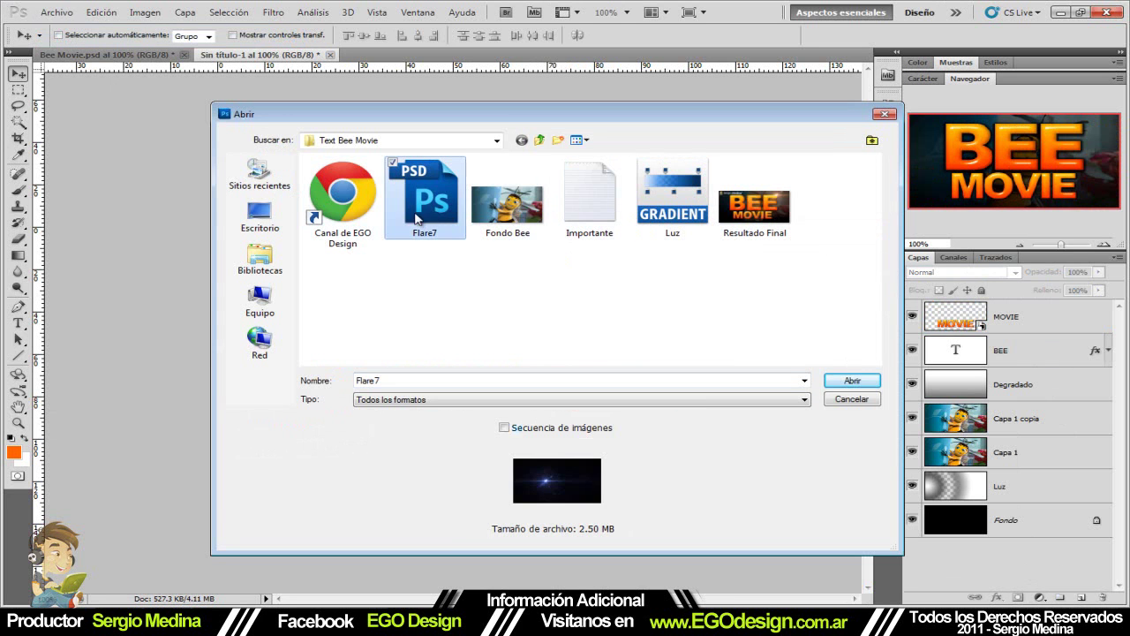
pyautogui.doubleClick(430, 200)
pyautogui.press('Return')
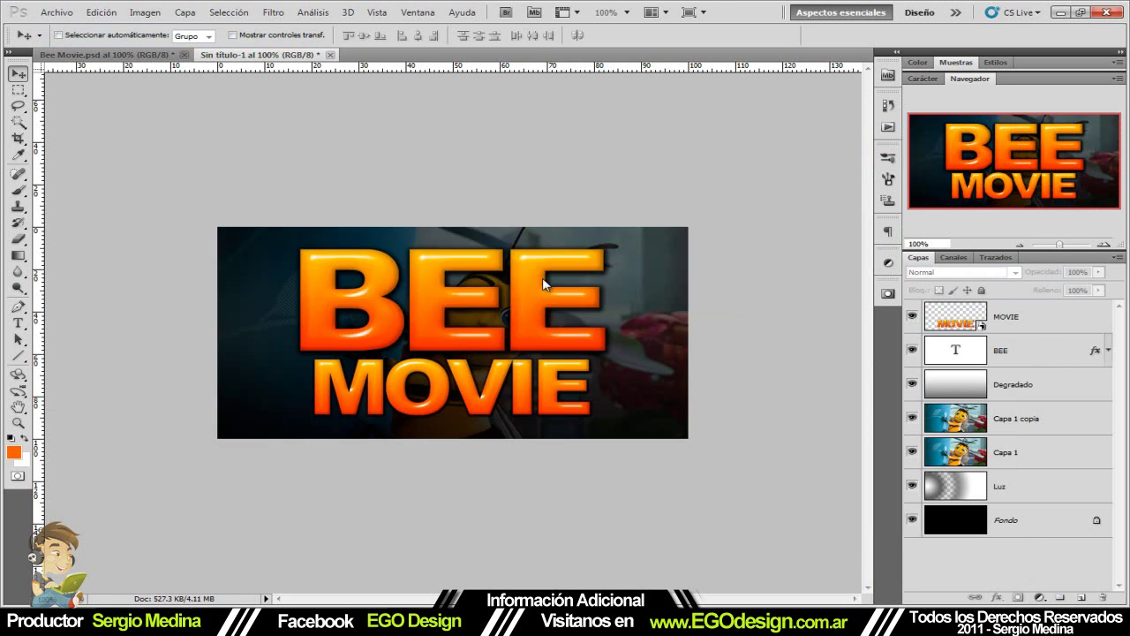
pyautogui.moveTo(394, 291); pyautogui.dragTo(502, 364)
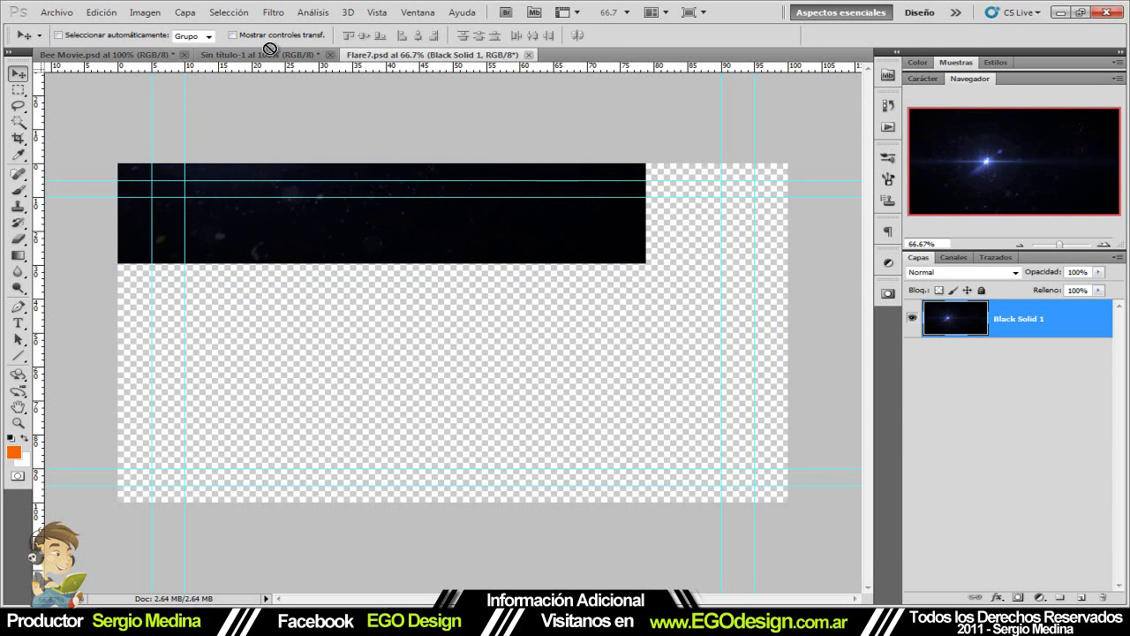
pyautogui.press('Return')
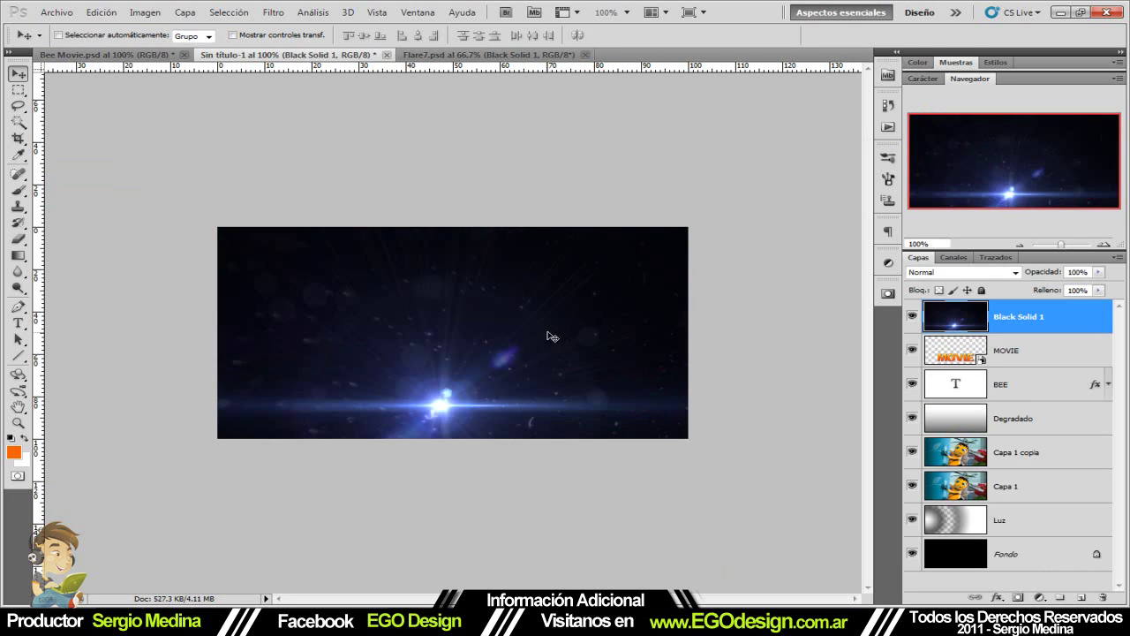
pyautogui.moveTo(548, 332); pyautogui.dragTo(595, 275)
# Scale the flare down, blend it in Trama mode, and place it top-right of BEE
pyautogui.hotkey('ctrl', 't')
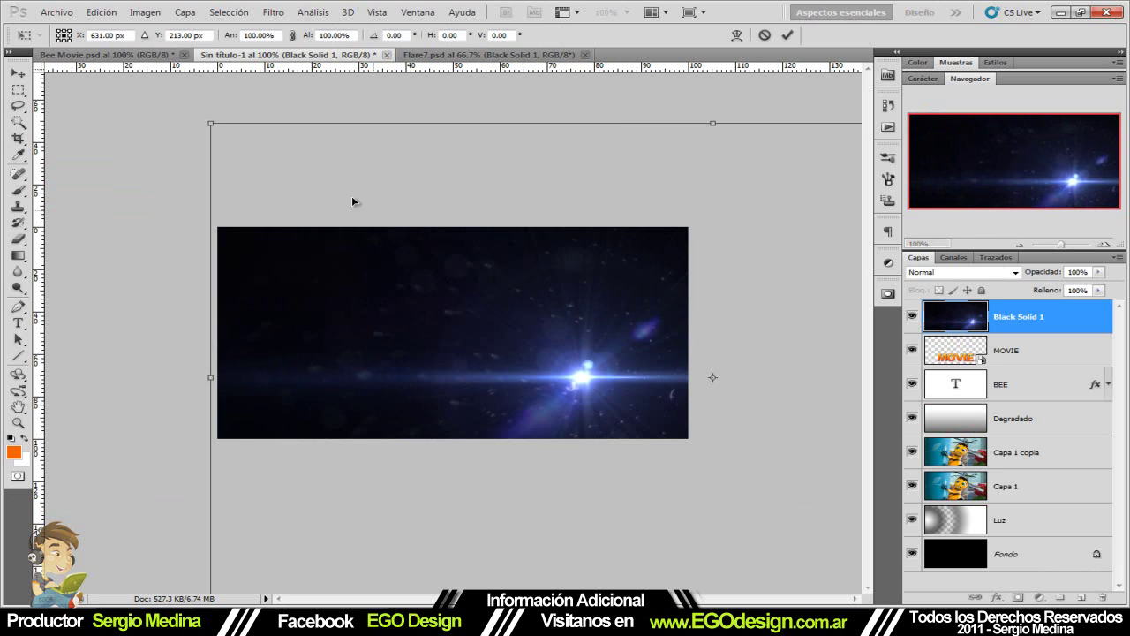
pyautogui.moveTo(211, 116); pyautogui.dragTo(197, 147)
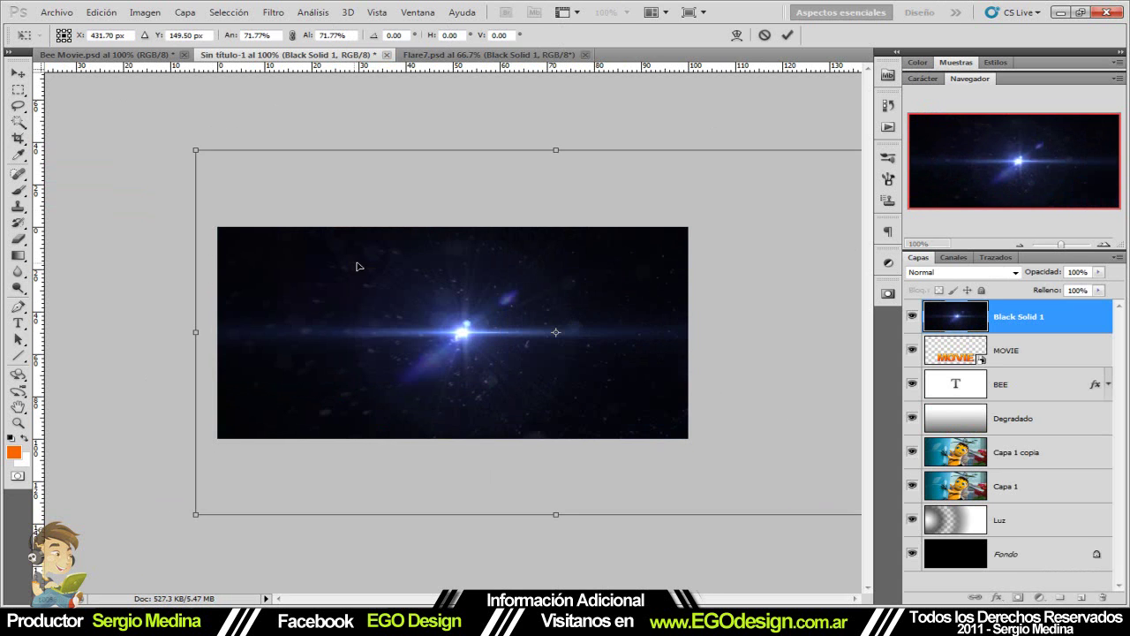
pyautogui.press('Return')
pyautogui.click(1006, 273)
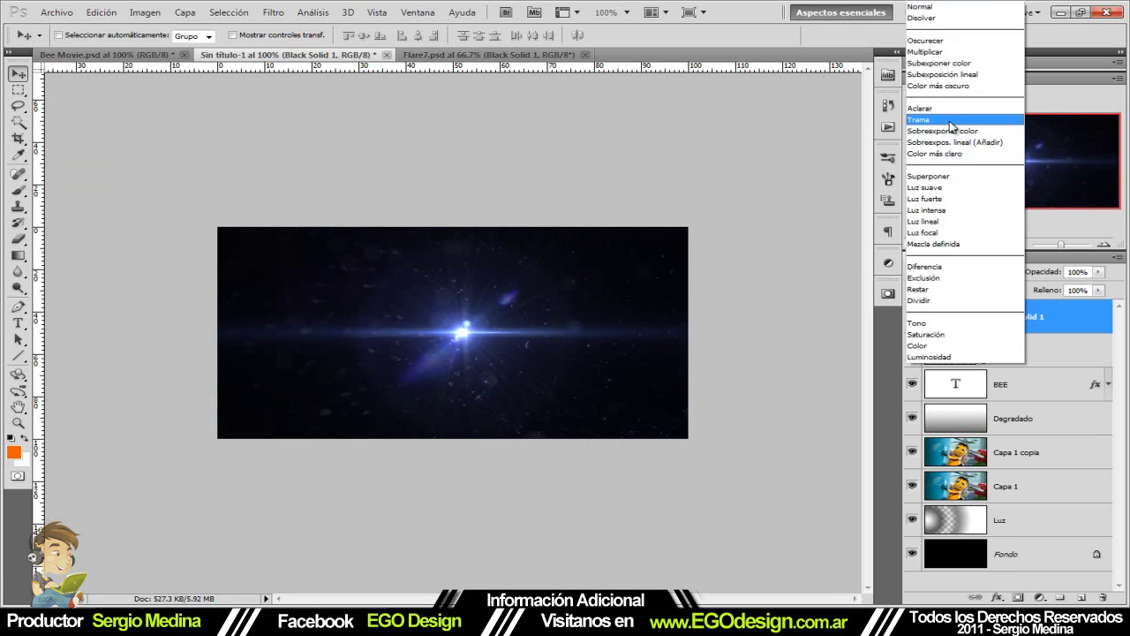
pyautogui.click(950, 120)
pyautogui.moveTo(496, 333); pyautogui.dragTo(636, 242)
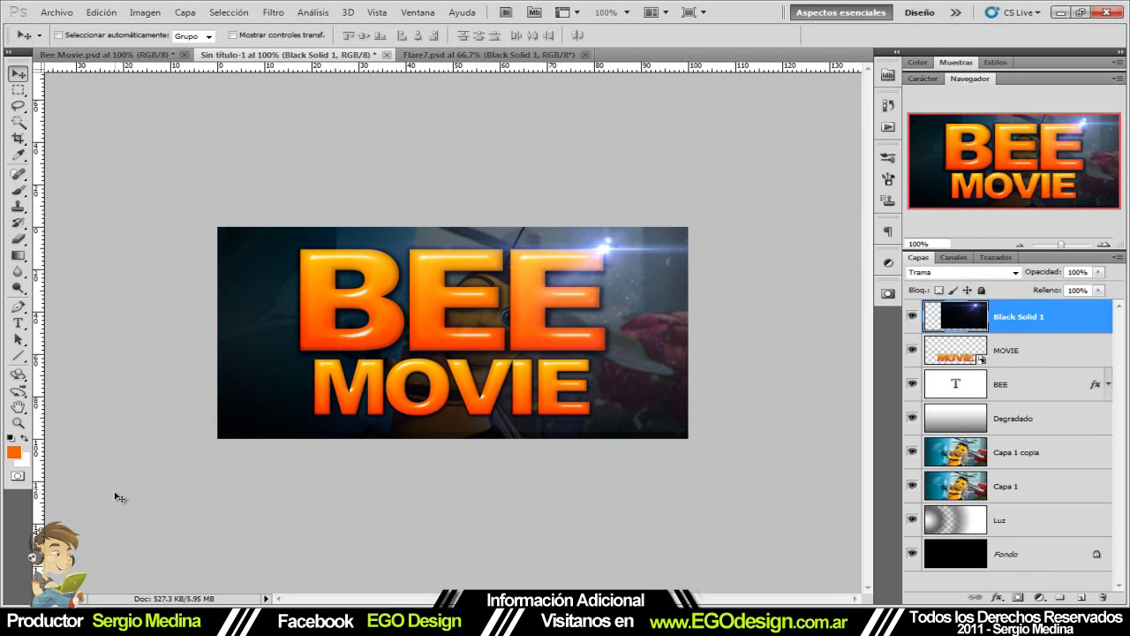
# Colorize the flare orange with hue 24 and saturation 43, then add a layer mask
pyautogui.click(14, 451)
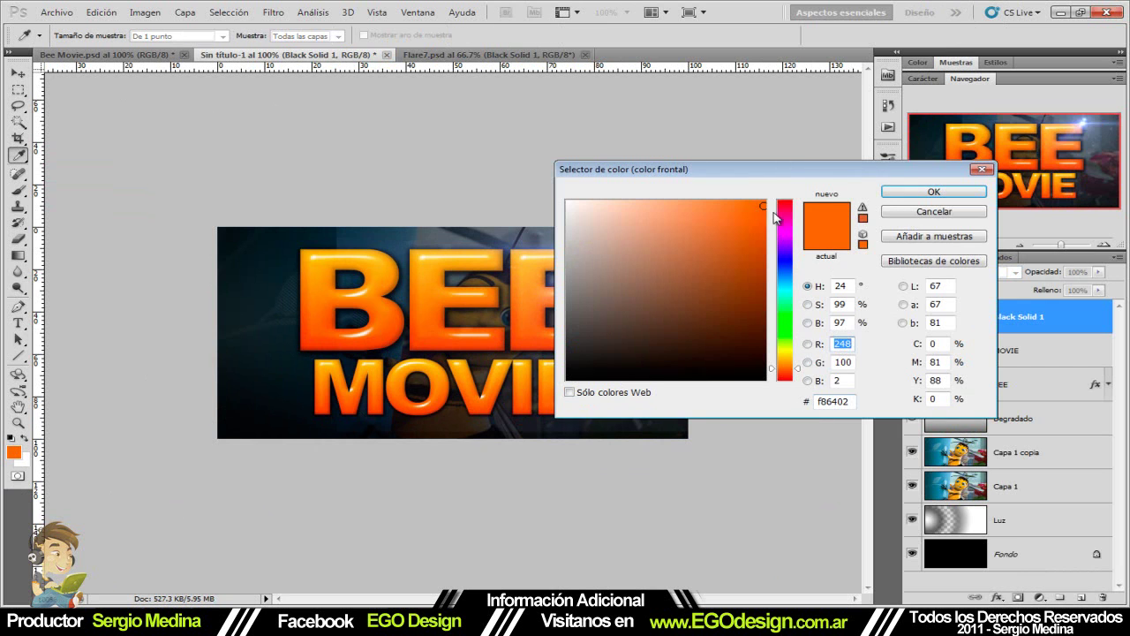
pyautogui.click(890, 192)
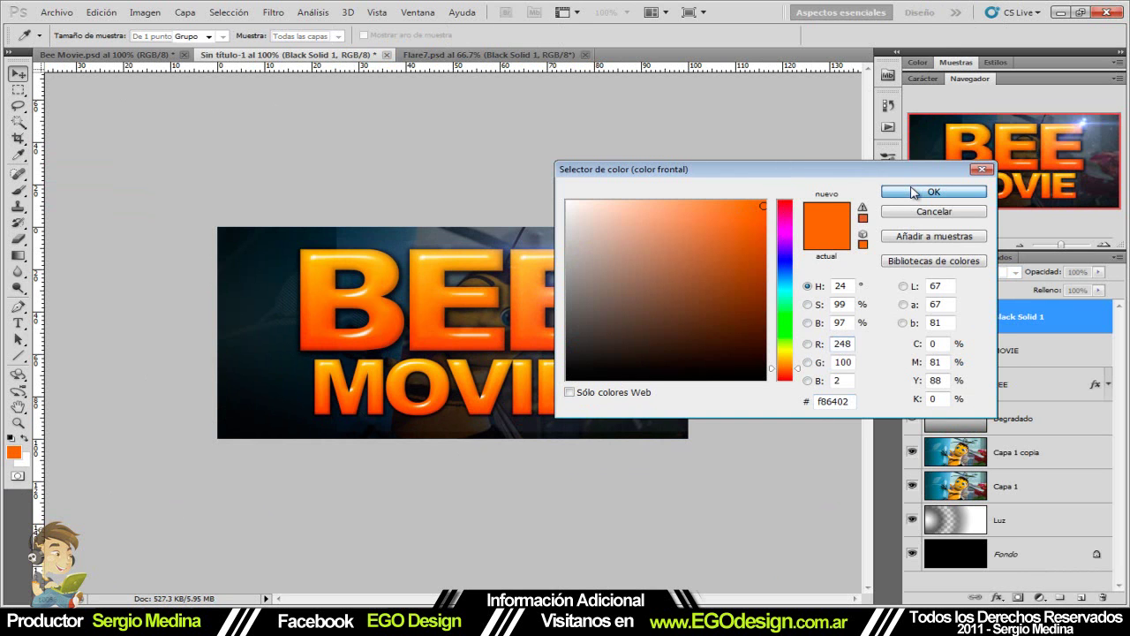
pyautogui.hotkey('ctrl', 'u')
pyautogui.click(835, 347)
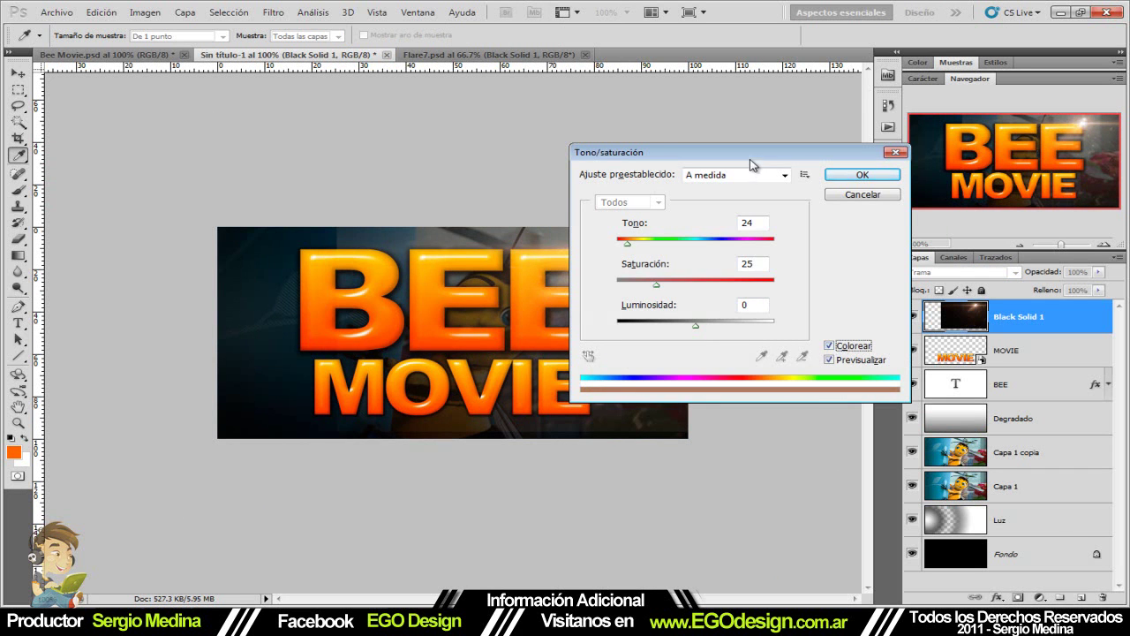
pyautogui.moveTo(749, 157); pyautogui.dragTo(297, 254)
pyautogui.moveTo(205, 382)
pyautogui.mouseDown()
pyautogui.moveTo(265, 386)
pyautogui.moveTo(173, 386)
pyautogui.moveTo(249, 387)
pyautogui.mouseUp()
pyautogui.press('Return')
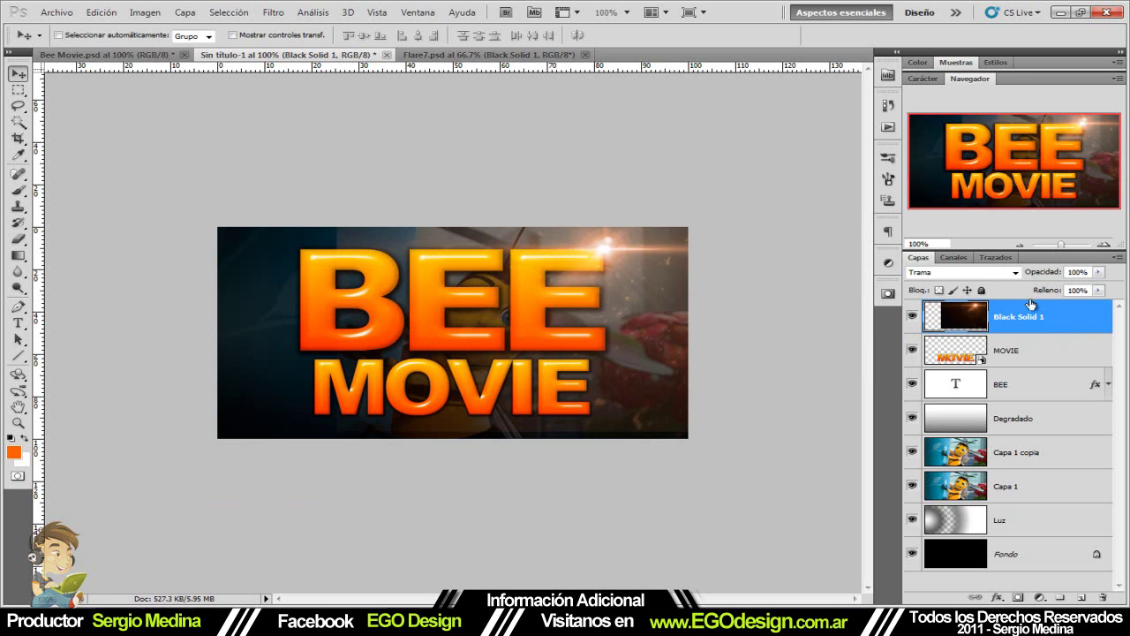
pyautogui.click(1019, 598)
# Draw a radial gradient on the flare's mask from the glow outward to fade its edges
pyautogui.click(23, 256)
pyautogui.click(71, 255)
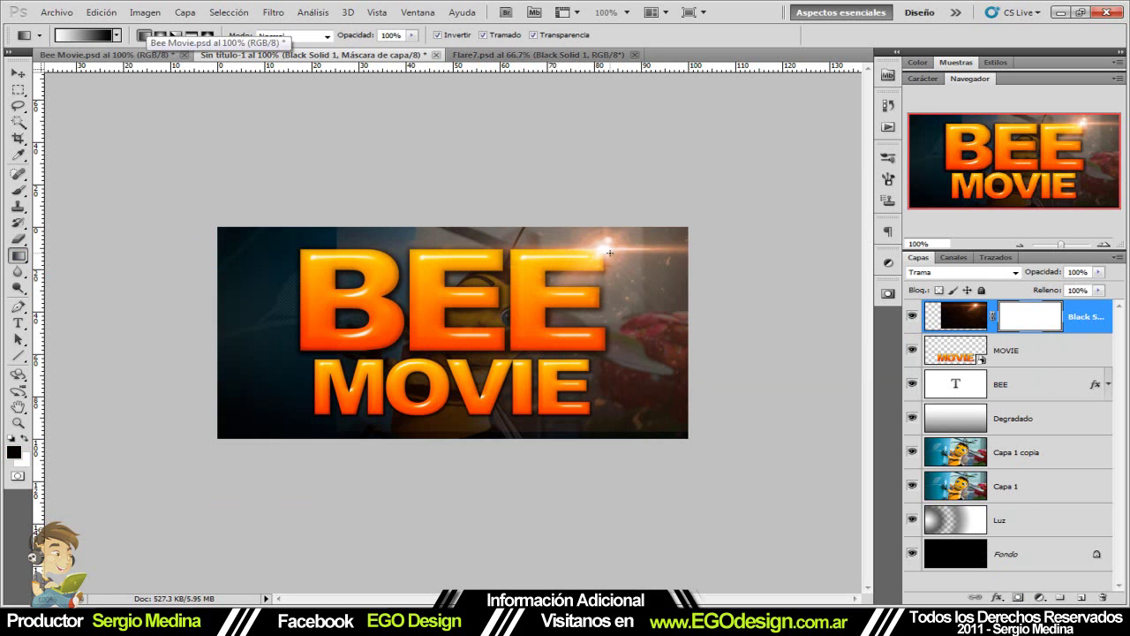
pyautogui.click(159, 36)
pyautogui.moveTo(609, 251)
pyautogui.mouseDown()
pyautogui.moveTo(290, 446)
pyautogui.moveTo(350, 413)
pyautogui.mouseUp()
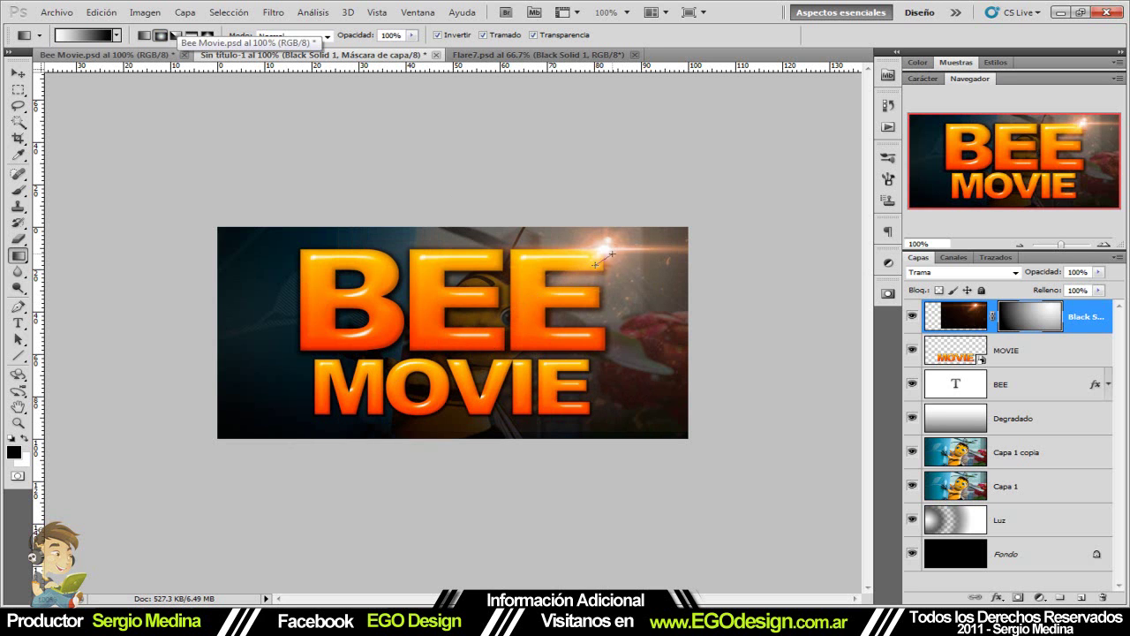
pyautogui.moveTo(611, 253); pyautogui.dragTo(413, 377)
pyautogui.press('v')
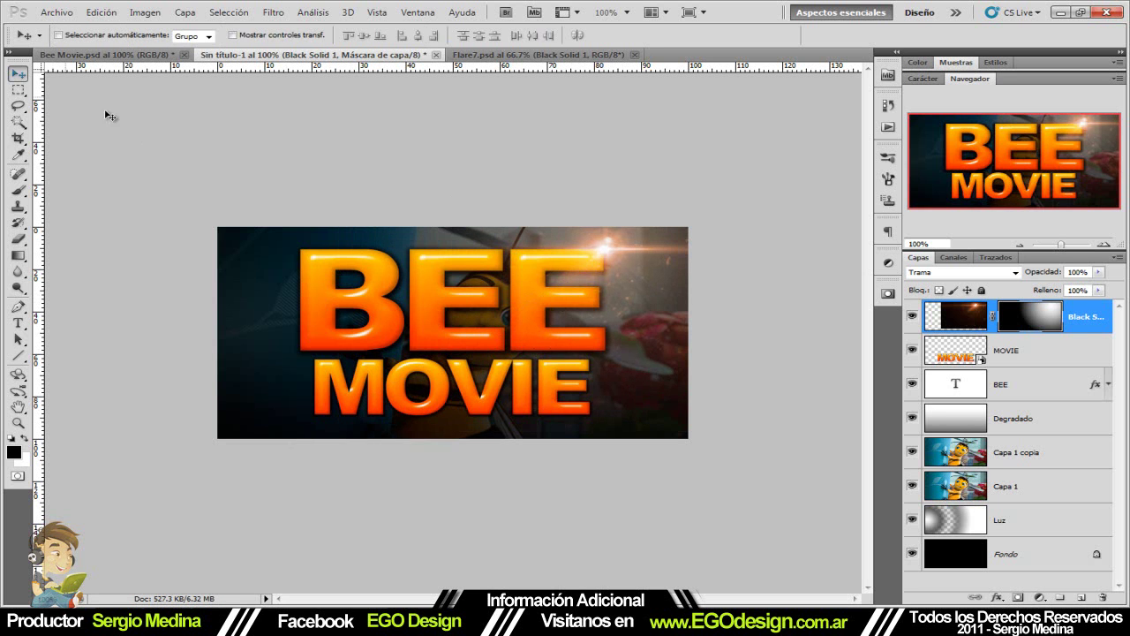